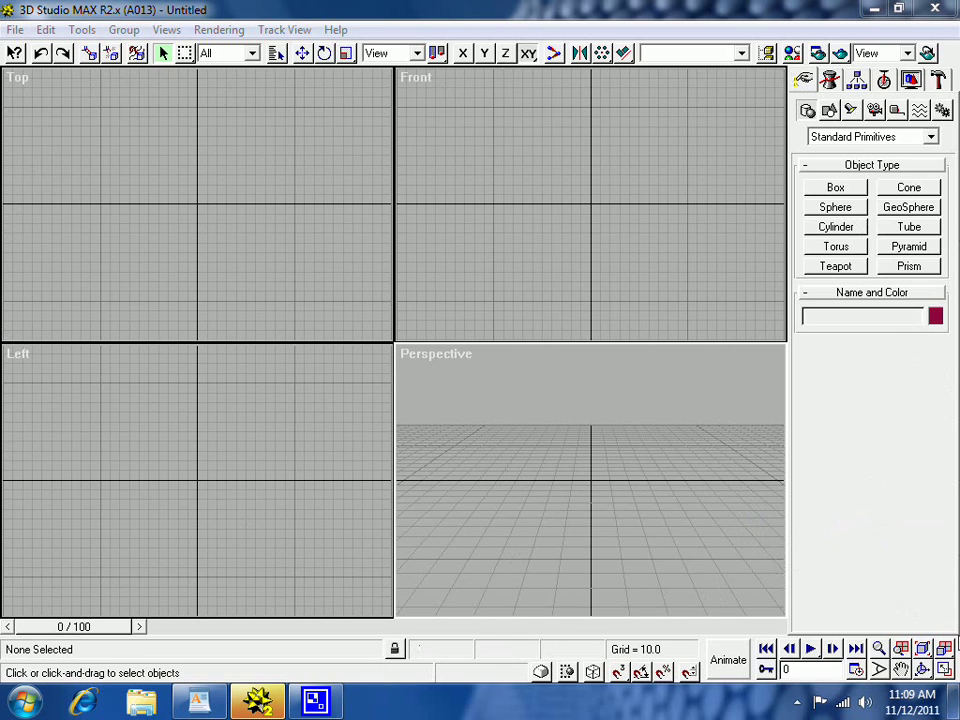
{"action": "left_click", "coordinate": [922, 669]}
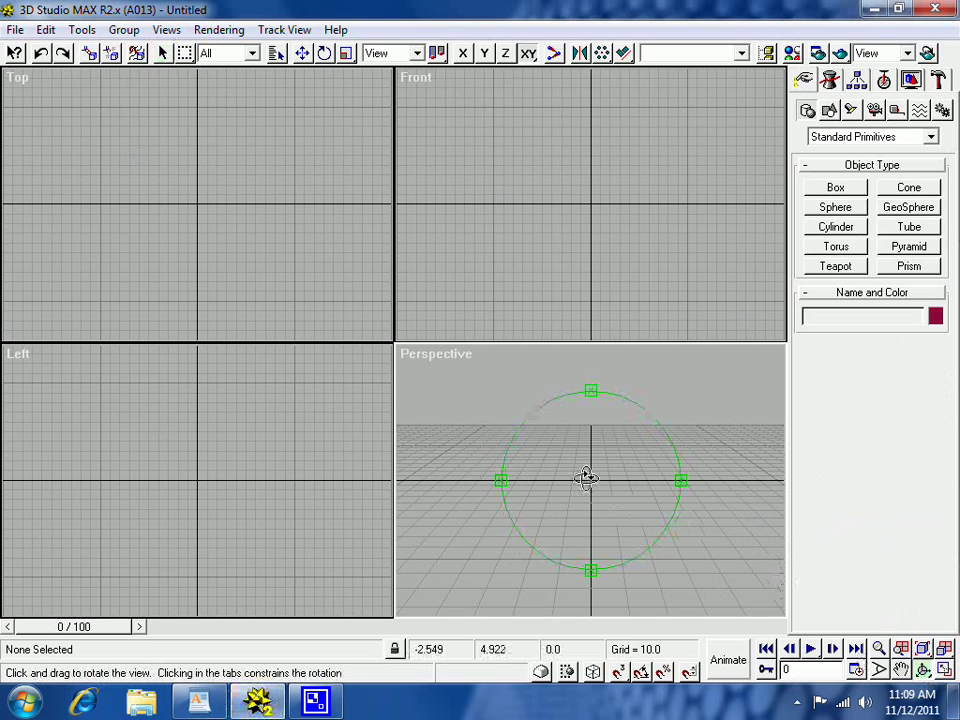
{"action": "left_click_drag", "start_coordinate": [591, 521], "coordinate": [594, 542]}
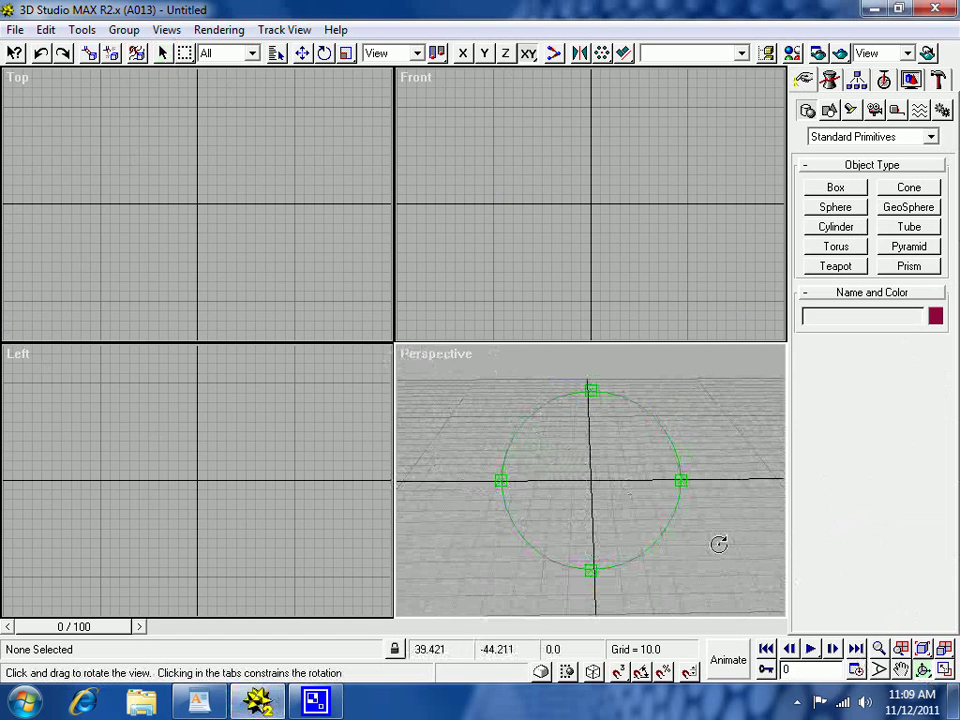
{"action": "key", "text": "ctrl+p"}
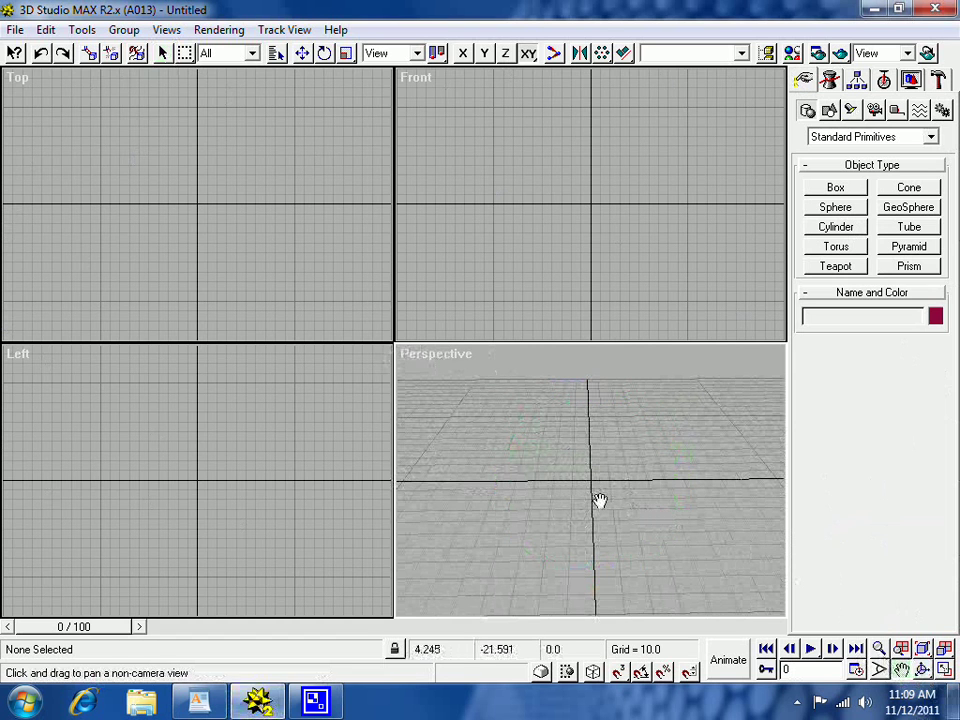
{"action": "mouse_move", "coordinate": [583, 491]}
{"action": "left_mouse_down"}
{"action": "mouse_move", "coordinate": [585, 510]}
{"action": "mouse_move", "coordinate": [557, 480]}
{"action": "mouse_move", "coordinate": [600, 500]}
{"action": "left_mouse_up"}
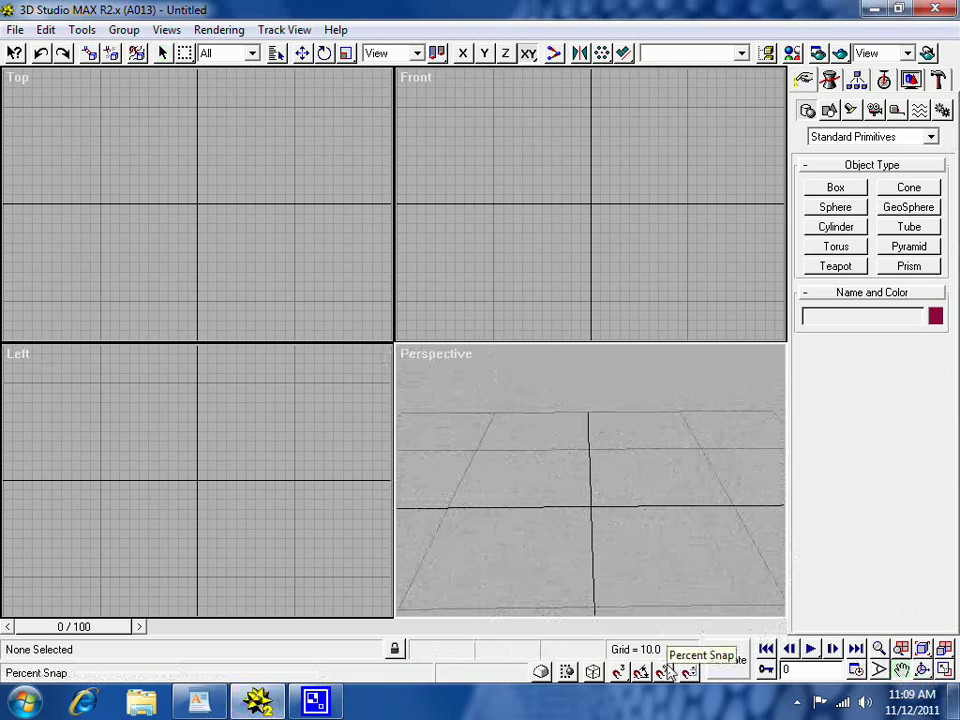
Switch to the DTS CREATING document in WordPad and review its node hierarchy and the controller types listed for each part.
{"action": "left_click", "coordinate": [197, 703]}
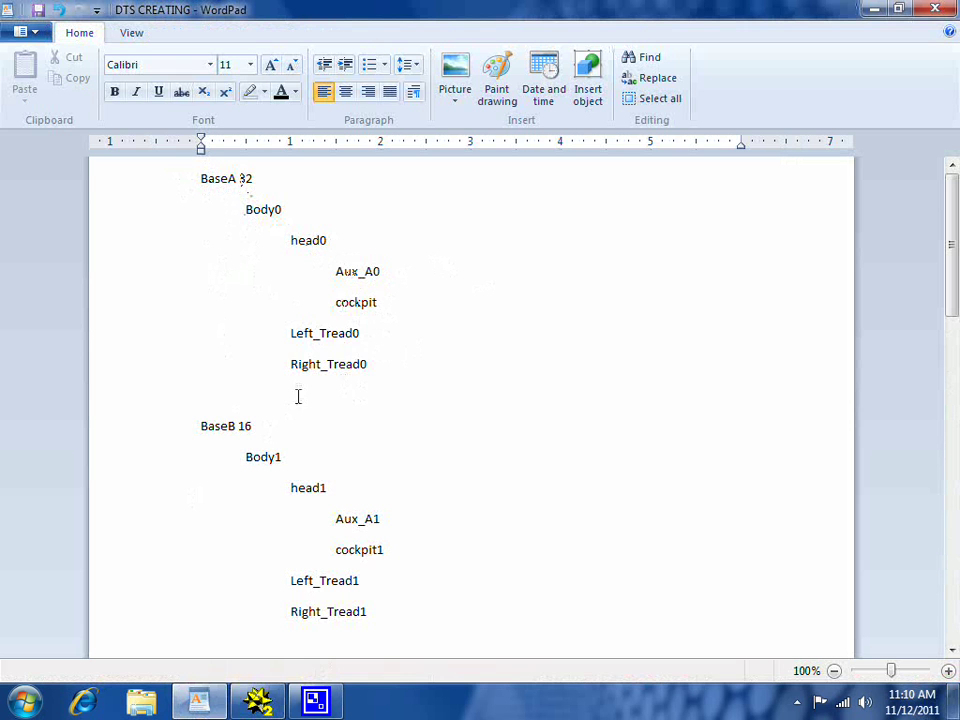
{"action": "scroll", "coordinate": [216, 417], "scroll_direction": "down", "scroll_amount": 6}
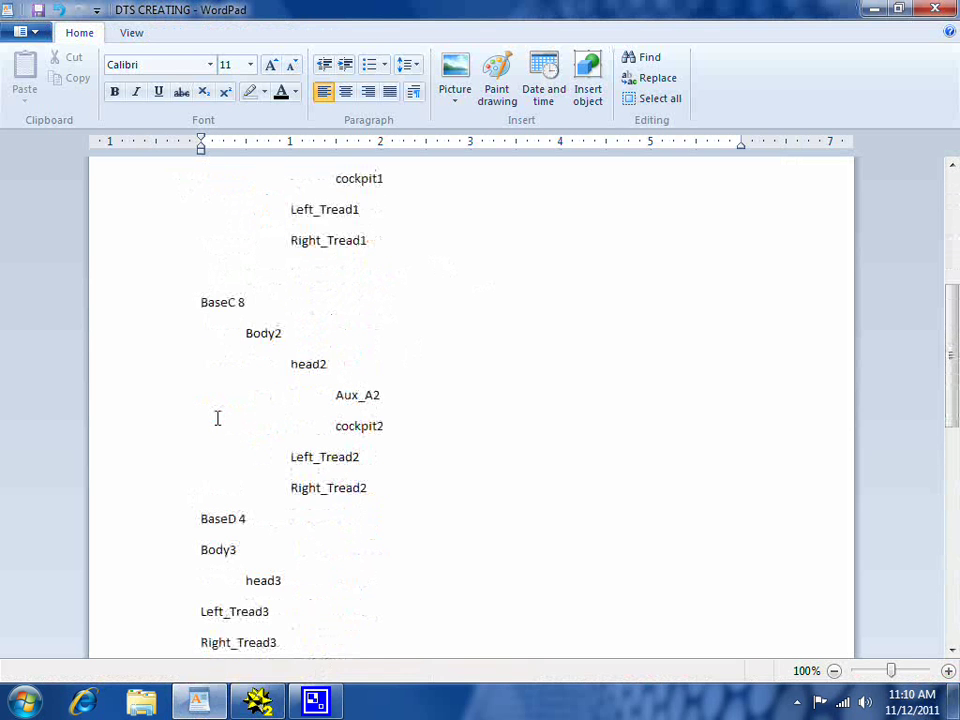
{"action": "scroll", "coordinate": [216, 417], "scroll_direction": "up", "scroll_amount": 6}
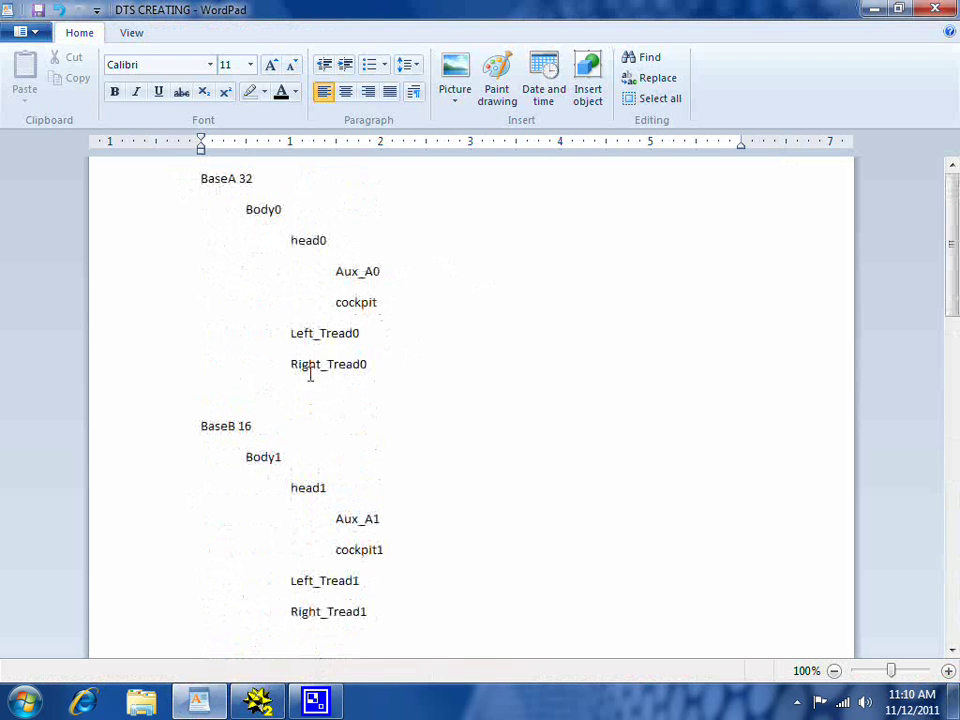
{"action": "scroll", "coordinate": [284, 387], "scroll_direction": "down", "scroll_amount": 9}
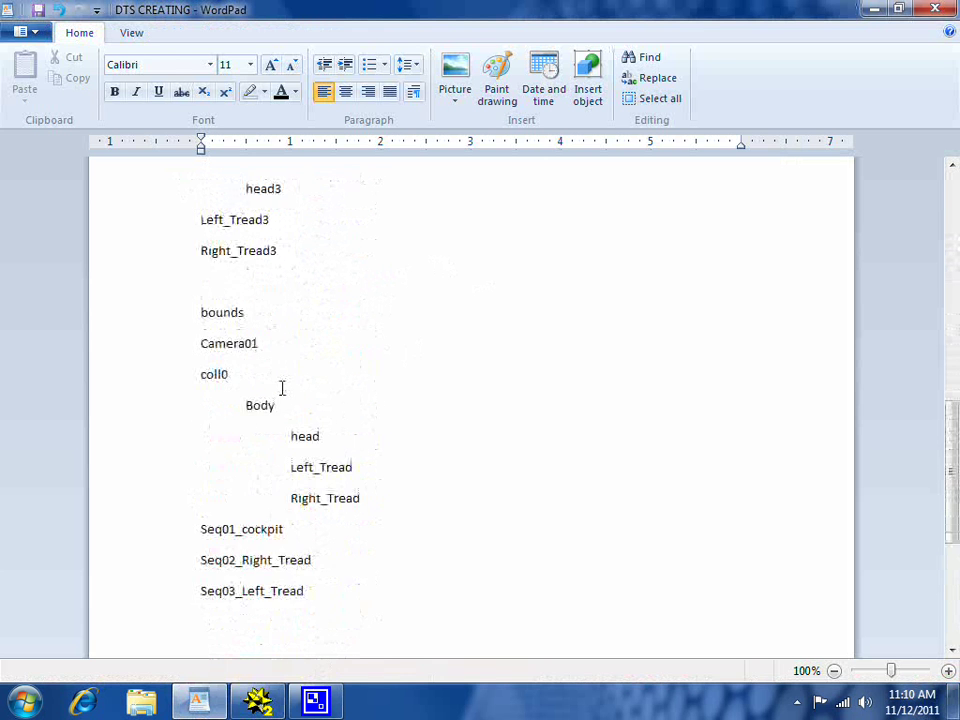
{"action": "scroll", "coordinate": [281, 388], "scroll_direction": "down", "scroll_amount": 3}
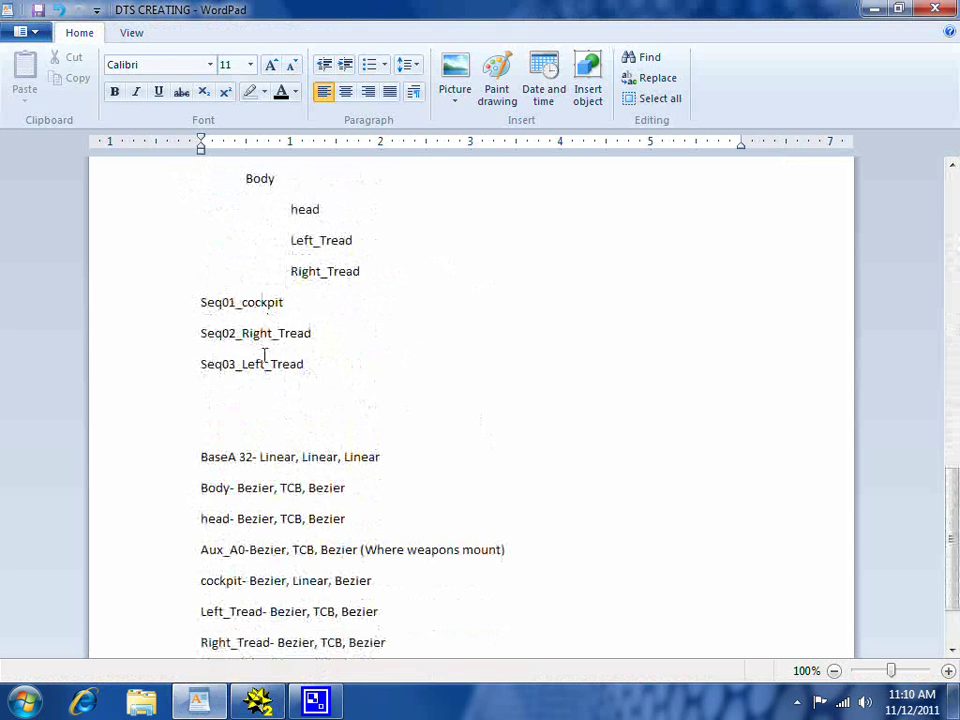
{"action": "scroll", "coordinate": [559, 436], "scroll_direction": "down", "scroll_amount": 3}
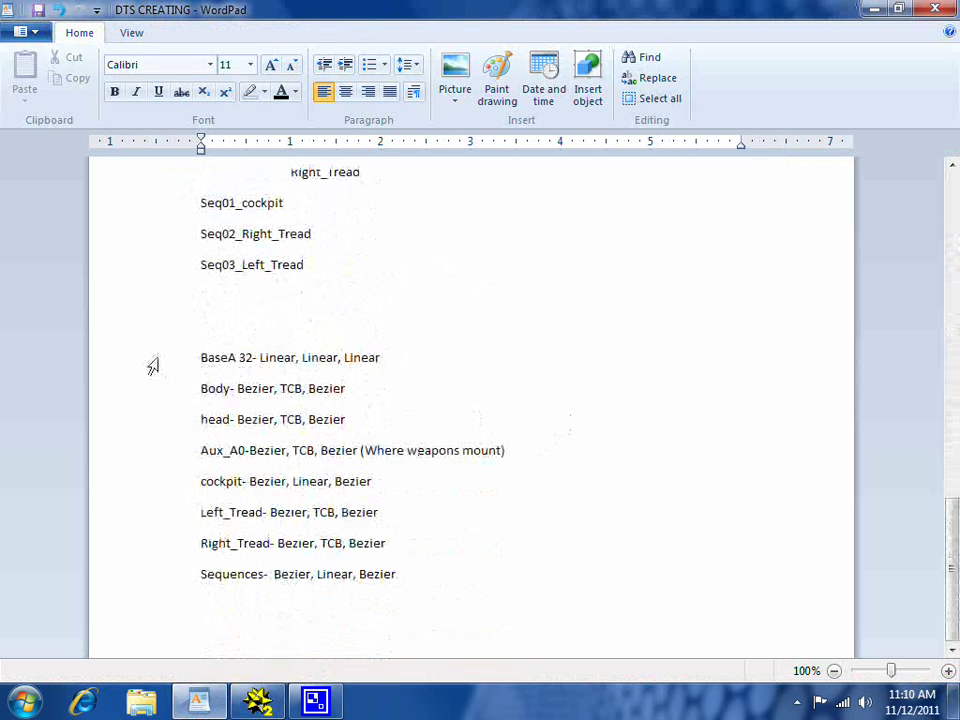
{"action": "left_click_drag", "start_coordinate": [198, 362], "coordinate": [382, 356]}
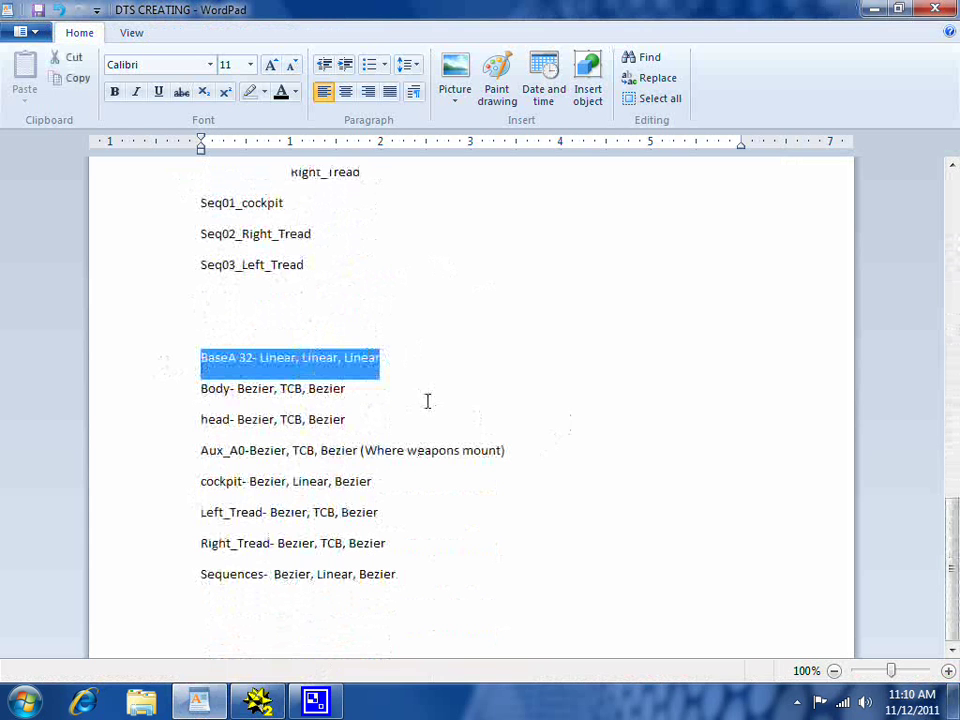
{"action": "left_click", "coordinate": [347, 397]}
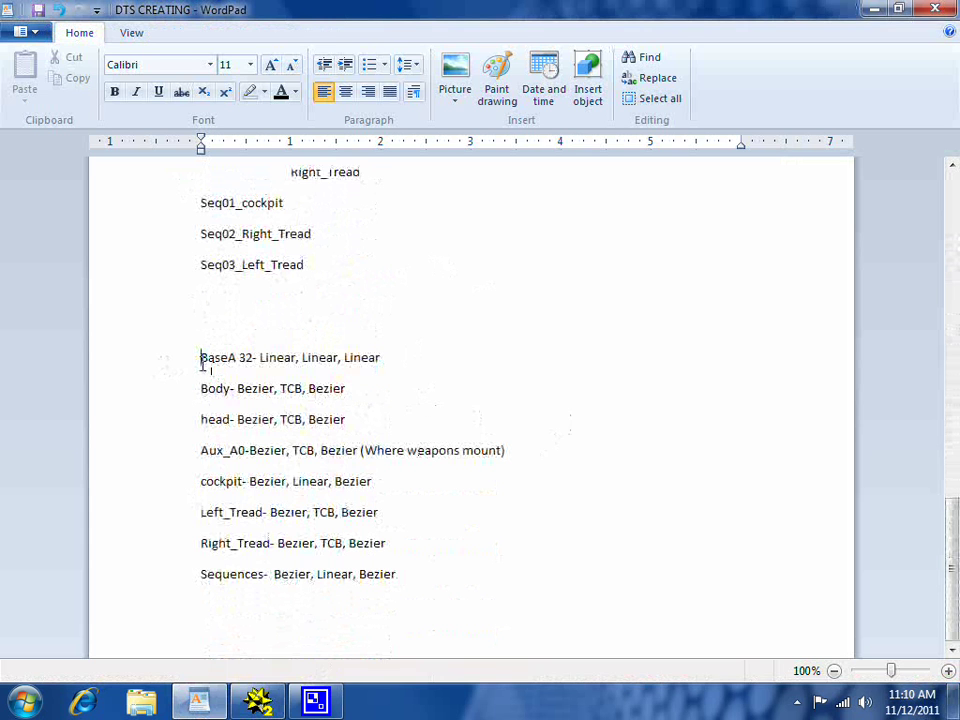
{"action": "left_click_drag", "start_coordinate": [201, 362], "coordinate": [536, 576]}
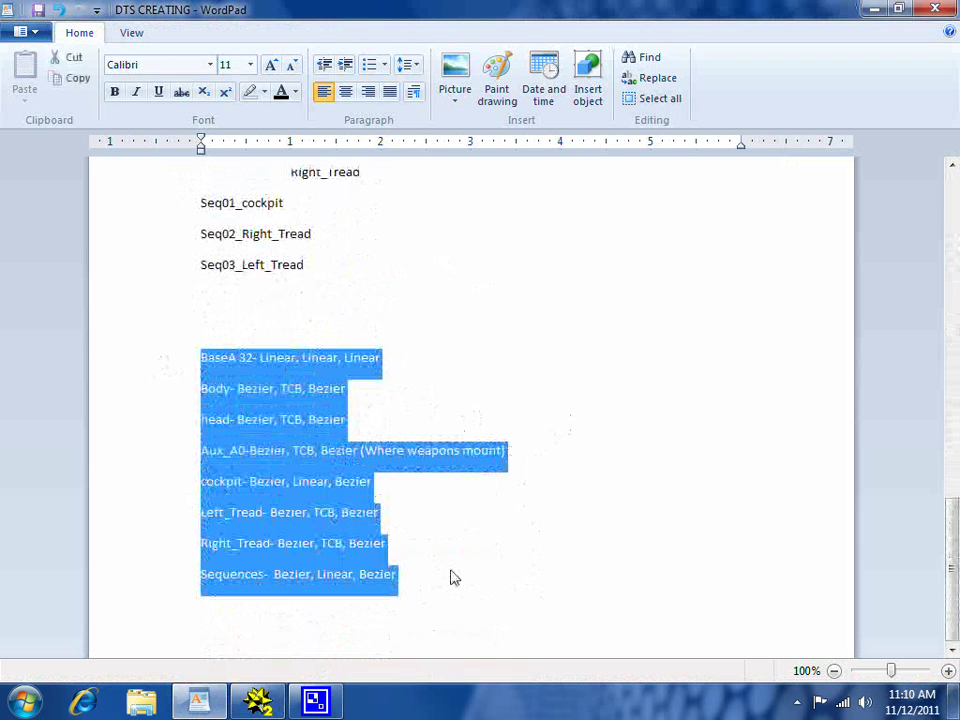
{"action": "left_click", "coordinate": [321, 574]}
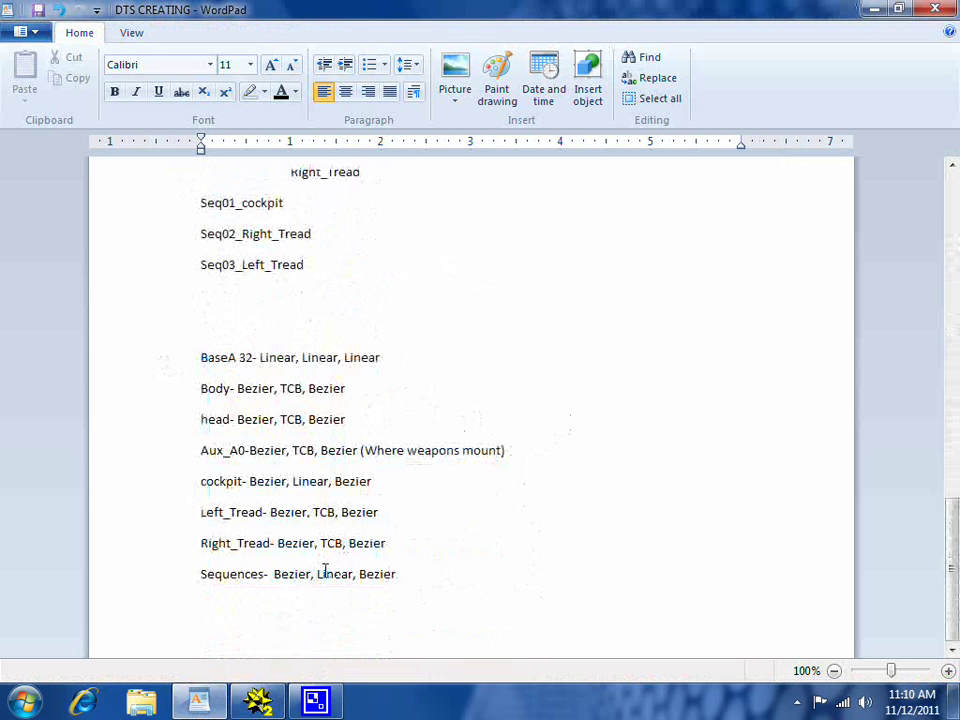
{"action": "left_click_drag", "start_coordinate": [195, 362], "coordinate": [516, 585]}
{"action": "left_click", "coordinate": [386, 553]}
Switch back to 3D Studio MAX and show the Assign Controller section of the motion settings.
{"action": "left_click", "coordinate": [257, 702]}
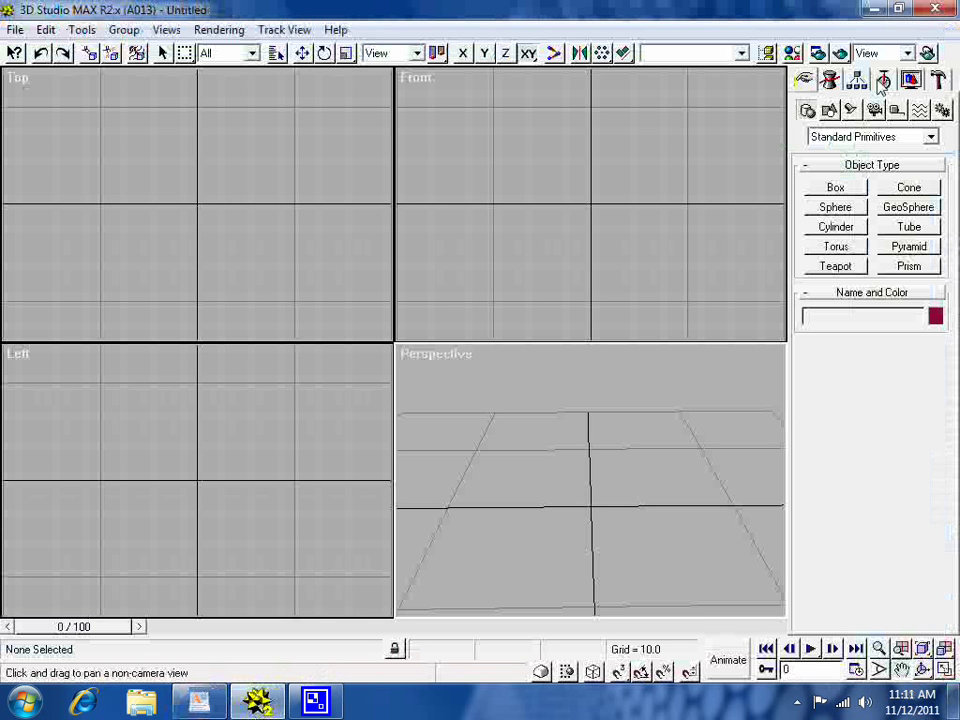
{"action": "left_click", "coordinate": [883, 84]}
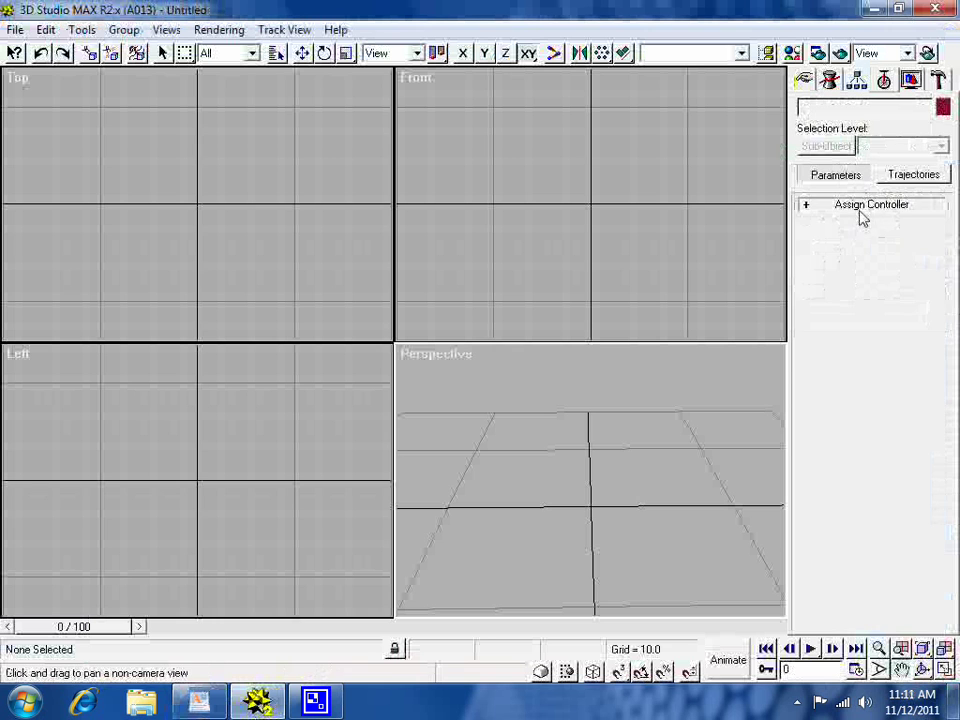
{"action": "left_click", "coordinate": [862, 207]}
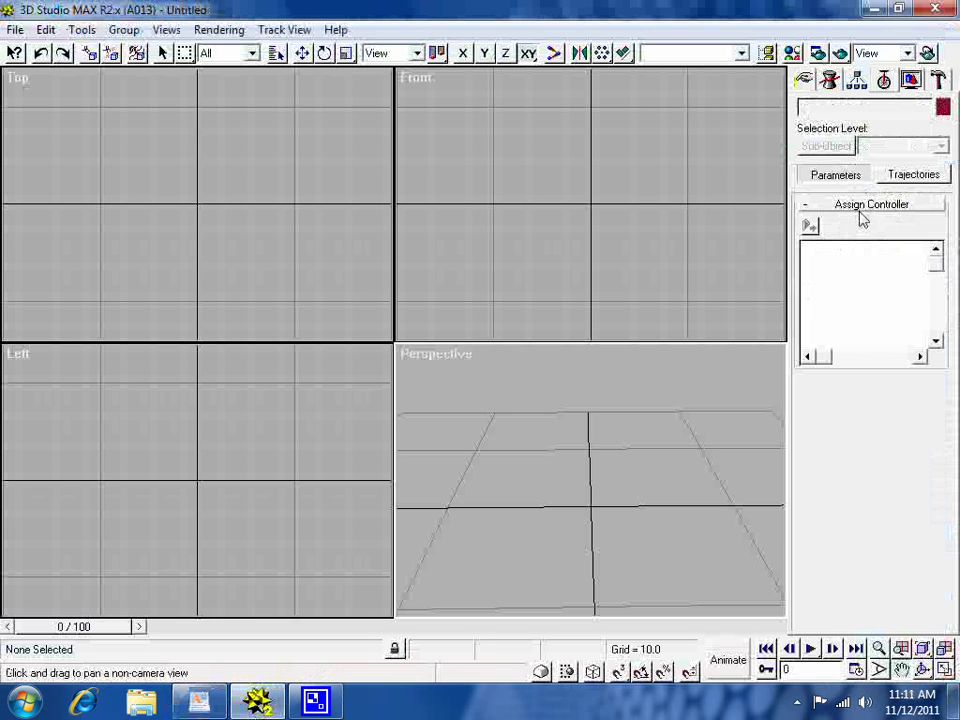
Create a box about 7.5 long, 1.5 wide and 1.7 high beside the grid centre in the Perspective view and name it Left_Tread.
{"action": "left_click", "coordinate": [806, 83]}
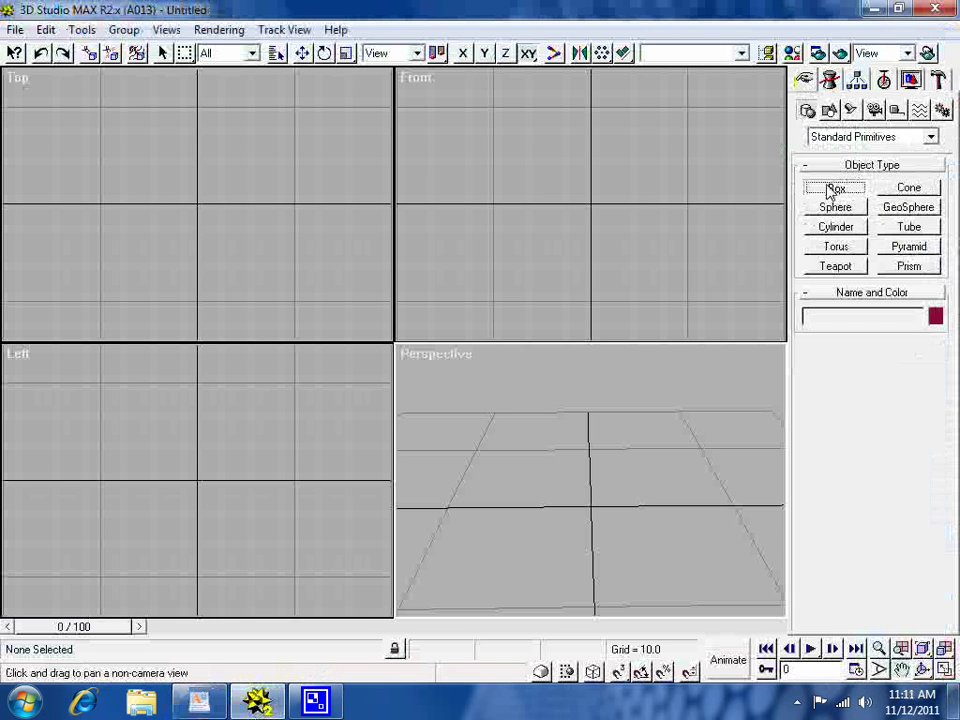
{"action": "left_click", "coordinate": [832, 189]}
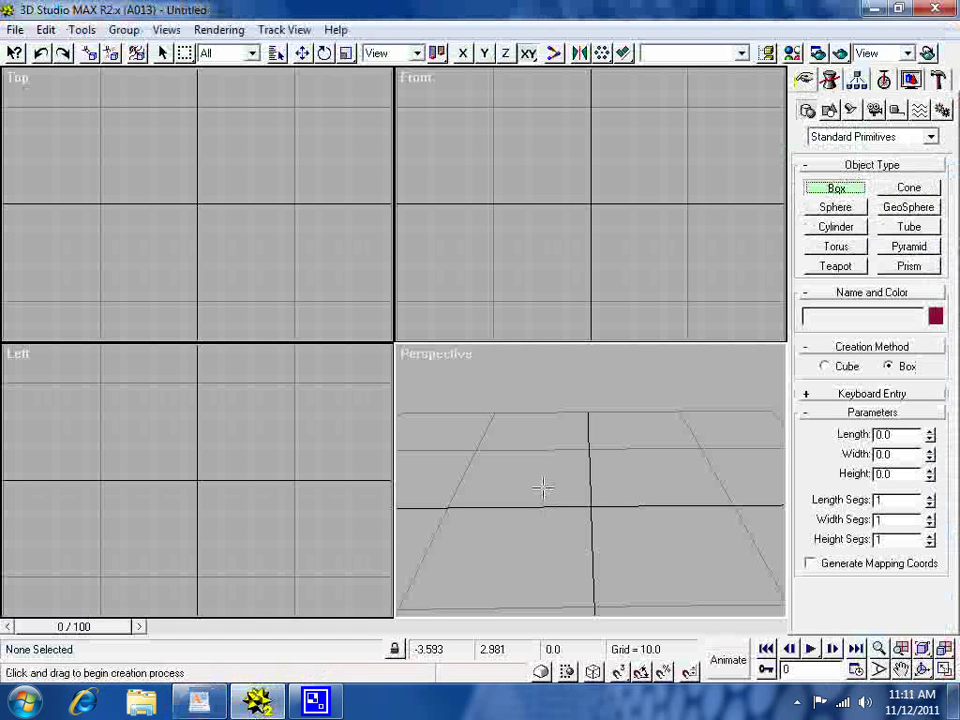
{"action": "left_click_drag", "start_coordinate": [538, 485], "coordinate": [540, 539]}
{"action": "left_click", "coordinate": [554, 514]}
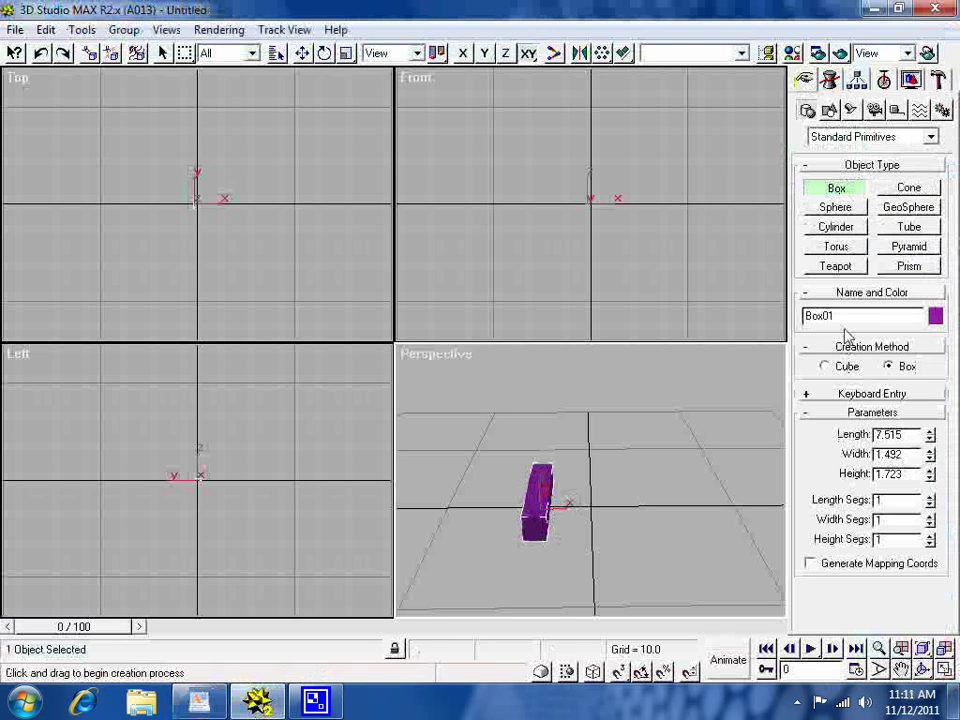
{"action": "left_click_drag", "start_coordinate": [847, 320], "coordinate": [716, 336]}
{"action": "type", "text": "Left_Tread"}
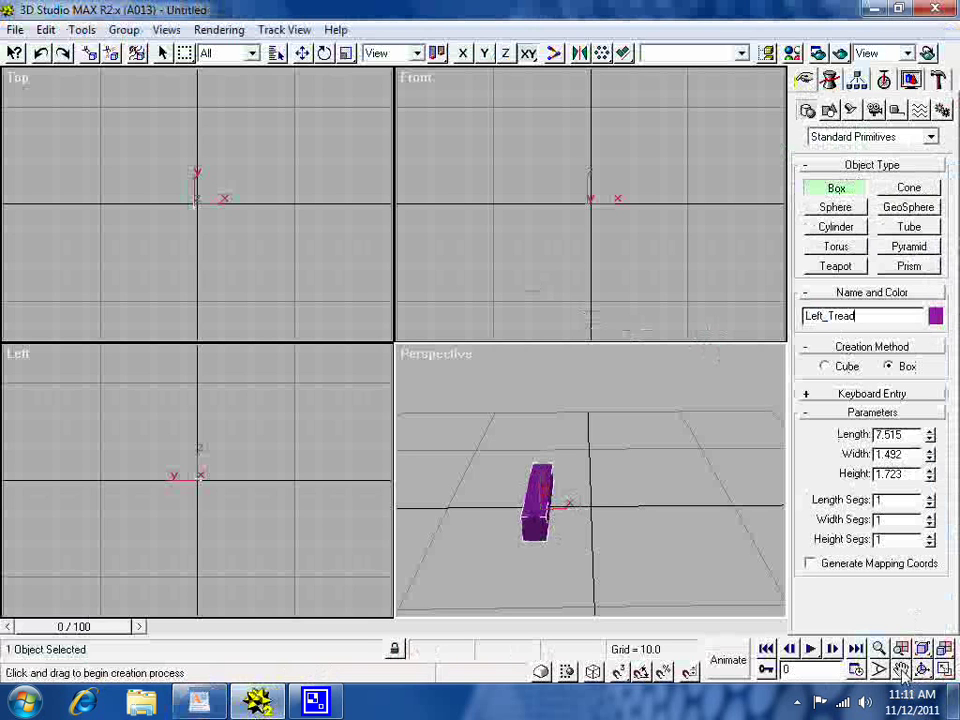
Copy the tread box as Right_Tread and move the copy along X to the opposite side of the grid centre.
{"action": "key", "text": "ctrl+p"}
{"action": "mouse_move", "coordinate": [605, 208]}
{"action": "left_mouse_down"}
{"action": "mouse_move", "coordinate": [572, 227]}
{"action": "mouse_move", "coordinate": [686, 204]}
{"action": "mouse_move", "coordinate": [641, 229]}
{"action": "mouse_move", "coordinate": [597, 197]}
{"action": "mouse_move", "coordinate": [694, 261]}
{"action": "left_mouse_up"}
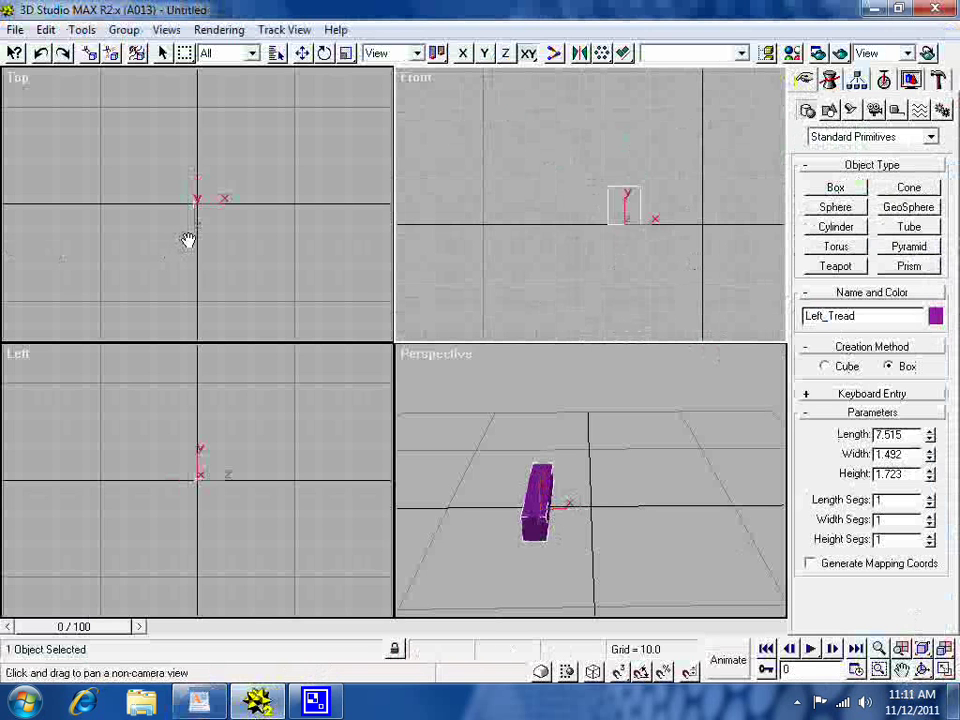
{"action": "scroll", "coordinate": [188, 240], "scroll_direction": "up", "scroll_amount": 5}
{"action": "left_click_drag", "start_coordinate": [188, 240], "coordinate": [229, 296]}
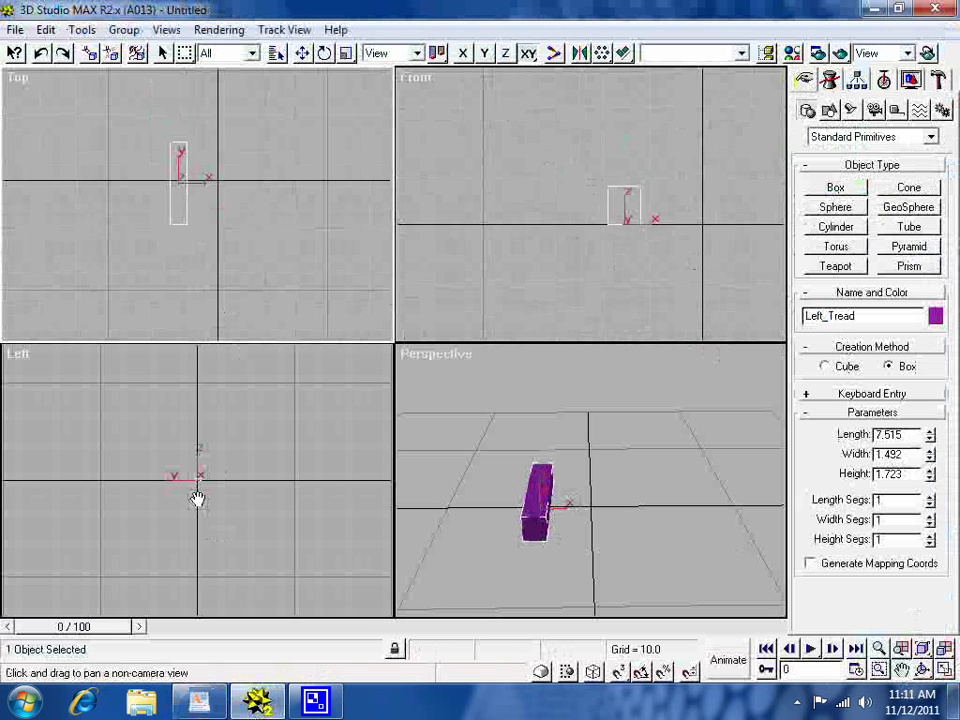
{"action": "scroll", "coordinate": [204, 497], "scroll_direction": "up", "scroll_amount": 7}
{"action": "left_click_drag", "start_coordinate": [229, 496], "coordinate": [231, 566]}
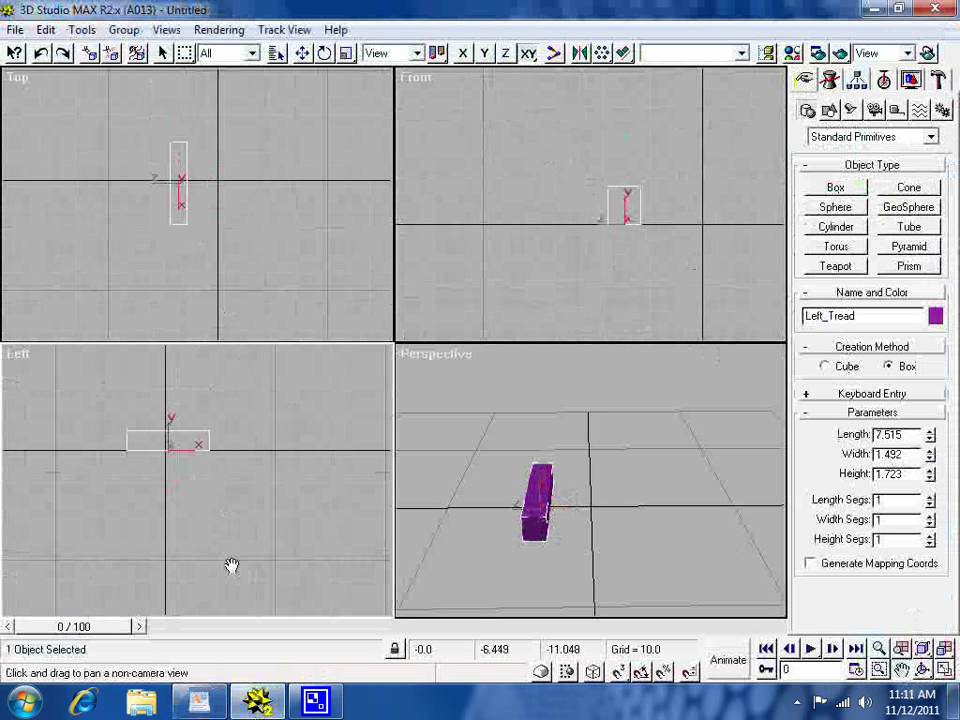
{"action": "left_click_drag", "start_coordinate": [199, 505], "coordinate": [224, 526]}
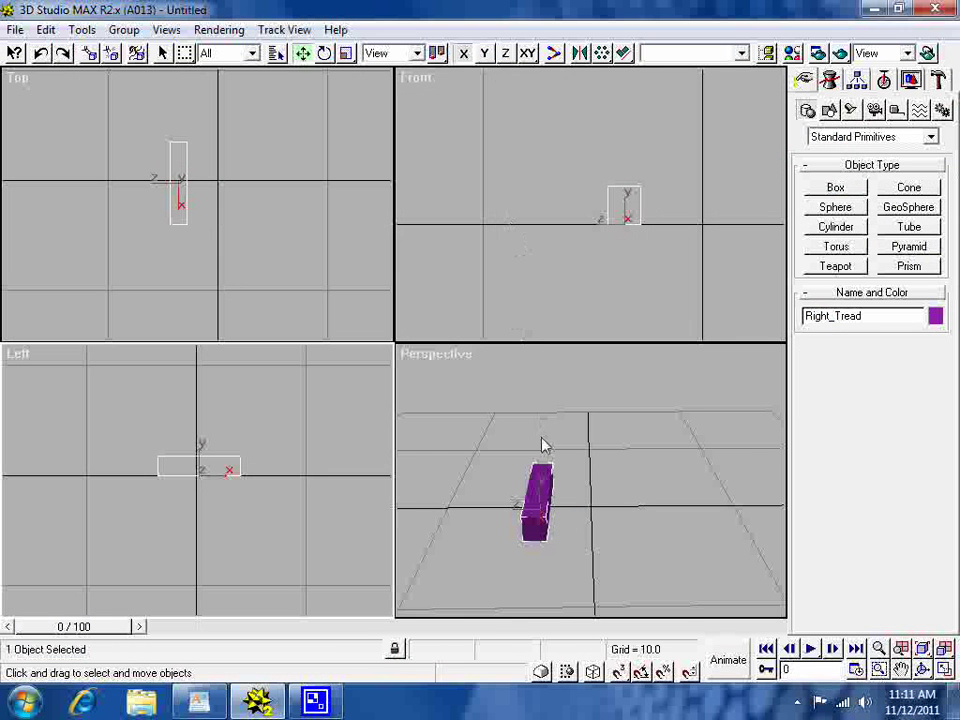
{"action": "left_click_drag", "start_coordinate": [532, 520], "coordinate": [624, 530], "text": "shift"}
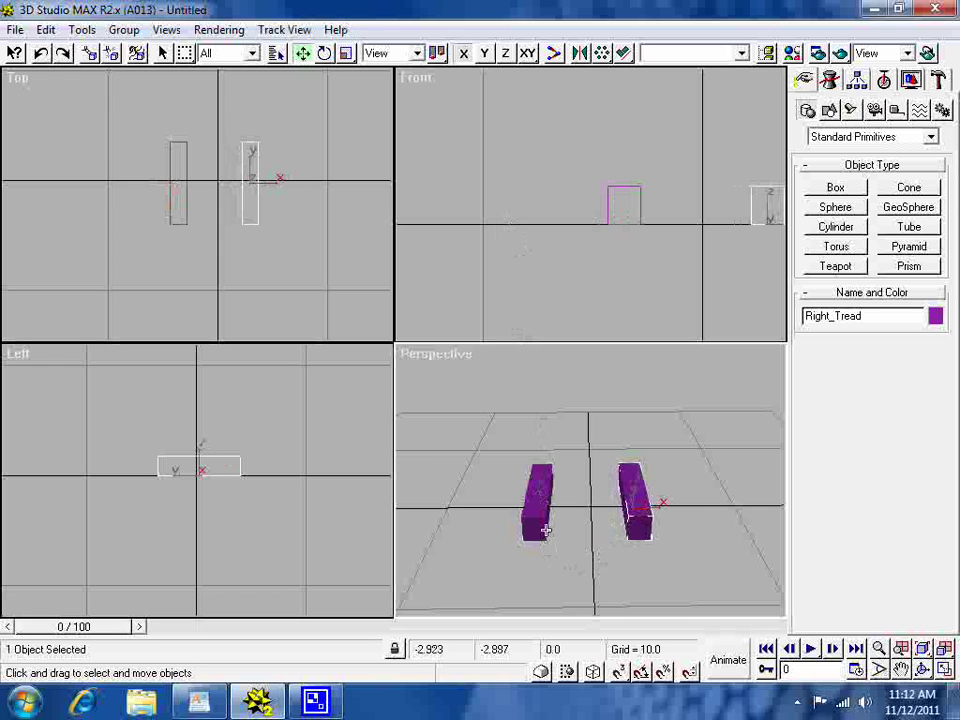
Move Left_Tread along X closer to the grid centre, and check the names of both treads.
{"action": "left_click_drag", "start_coordinate": [542, 523], "coordinate": [555, 529]}
{"action": "left_click", "coordinate": [466, 548]}
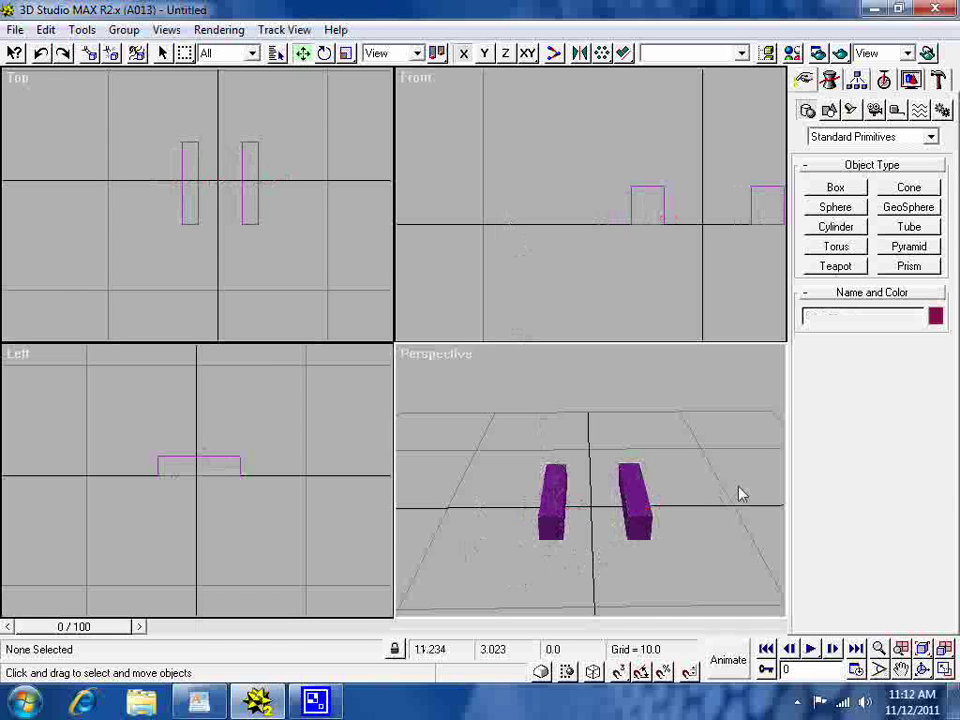
{"action": "left_click", "coordinate": [551, 509]}
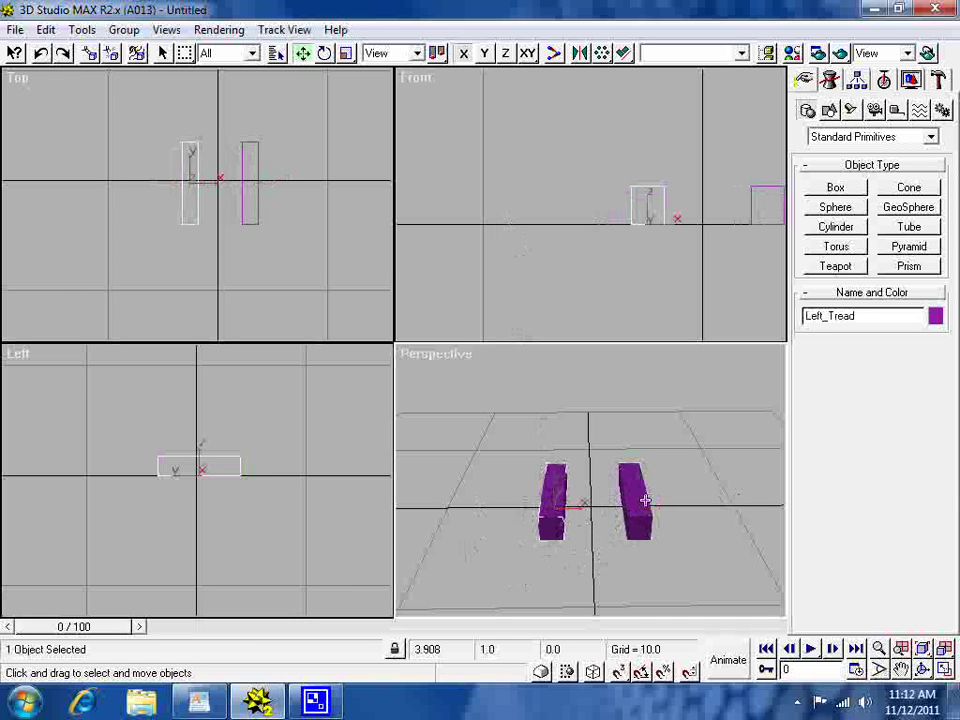
{"action": "left_click", "coordinate": [640, 500]}
Create a box about 4.6 long, 4.7 wide and 0.85 high between the treads and raise it along Z to near their tops.
{"action": "left_click", "coordinate": [853, 188]}
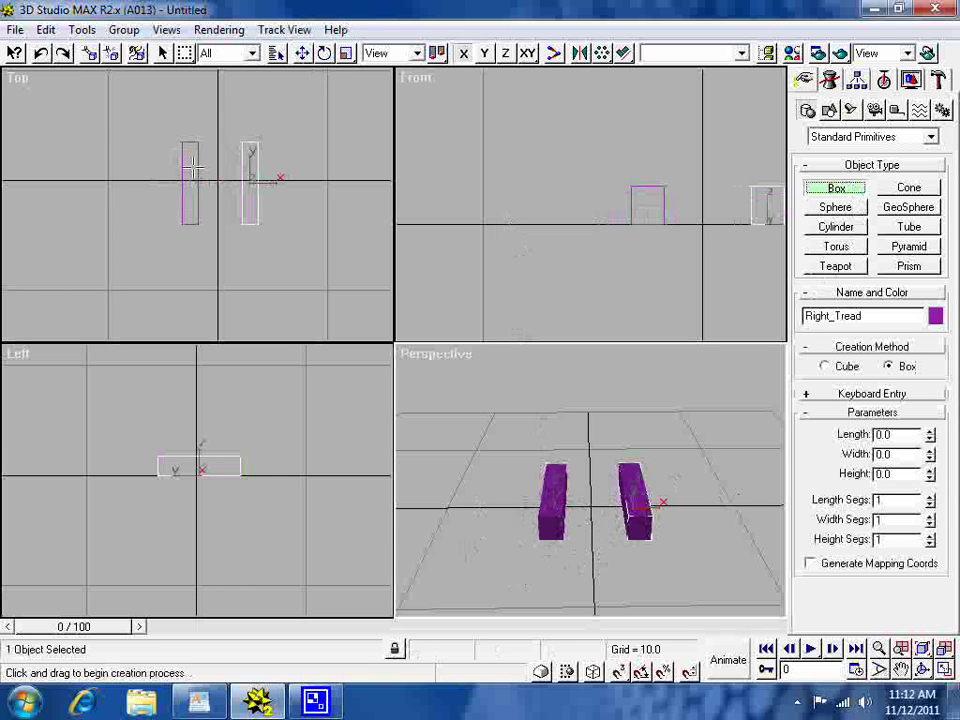
{"action": "left_click_drag", "start_coordinate": [193, 168], "coordinate": [245, 219]}
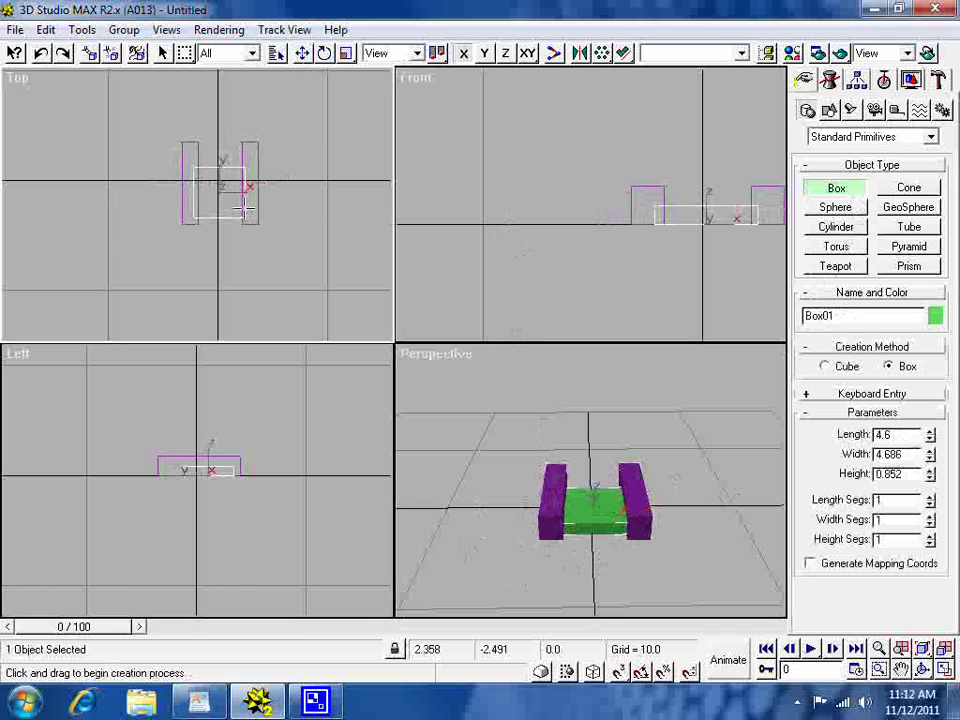
{"action": "left_click", "coordinate": [243, 209]}
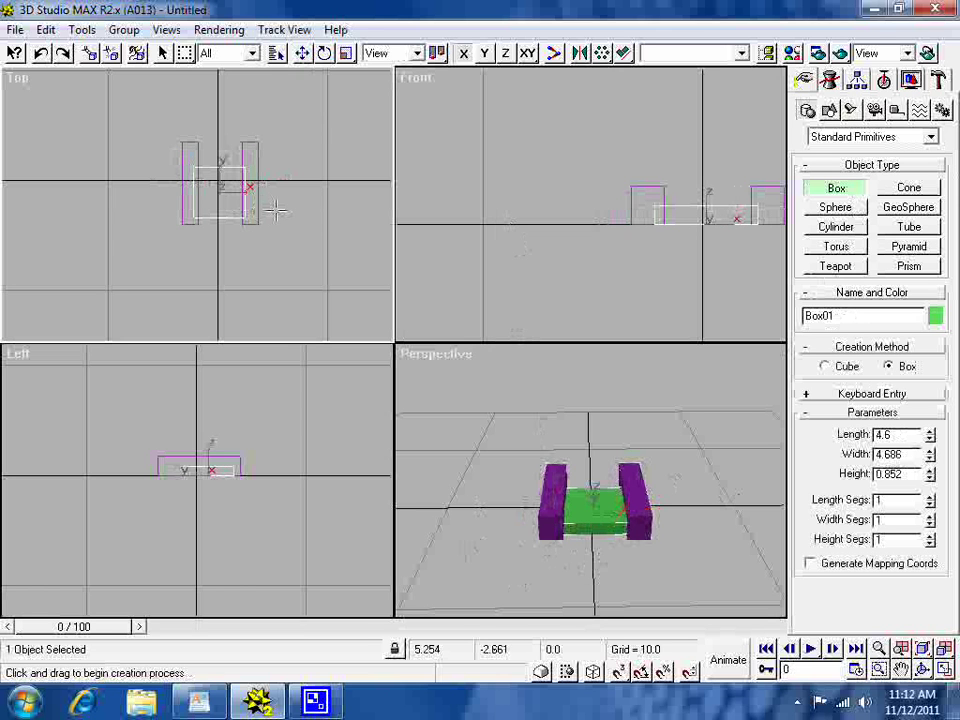
{"action": "left_click", "coordinate": [300, 56]}
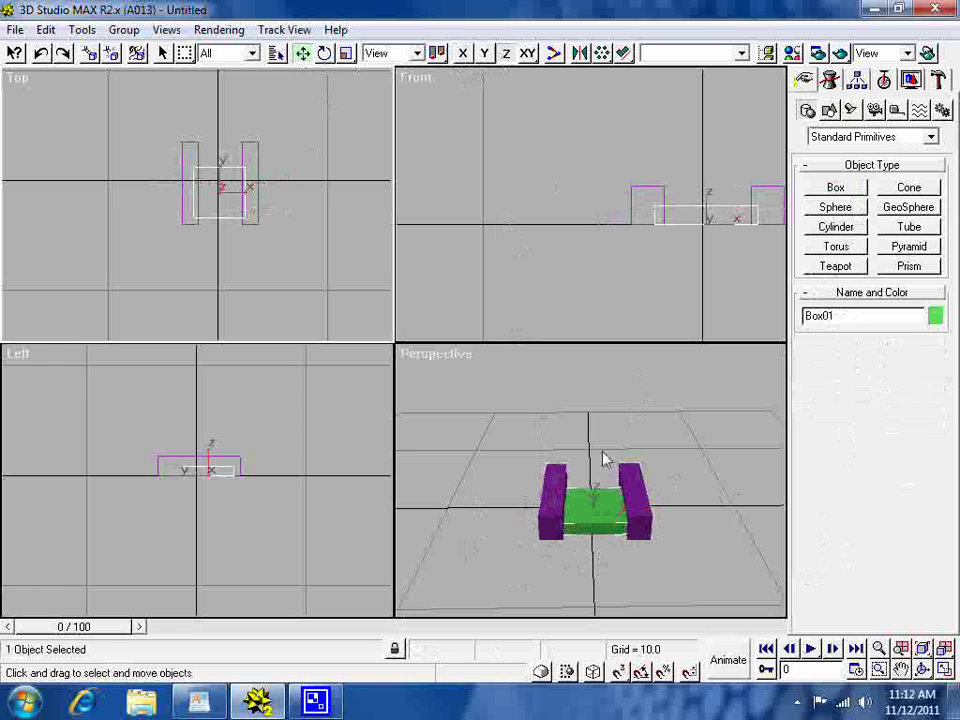
{"action": "left_click_drag", "start_coordinate": [594, 515], "coordinate": [594, 499]}
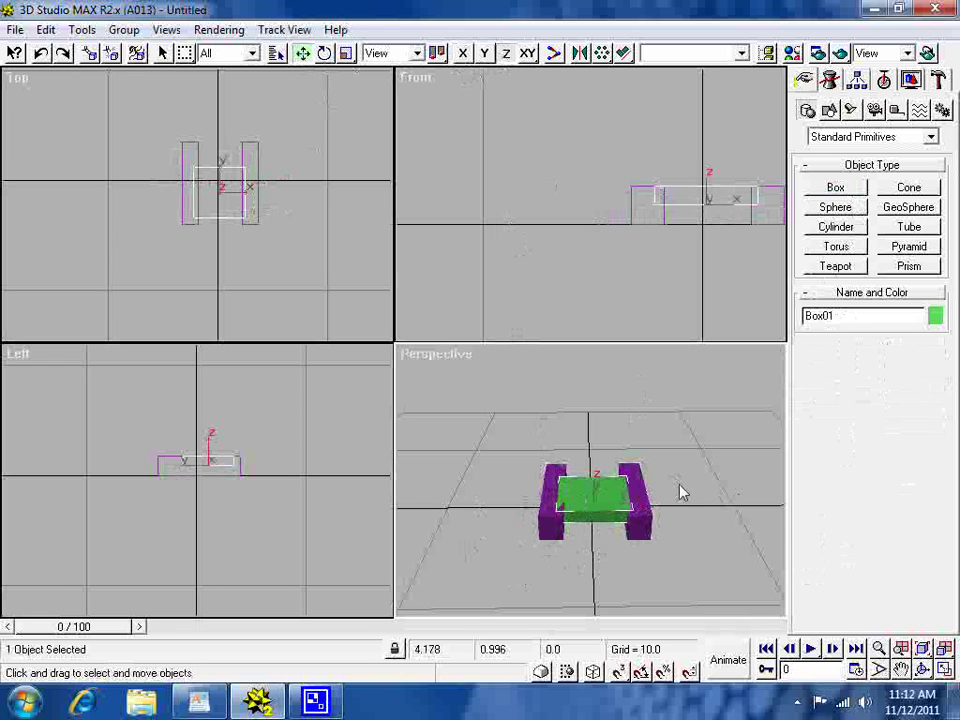
Create a box about 2.5 long, 2.0 wide and 2.0 high on the grid beside Right_Tread.
{"action": "left_click", "coordinate": [836, 189]}
{"action": "left_click_drag", "start_coordinate": [692, 510], "coordinate": [722, 522]}
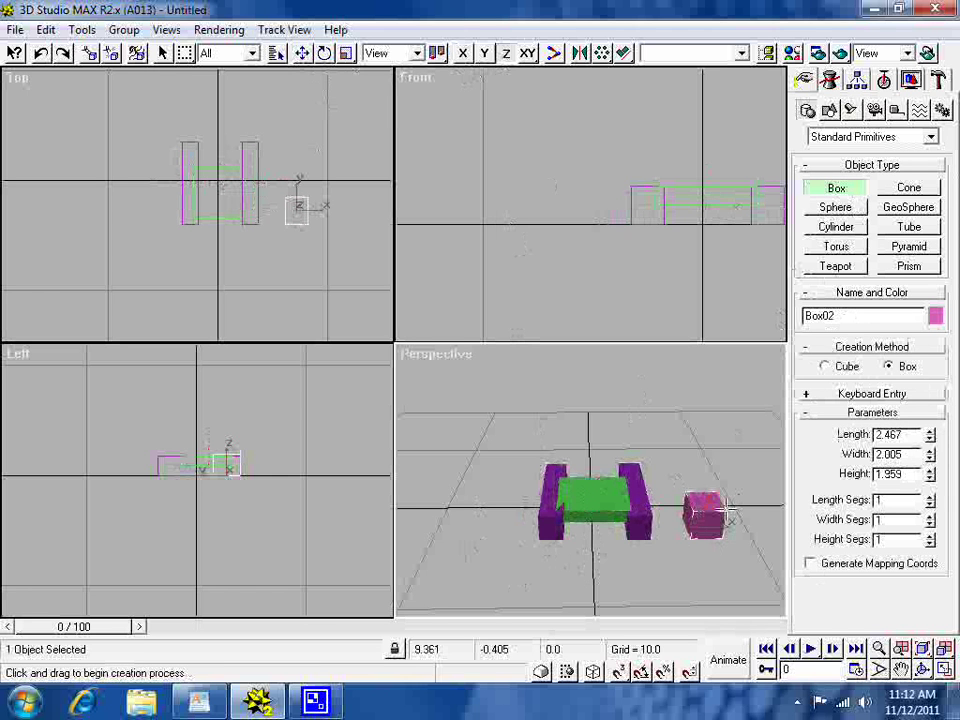
{"action": "left_click", "coordinate": [728, 506]}
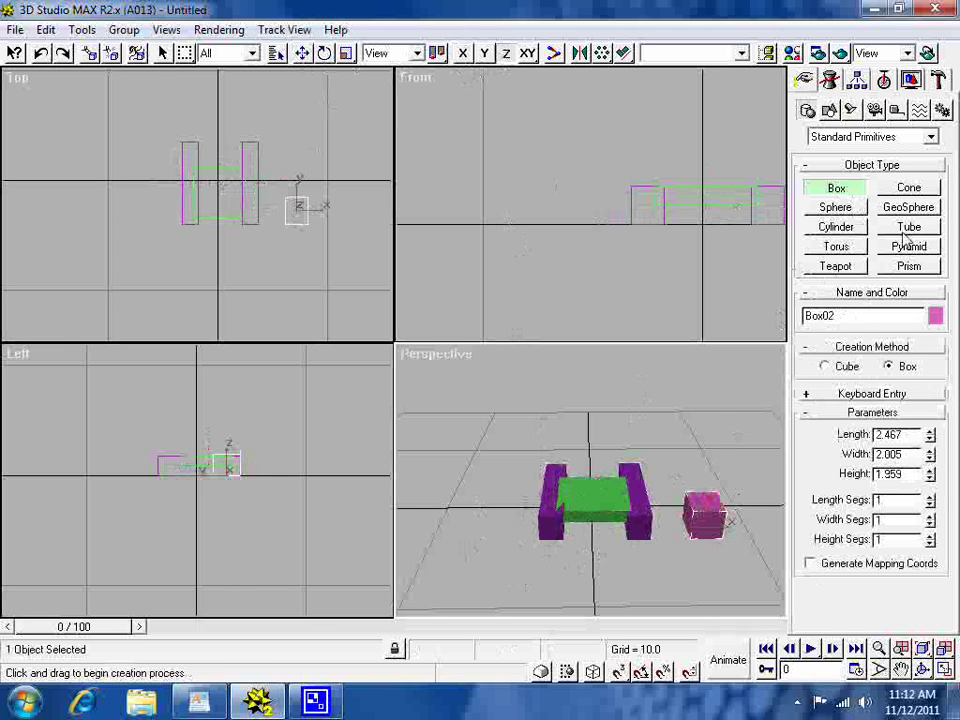
Align the pink box's center with the green box's center in X, Y and Z, and raise it along Z onto the green box's top.
{"action": "left_click", "coordinate": [624, 54]}
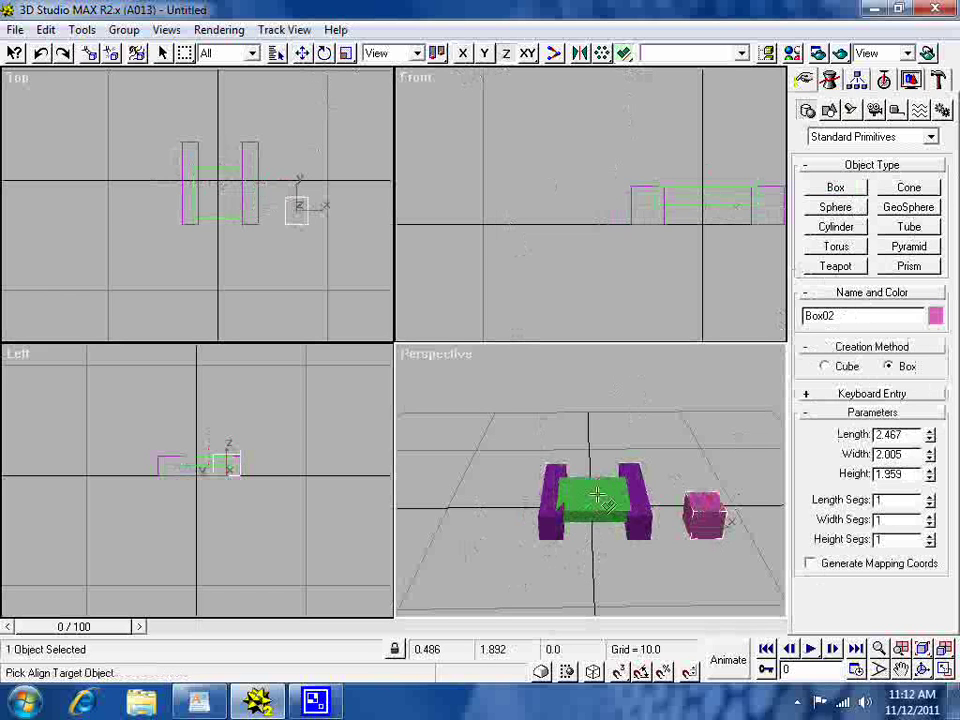
{"action": "left_click", "coordinate": [597, 497]}
{"action": "left_click", "coordinate": [446, 244]}
{"action": "left_click", "coordinate": [508, 244]}
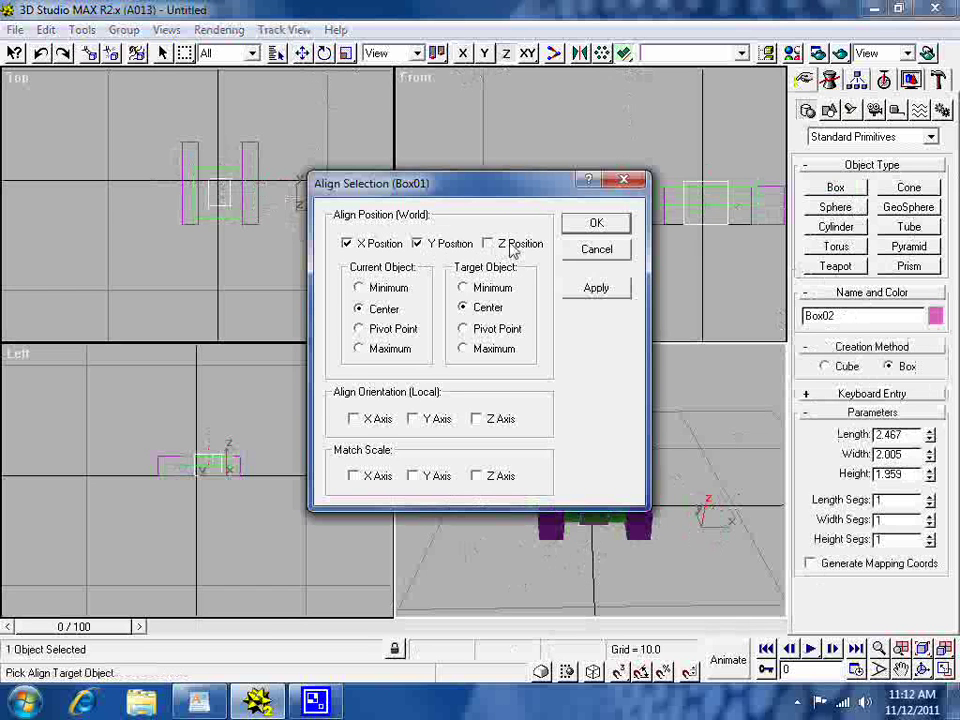
{"action": "left_click", "coordinate": [594, 288]}
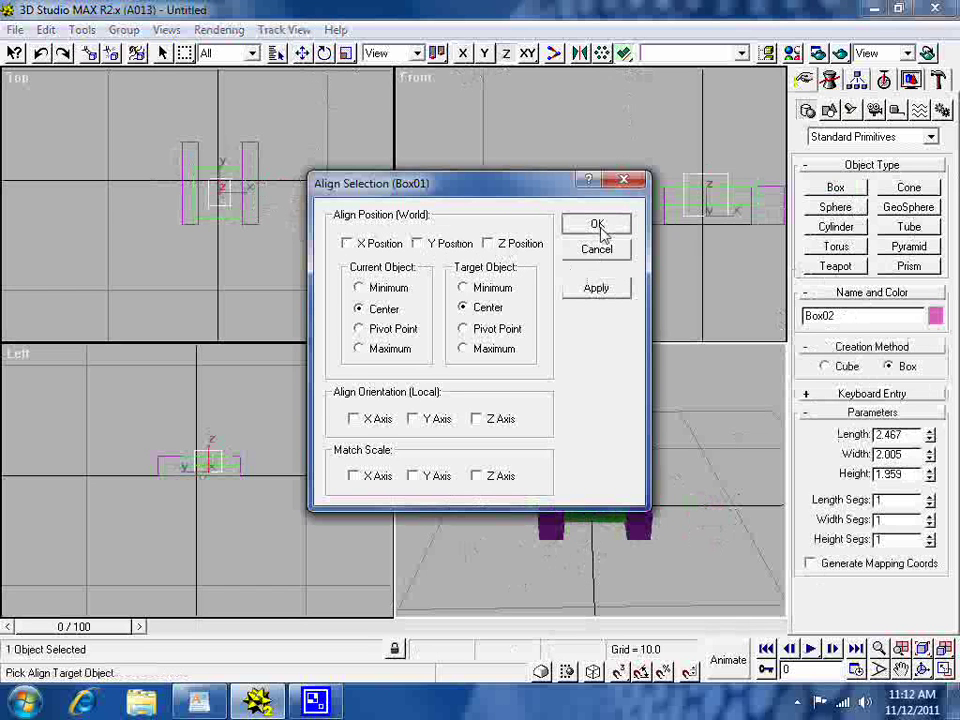
{"action": "left_click", "coordinate": [597, 224]}
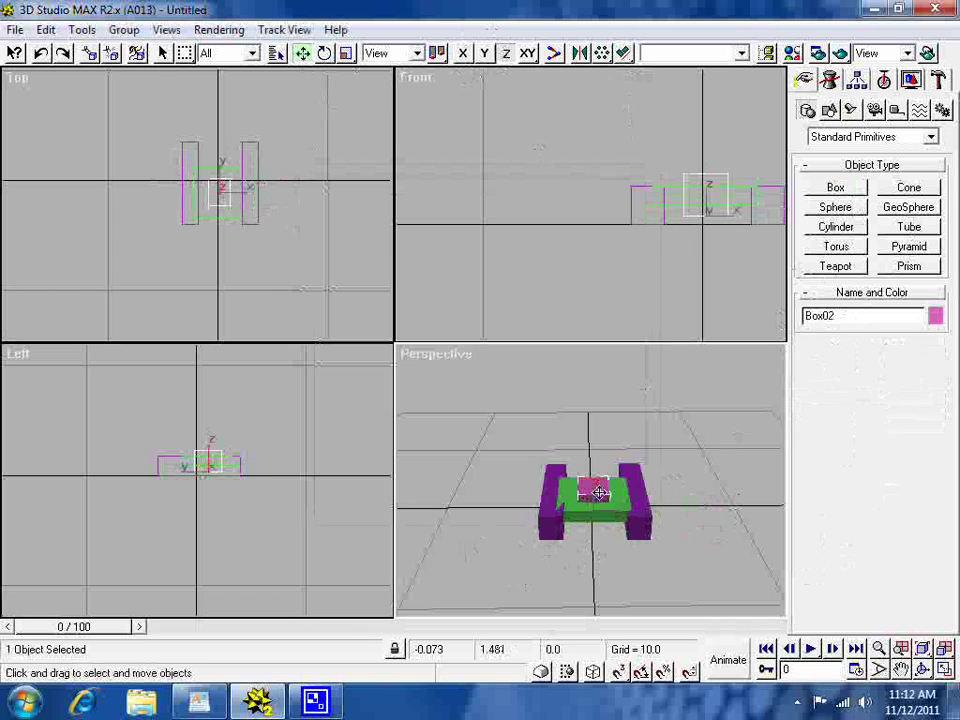
{"action": "left_click_drag", "start_coordinate": [605, 486], "coordinate": [608, 469]}
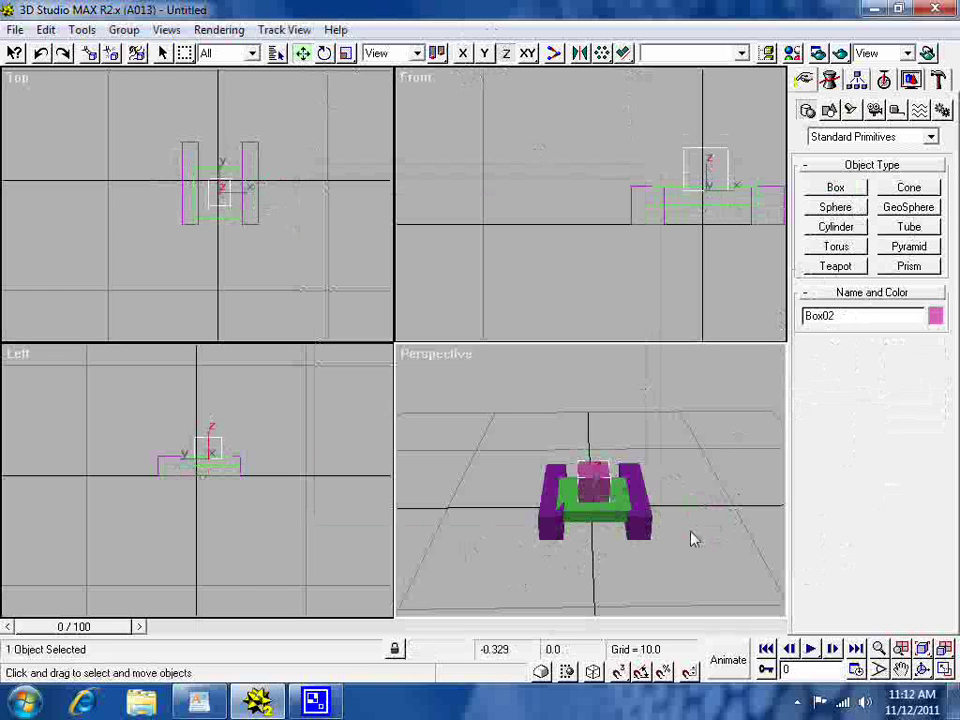
{"action": "left_click", "coordinate": [694, 539]}
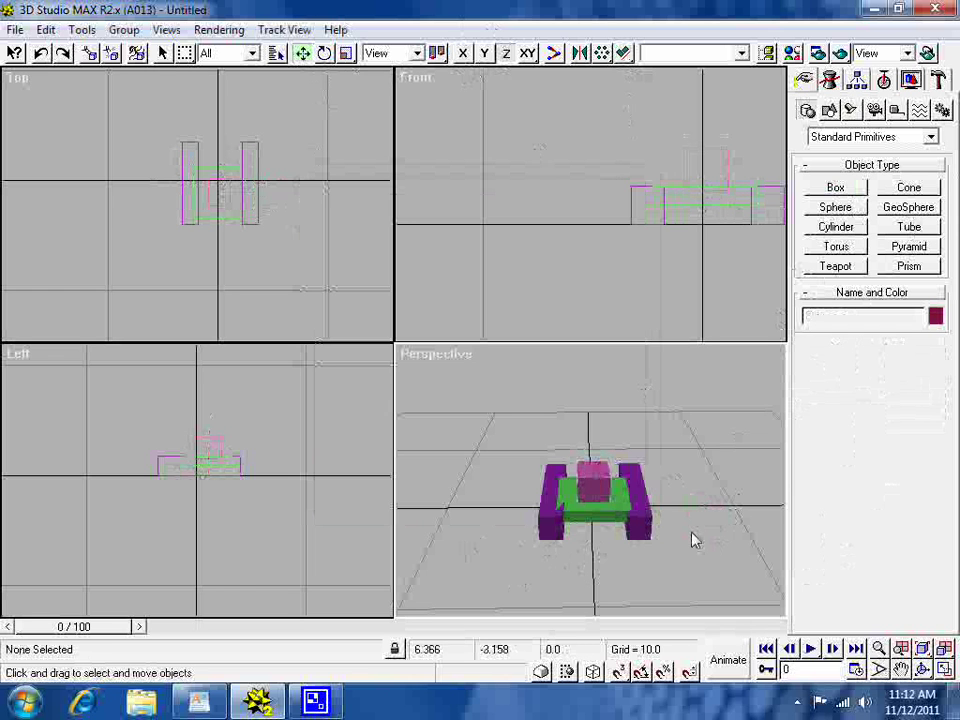
Clone the pink box on top of the tank as a copy named cockpit.
{"action": "left_click", "coordinate": [603, 477]}
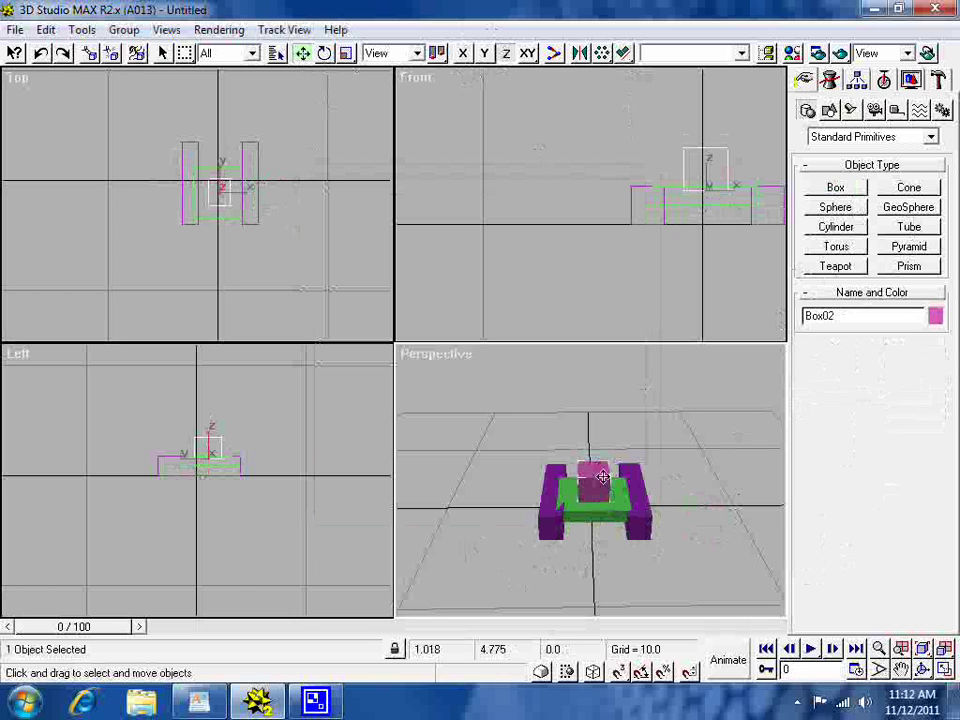
{"action": "left_click", "coordinate": [45, 30]}
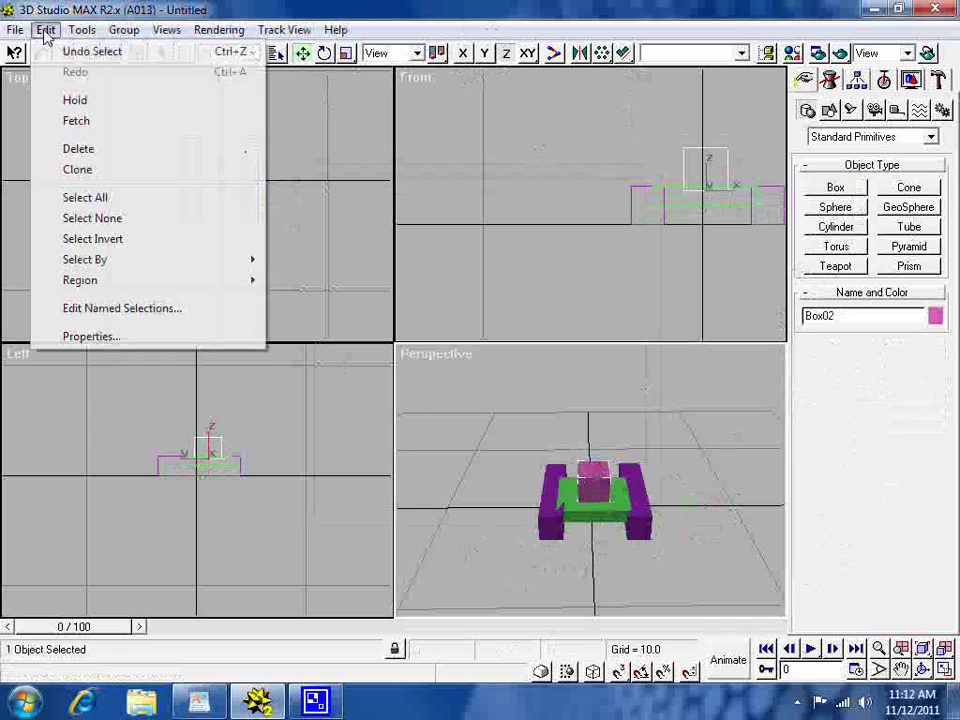
{"action": "left_click", "coordinate": [78, 169]}
{"action": "type", "text": "cockpit"}
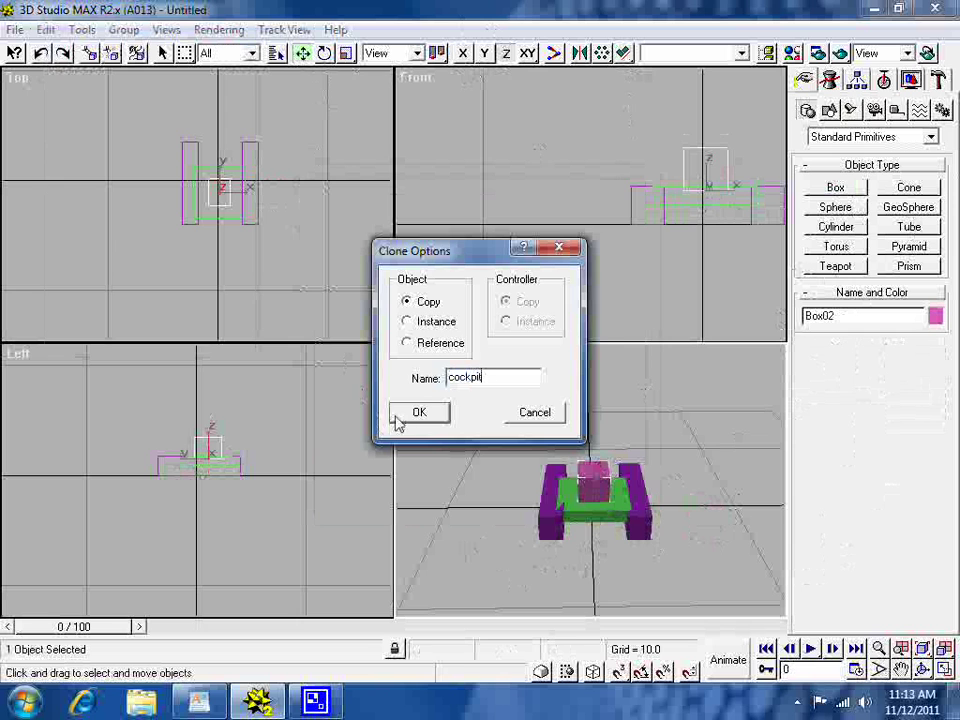
{"action": "left_click", "coordinate": [400, 418]}
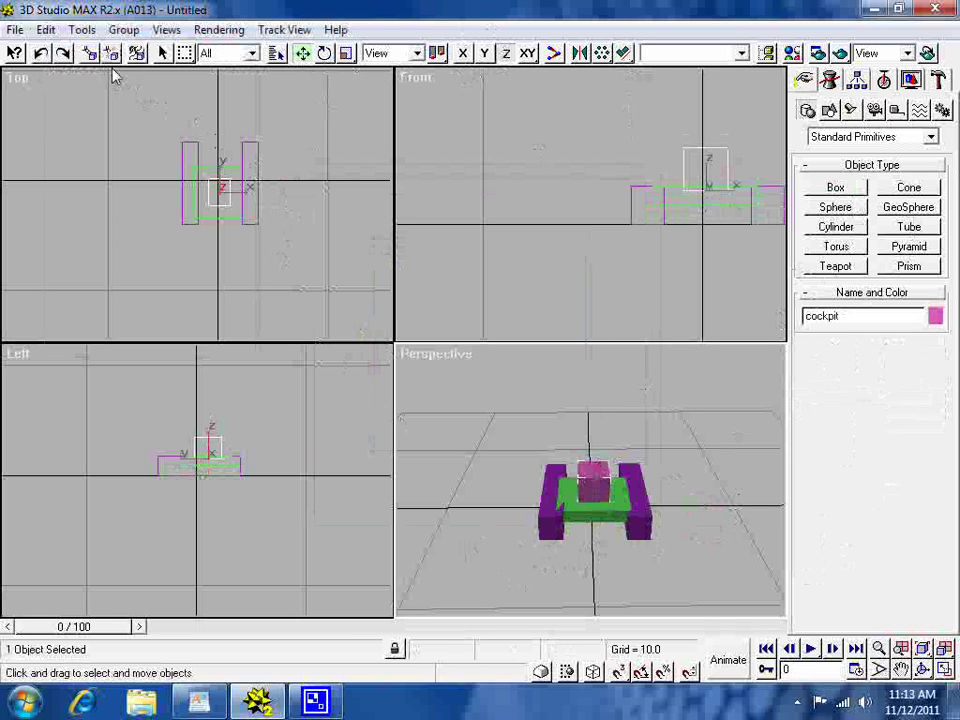
Clone the cockpit box in place as a copy named Aux_A0.
{"action": "left_click", "coordinate": [46, 30]}
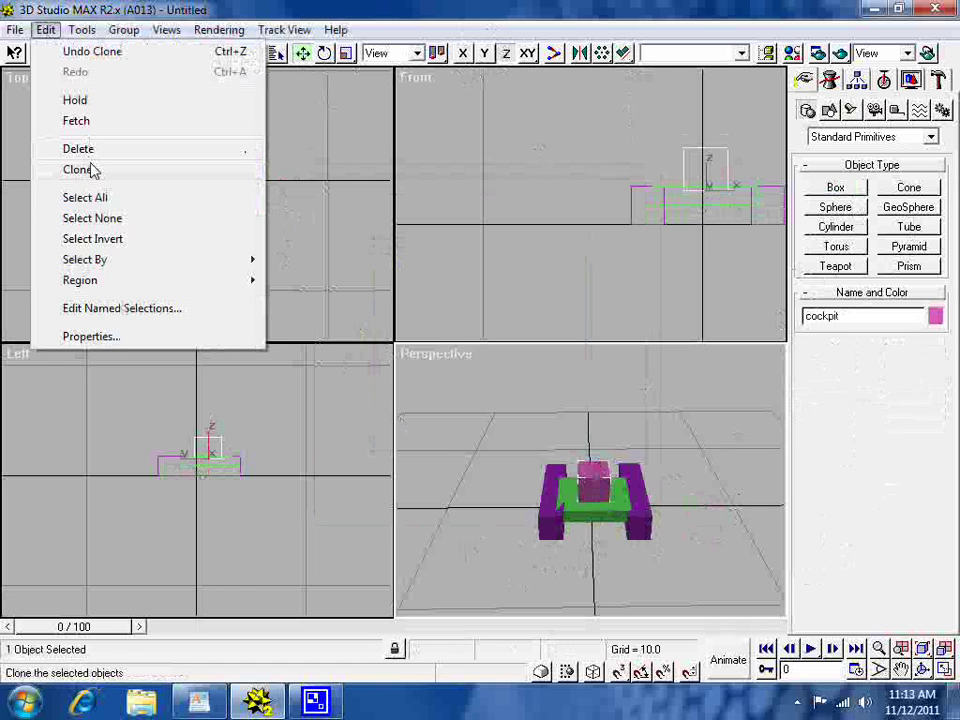
{"action": "left_click", "coordinate": [88, 170]}
{"action": "type", "text": "A"}
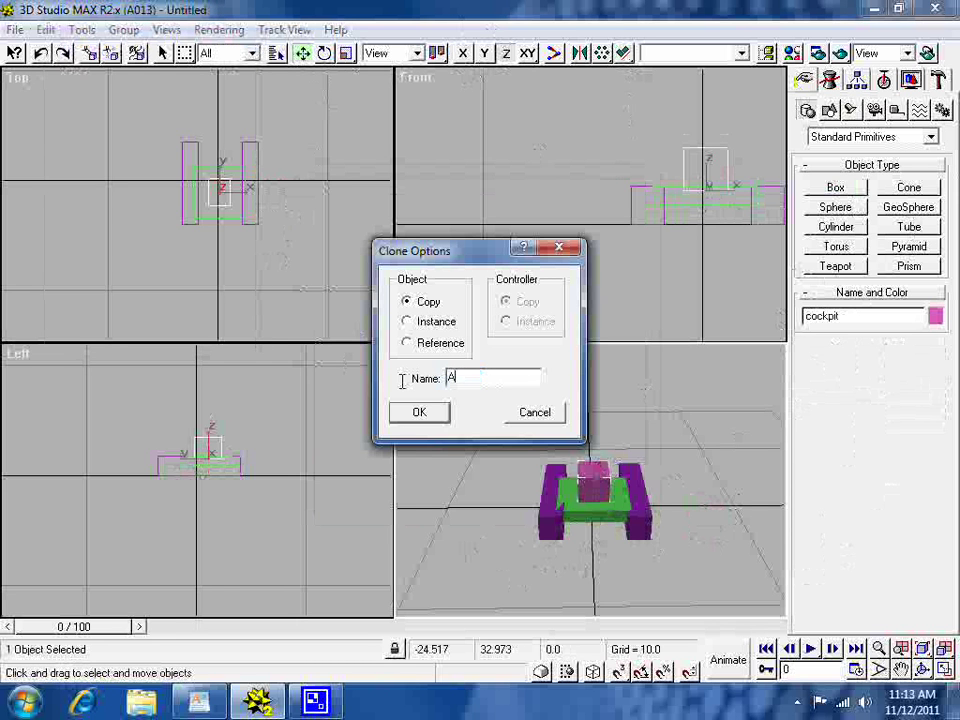
{"action": "type", "text": "ux_A0"}
{"action": "left_click", "coordinate": [421, 414]}
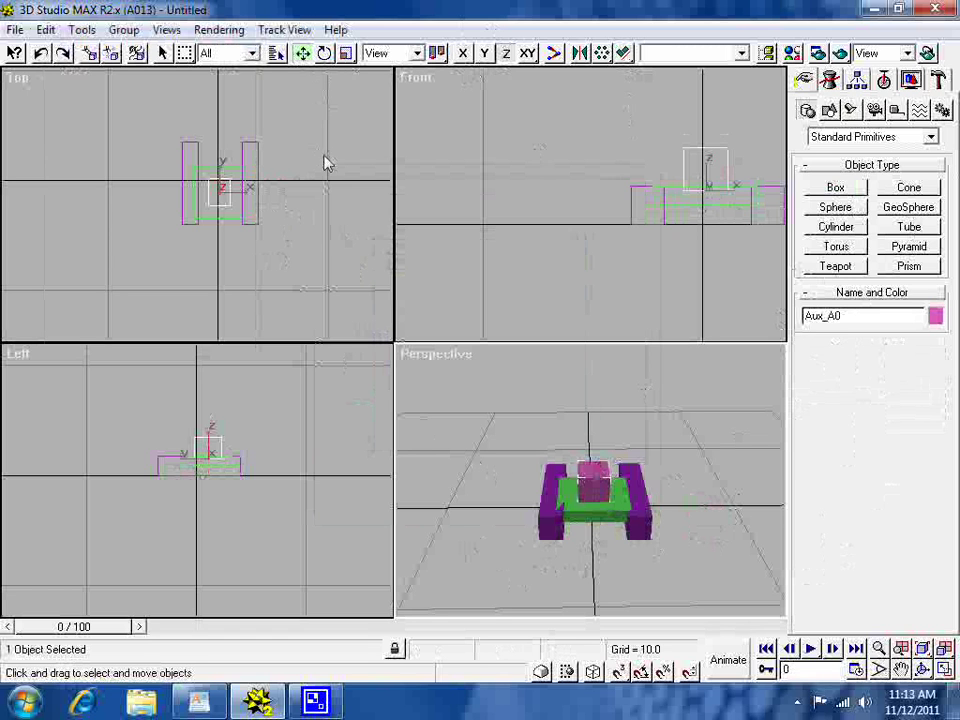
Select the green box, Box01, by name and rename it body.
{"action": "left_click", "coordinate": [276, 53]}
{"action": "left_click", "coordinate": [335, 233]}
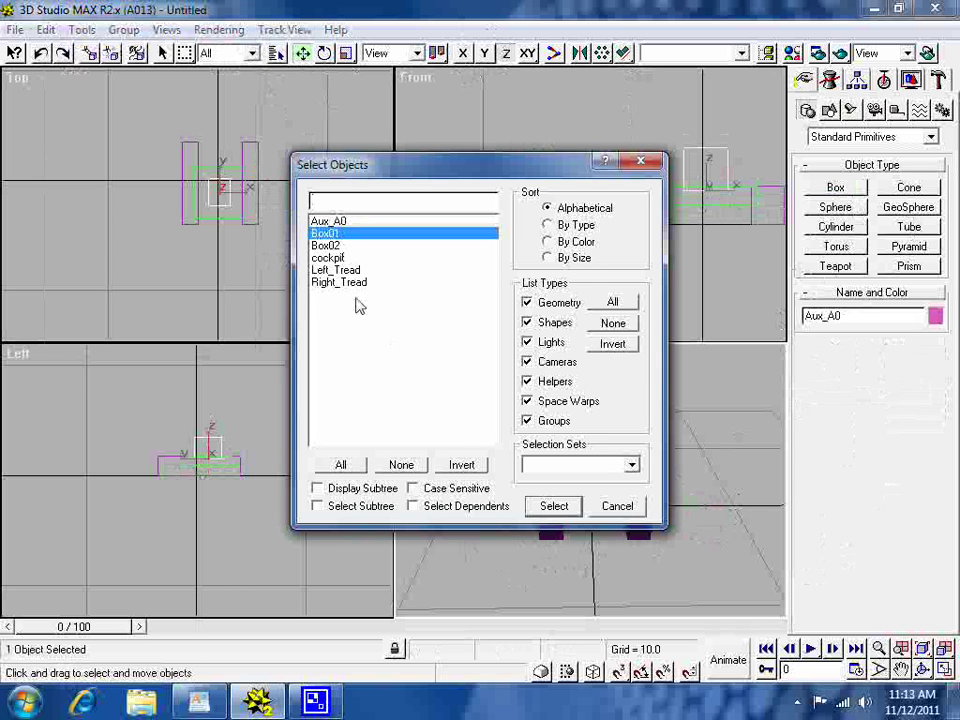
{"action": "left_click", "coordinate": [544, 507]}
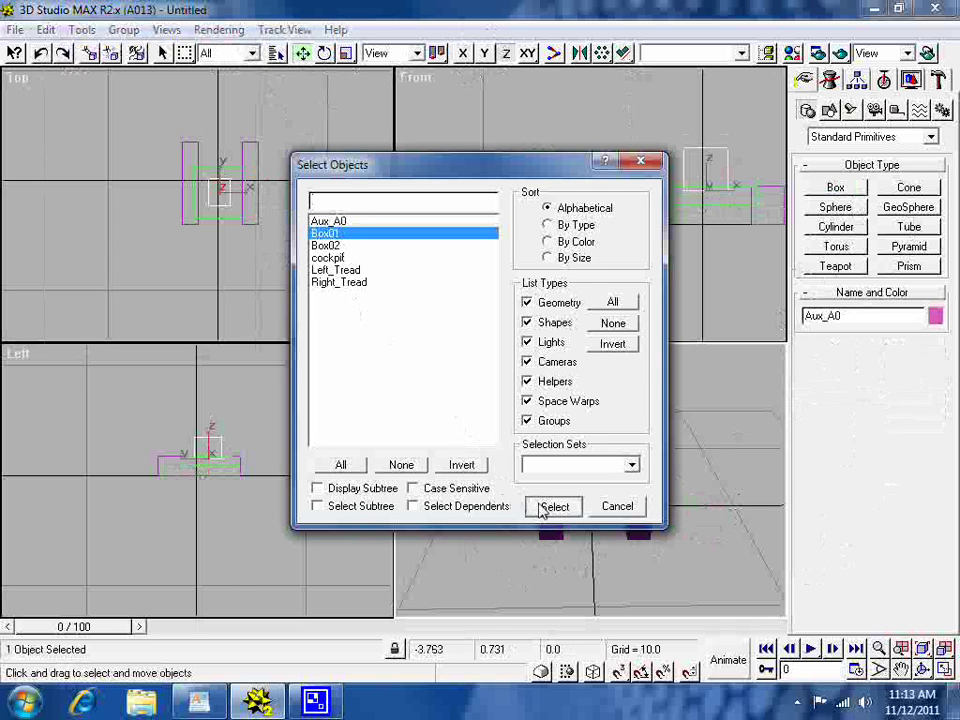
{"action": "double_click", "coordinate": [880, 316]}
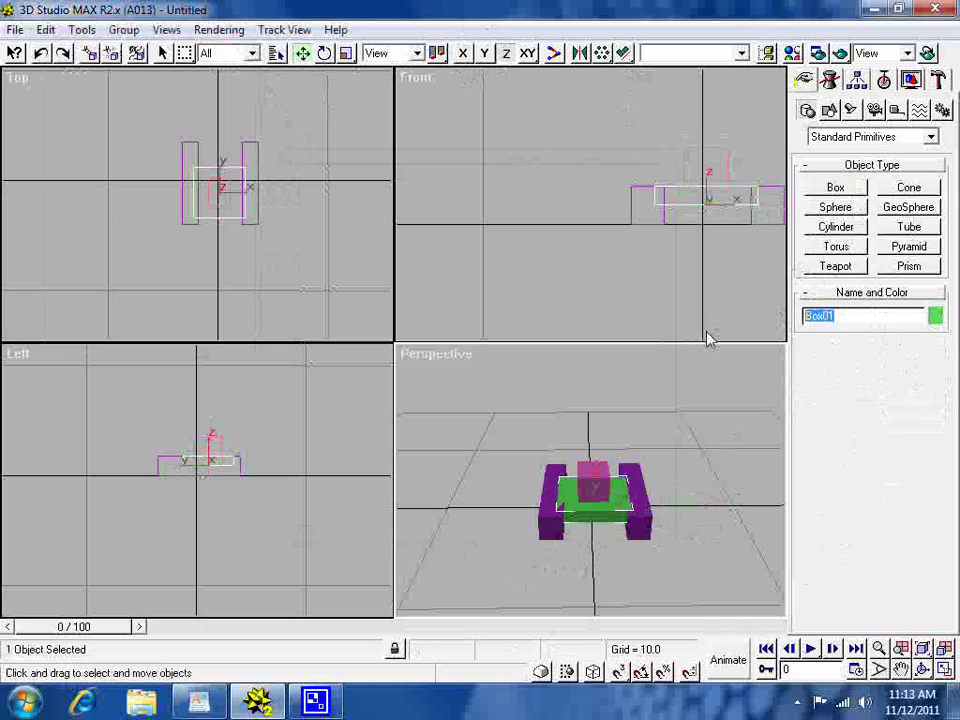
{"action": "type", "text": "body"}
Select the original pink box, Box02, by name, rename it head and clear the selection.
{"action": "left_click", "coordinate": [272, 55]}
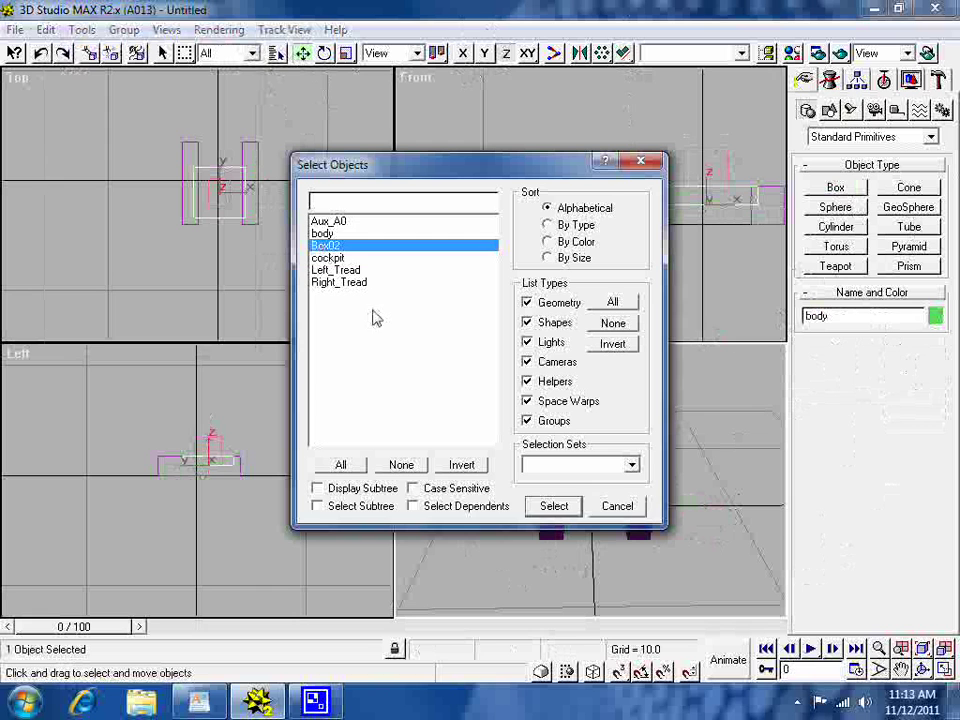
{"action": "left_click", "coordinate": [553, 507]}
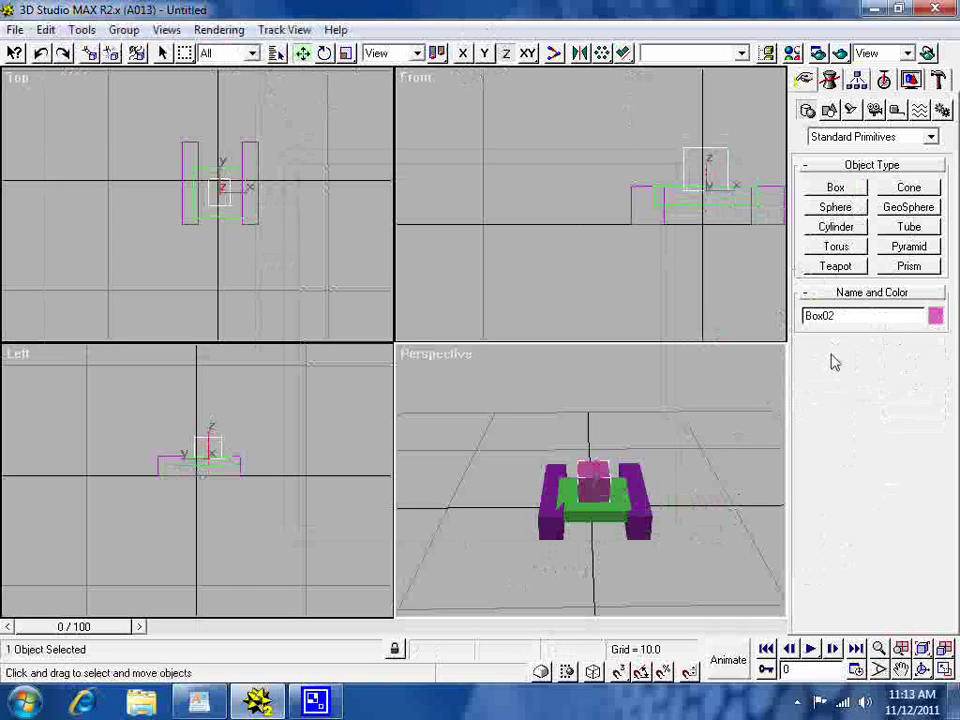
{"action": "left_click", "coordinate": [274, 57]}
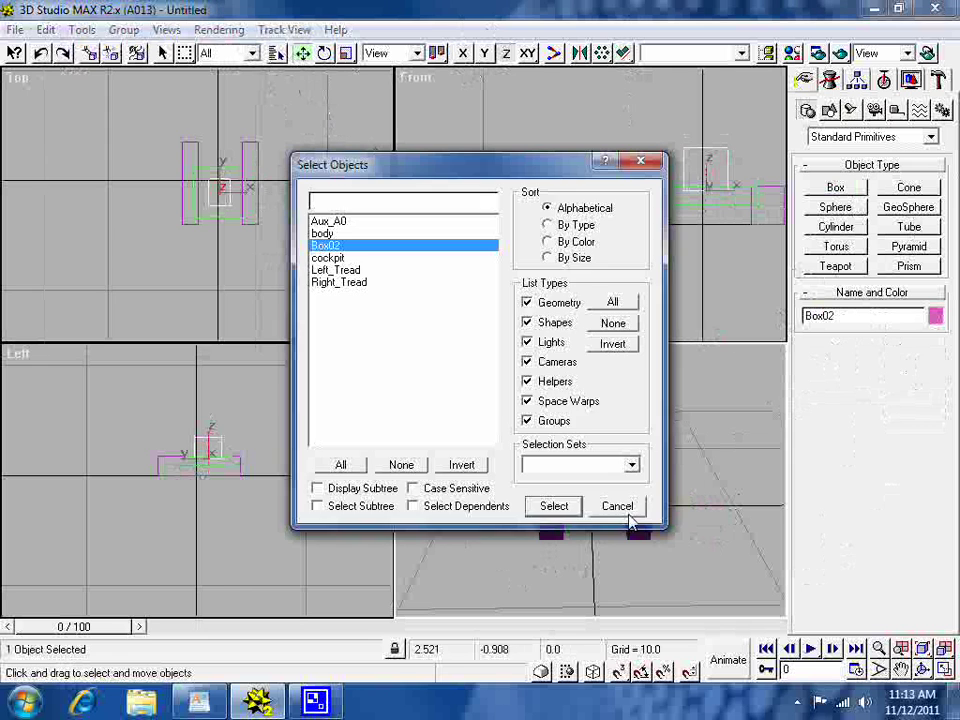
{"action": "left_click", "coordinate": [631, 509]}
{"action": "left_click", "coordinate": [853, 321]}
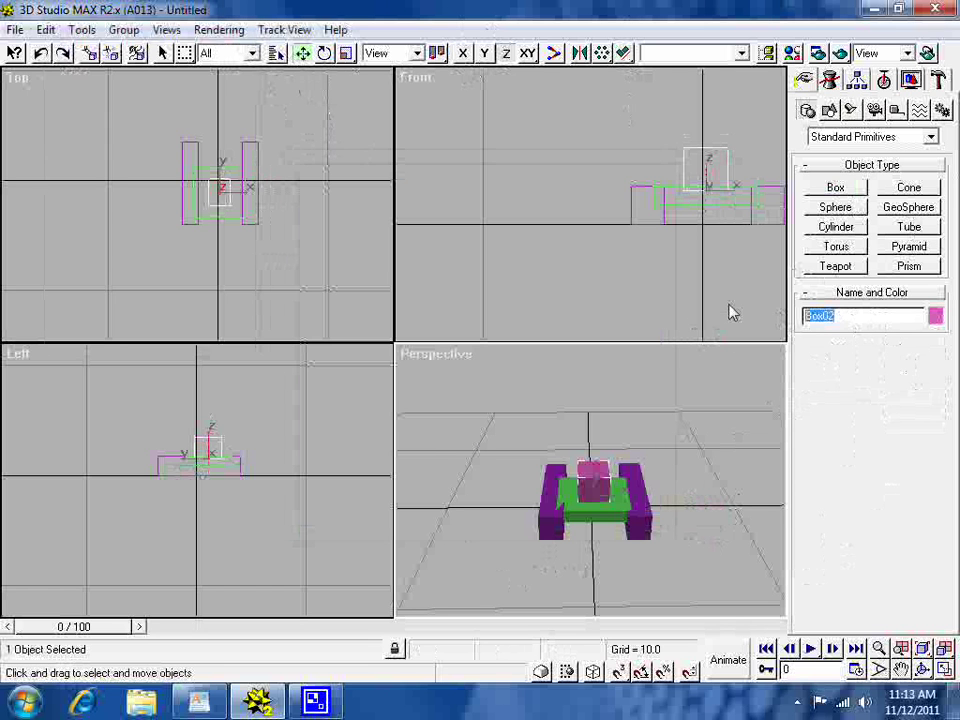
{"action": "type", "text": "head"}
{"action": "left_click", "coordinate": [662, 410]}
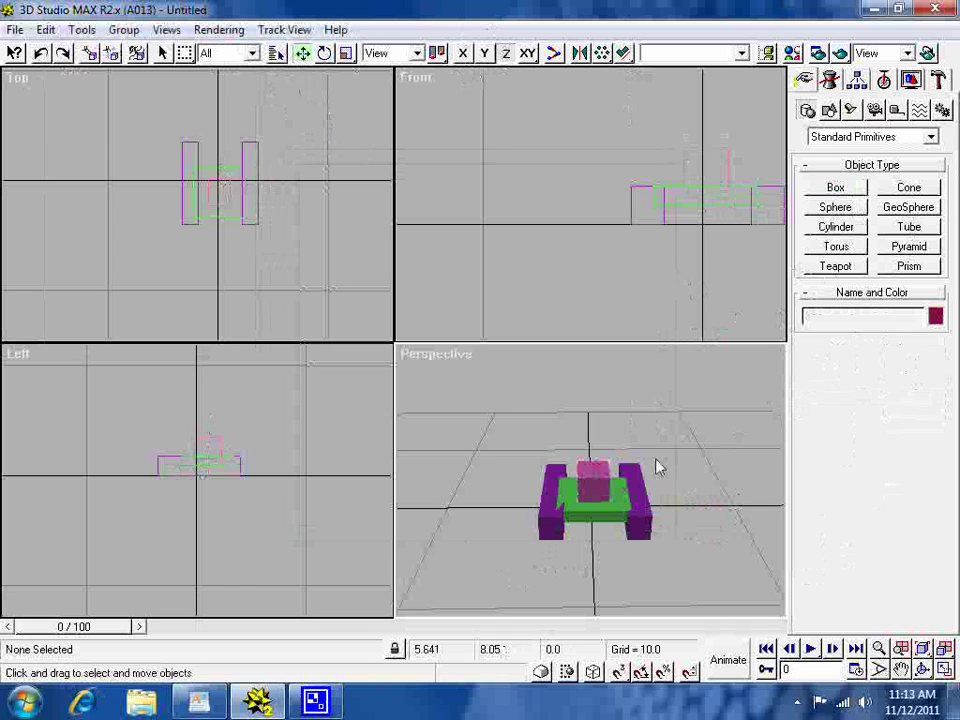
Switch to the DTS CREATING document in WordPad, check the part names and controller notes, and return to the model.
{"action": "left_click", "coordinate": [213, 705]}
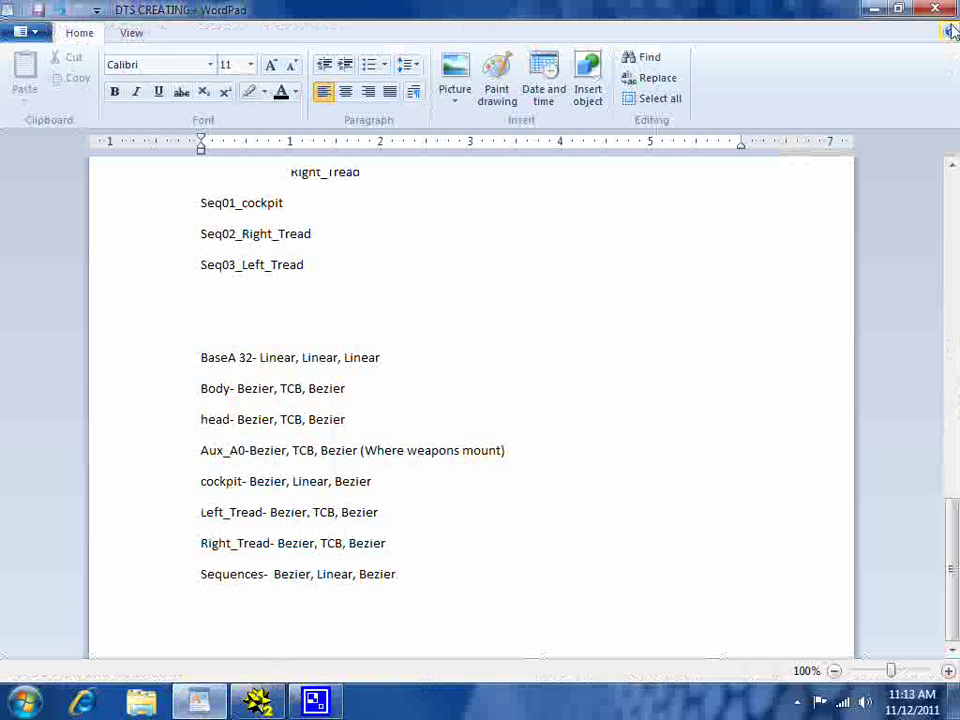
{"action": "left_click", "coordinate": [870, 10]}
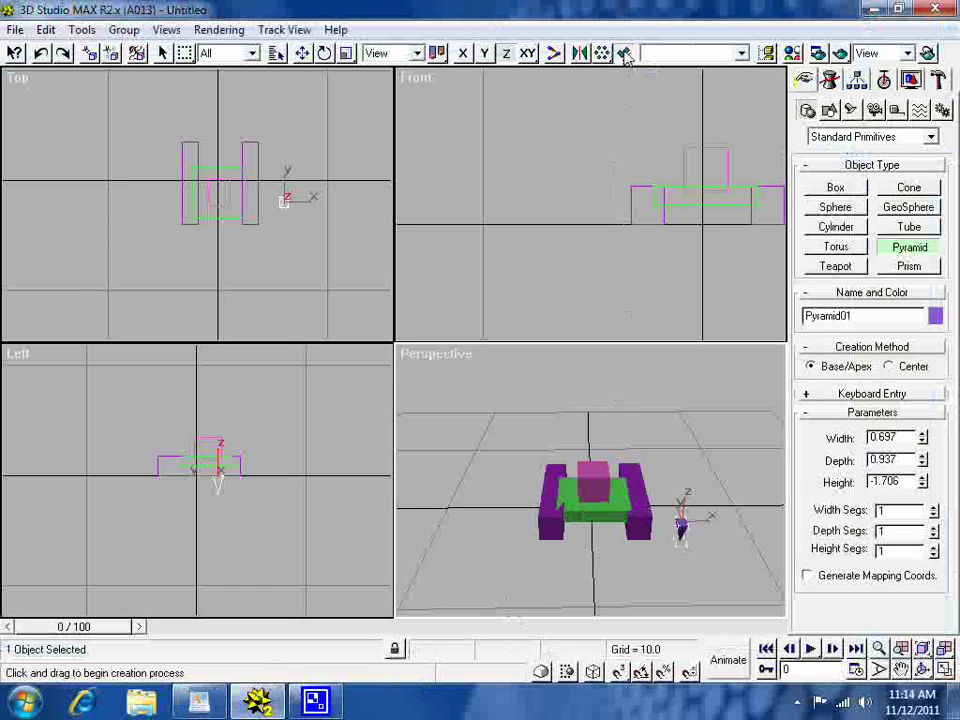
Align the small pyramid's center with the cockpit box in X, Y and Z, and lower it slightly along Z.
{"action": "key", "text": "alt+a"}
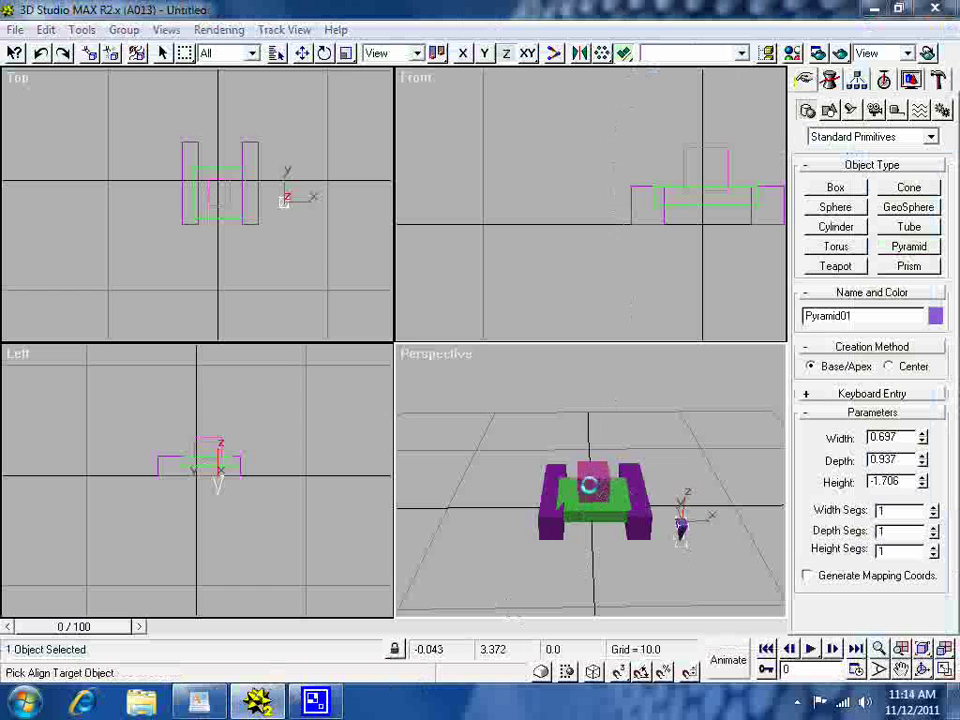
{"action": "left_click", "coordinate": [681, 527]}
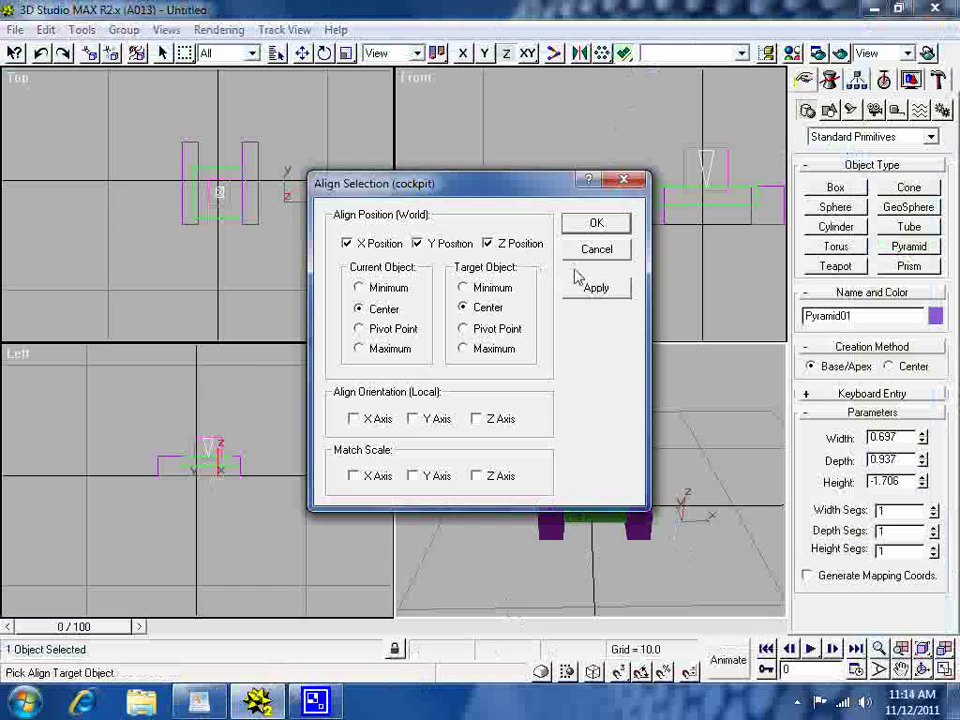
{"action": "left_click", "coordinate": [598, 291]}
{"action": "left_click", "coordinate": [596, 226]}
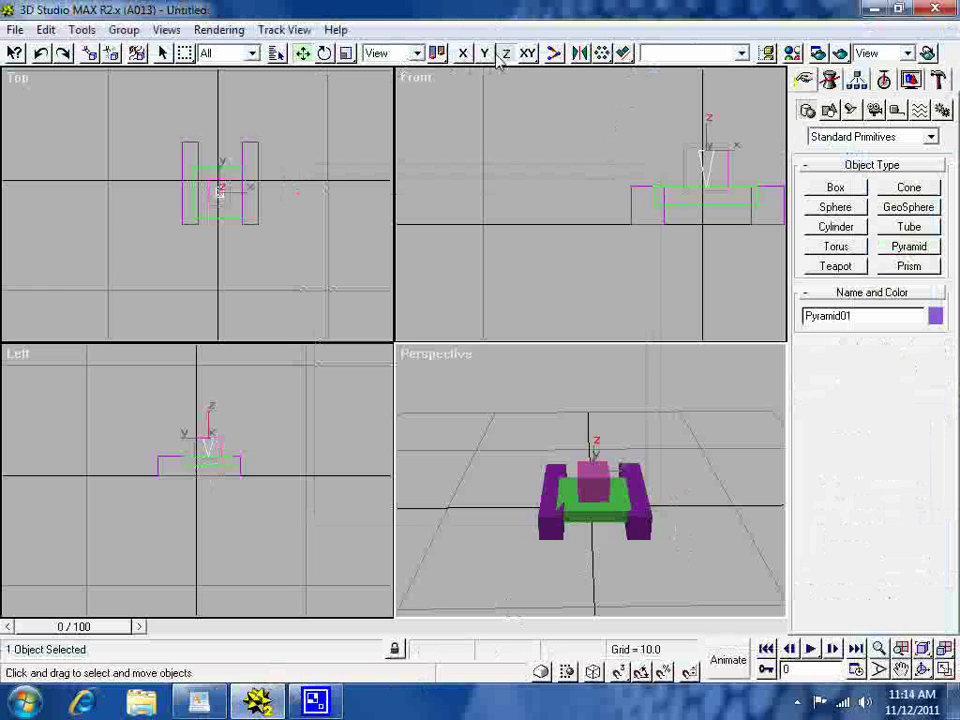
{"action": "left_click", "coordinate": [706, 180]}
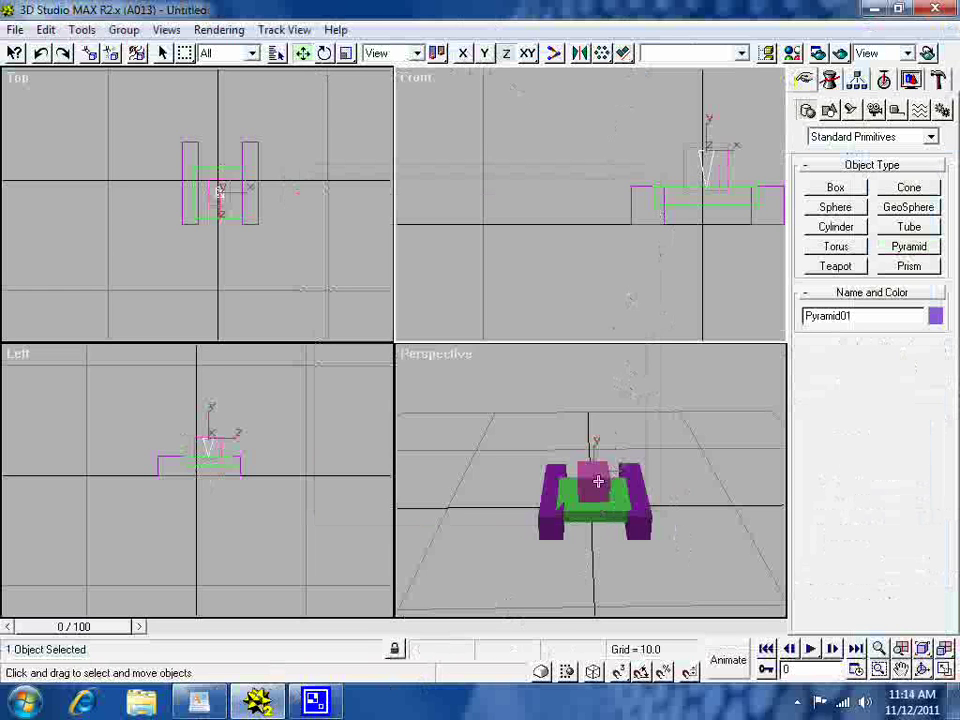
{"action": "left_click_drag", "start_coordinate": [593, 474], "coordinate": [593, 481]}
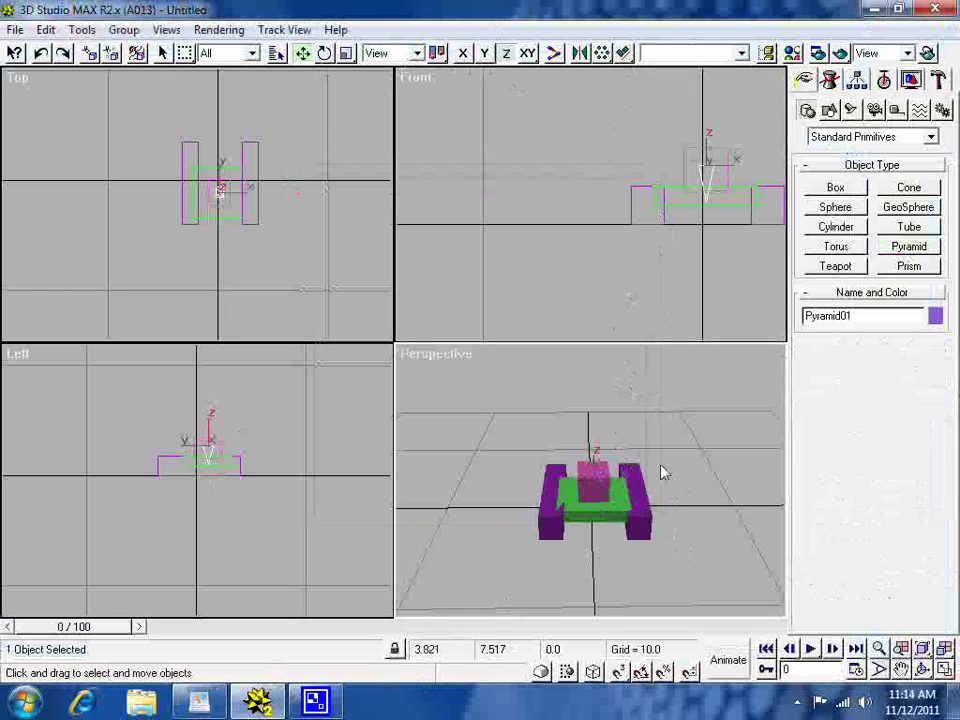
{"action": "left_click", "coordinate": [702, 478]}
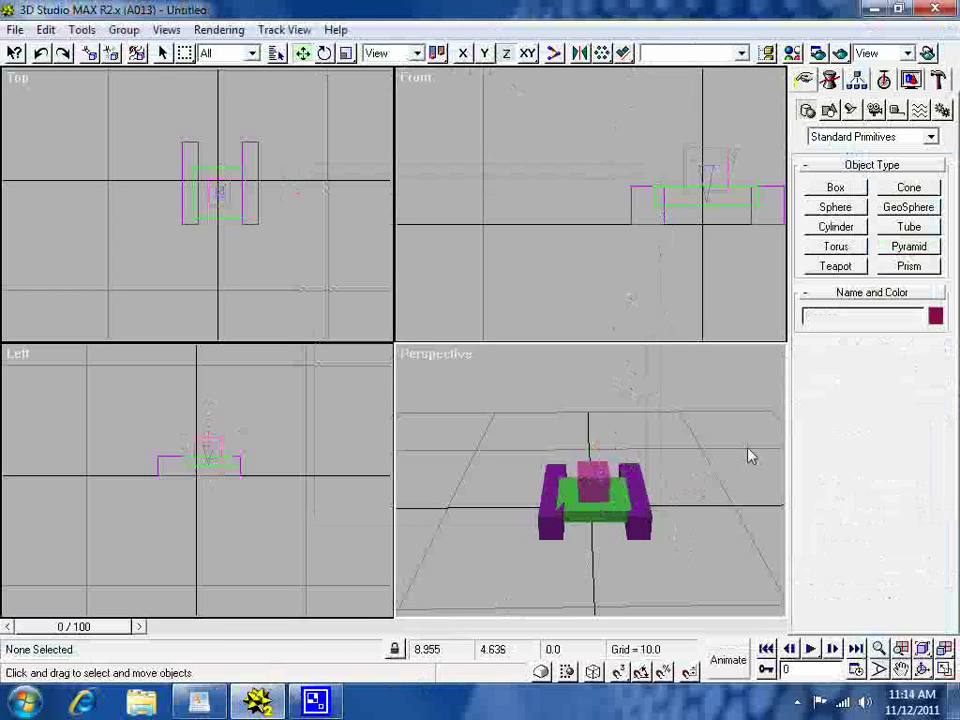
Select Pyramid01 by name, rename it collo and clear the selection.
{"action": "left_click", "coordinate": [275, 54]}
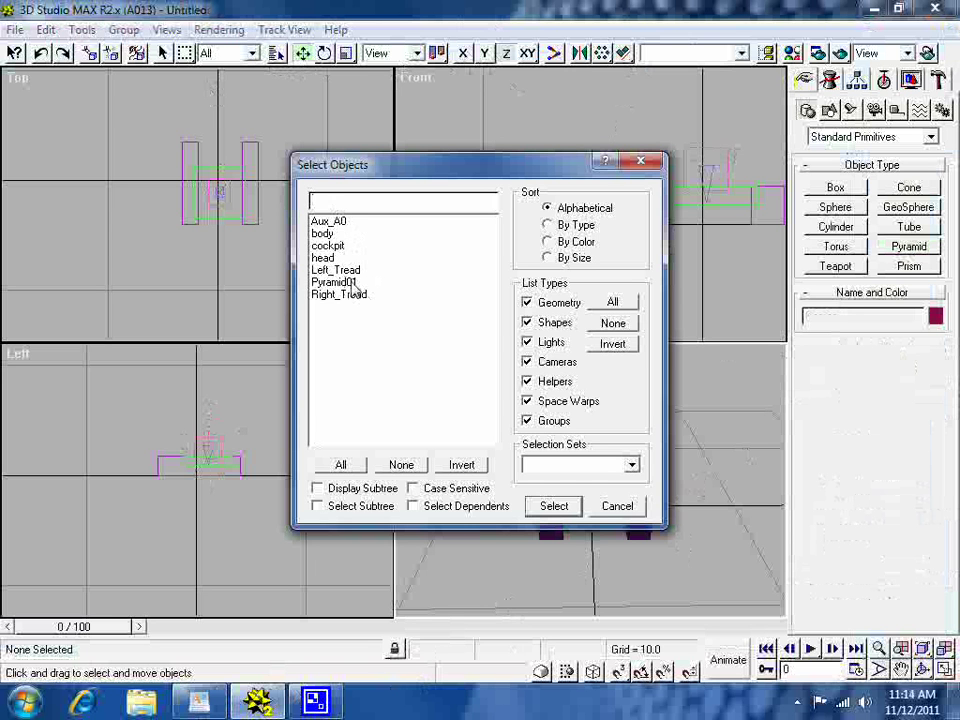
{"action": "left_click", "coordinate": [352, 283]}
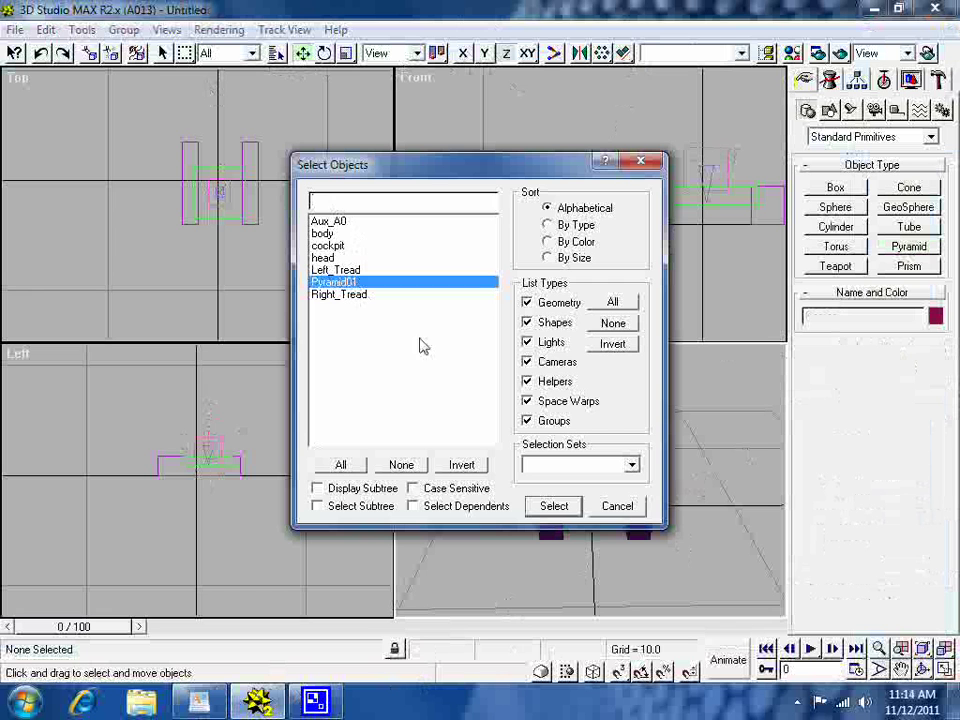
{"action": "left_click", "coordinate": [546, 512]}
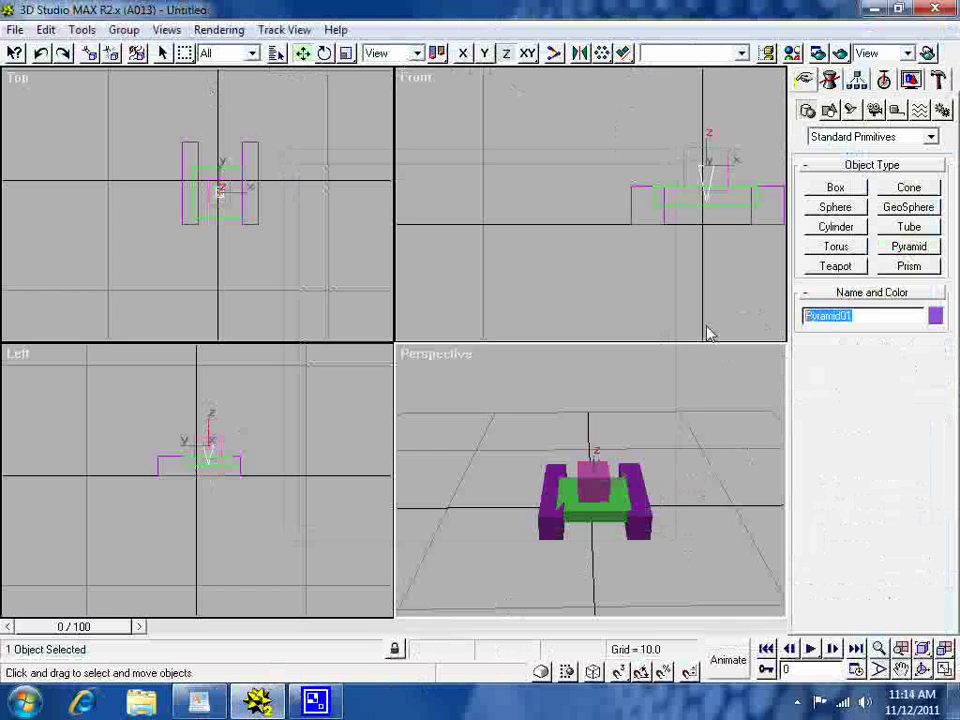
{"action": "type", "text": "collo"}
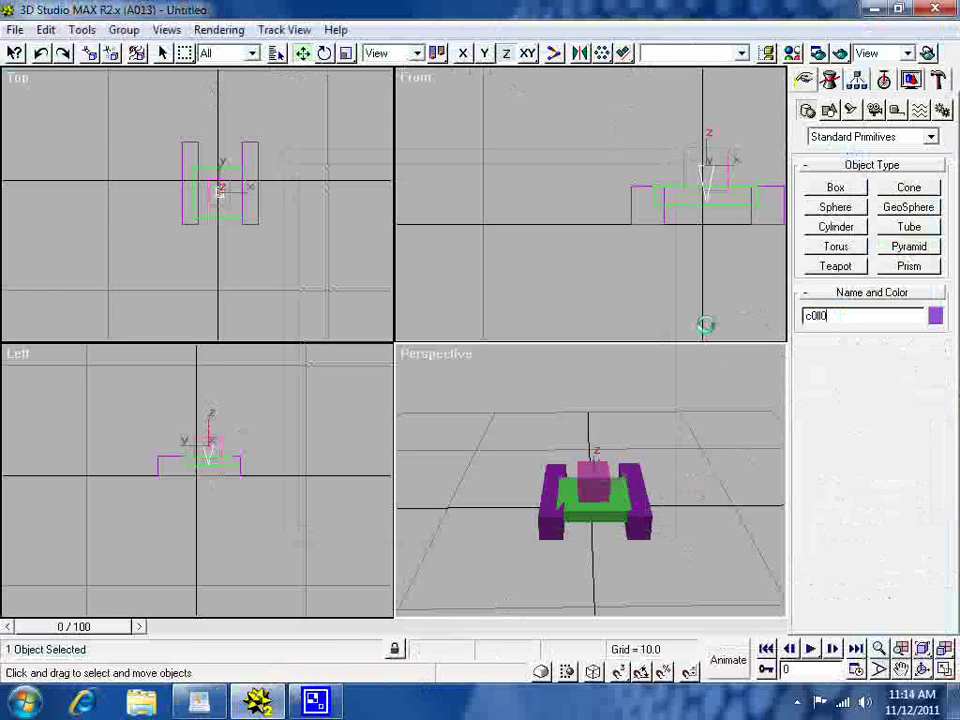
{"action": "key", "text": "BackSpace"}
{"action": "key", "text": "BackSpace"}
{"action": "key", "text": "BackSpace"}
{"action": "key", "text": "BackSpace"}
{"action": "type", "text": "ollo"}
{"action": "left_click", "coordinate": [731, 525]}
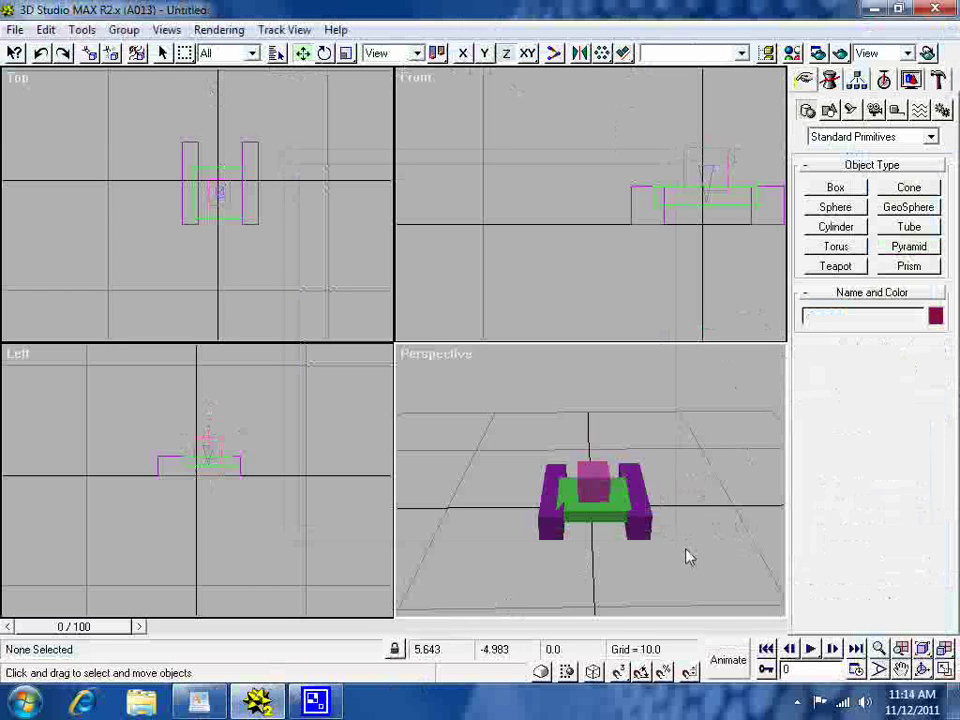
Select Left_Tread, check its controller types in the DTS CREATING notes, and assign it Bezier Position and Bezier Scale controllers.
{"action": "left_click", "coordinate": [553, 527]}
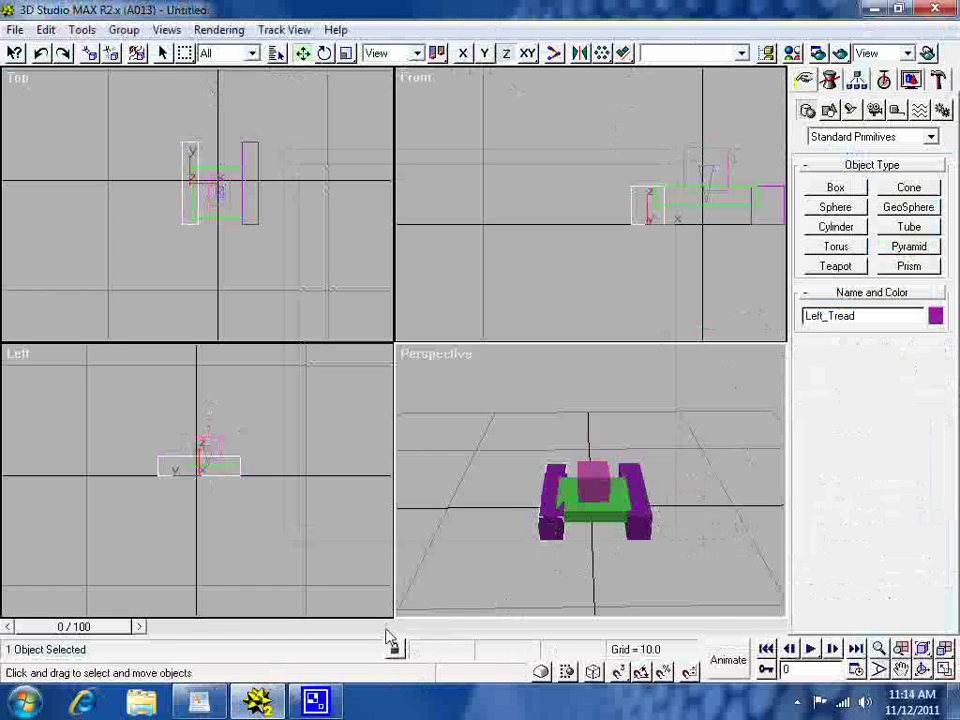
{"action": "left_click", "coordinate": [199, 703]}
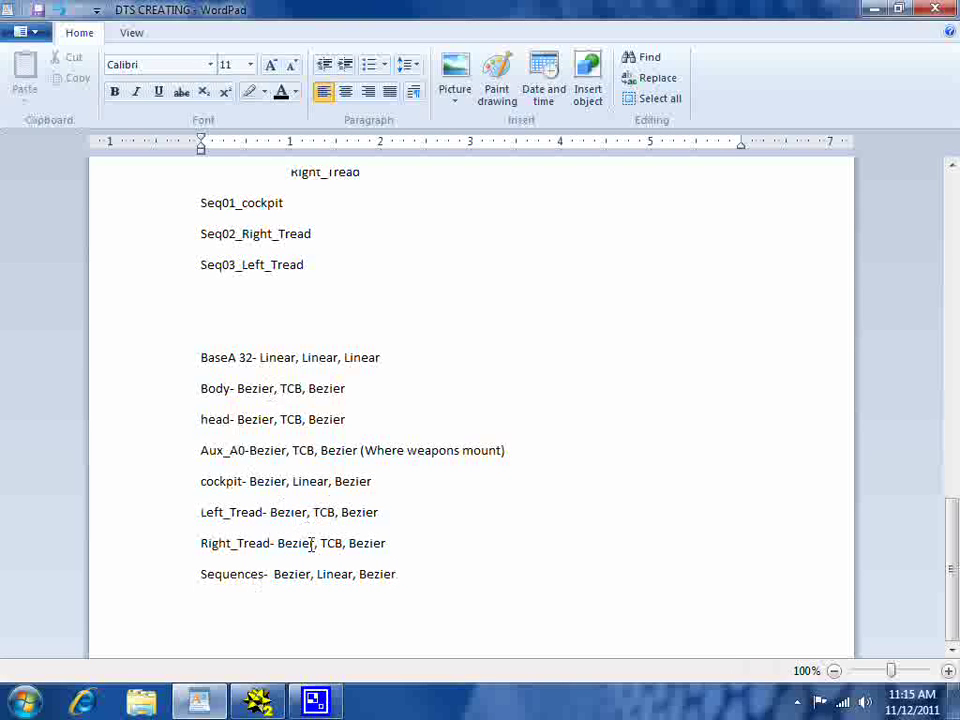
{"action": "left_click", "coordinate": [266, 705]}
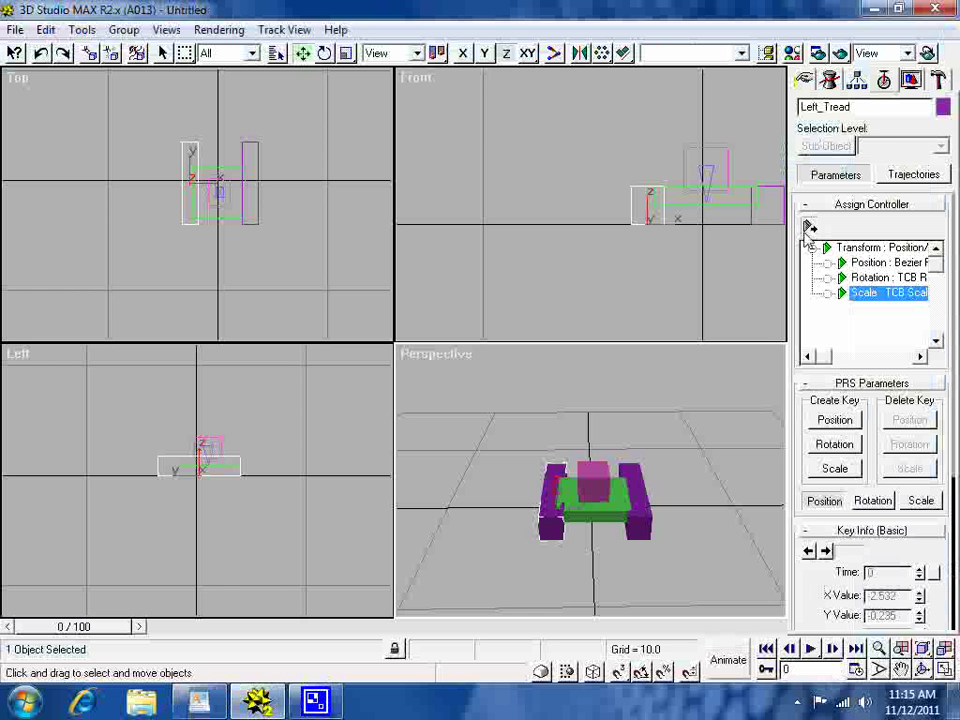
{"action": "left_click", "coordinate": [809, 227]}
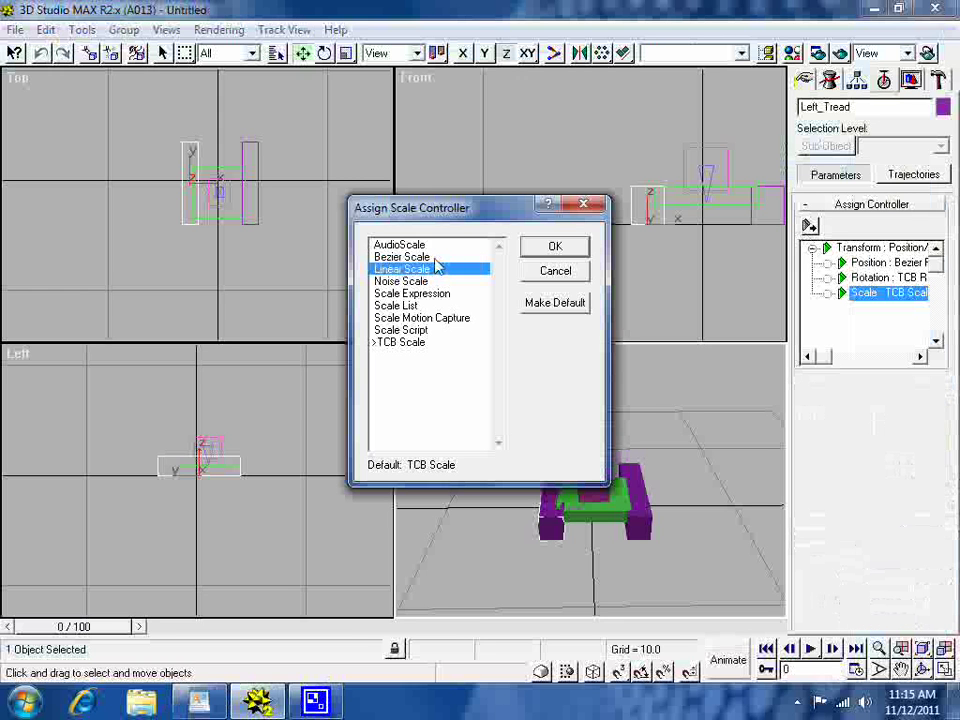
{"action": "left_click", "coordinate": [470, 257]}
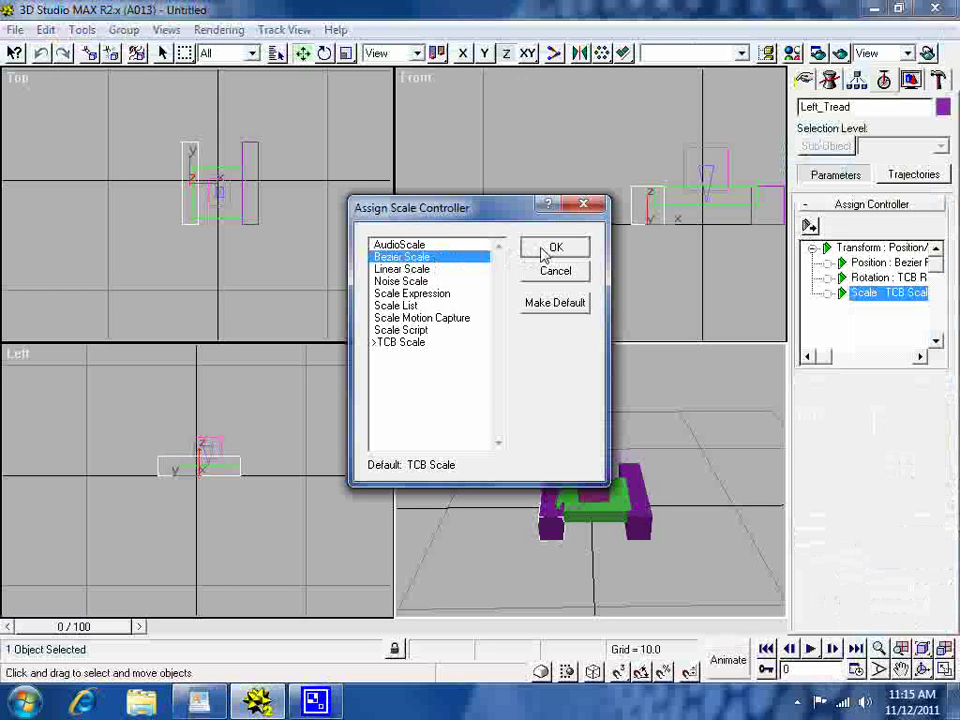
{"action": "left_click", "coordinate": [552, 248]}
Select Right_Tread and assign it Bezier Position and Bezier Scale controllers.
{"action": "left_click", "coordinate": [251, 160]}
{"action": "left_click", "coordinate": [880, 262]}
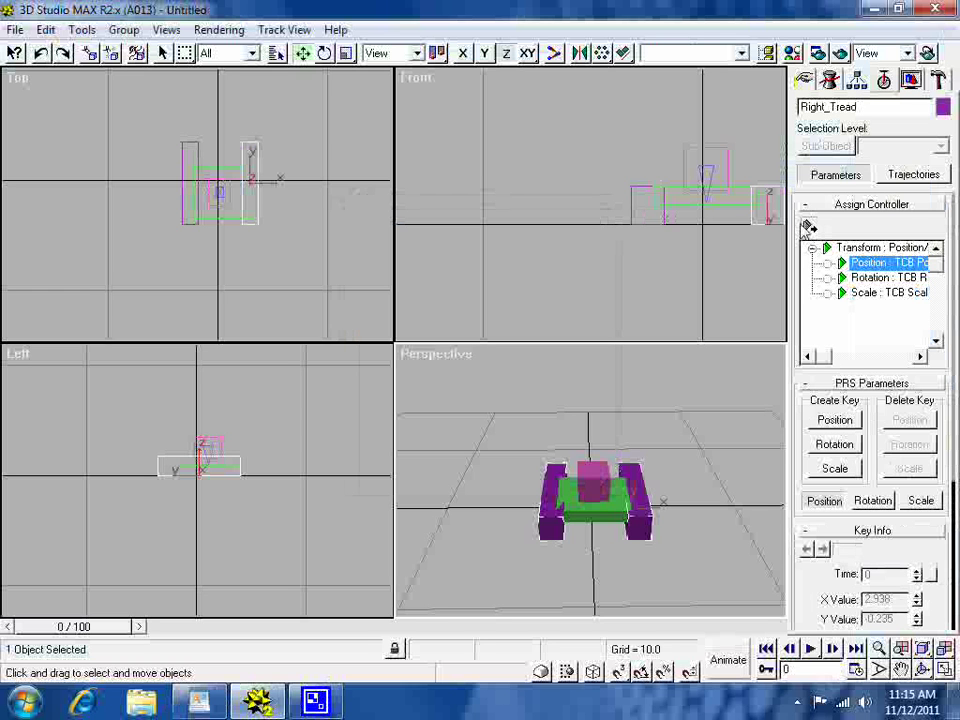
{"action": "left_click", "coordinate": [893, 293]}
{"action": "left_click", "coordinate": [809, 227]}
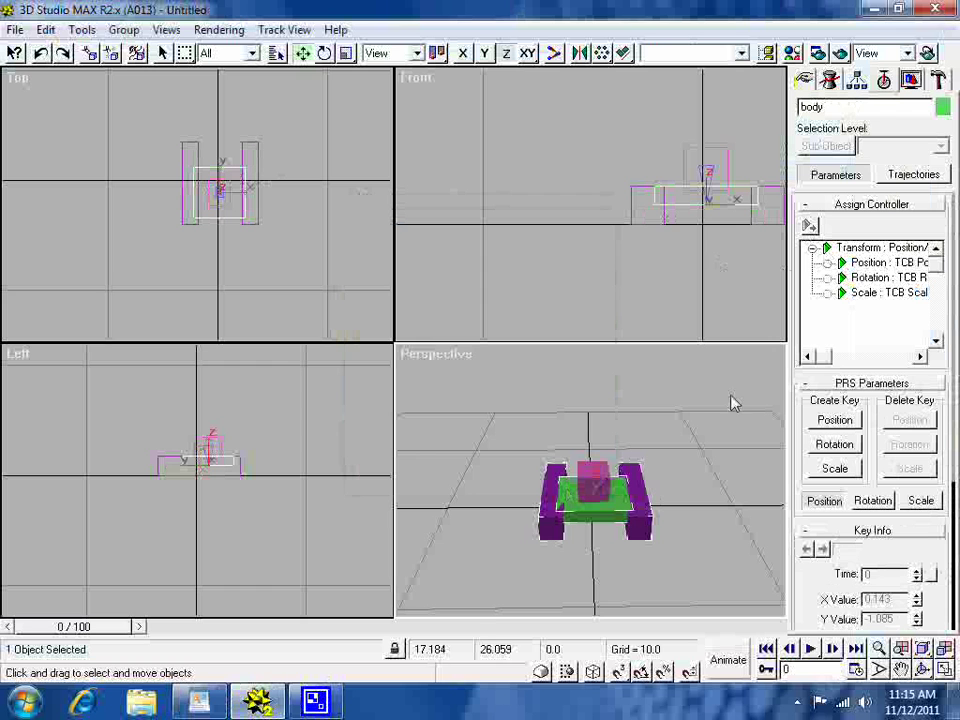
Assign Bezier Position and Bezier Scale controllers to the green body box.
{"action": "left_click", "coordinate": [866, 262]}
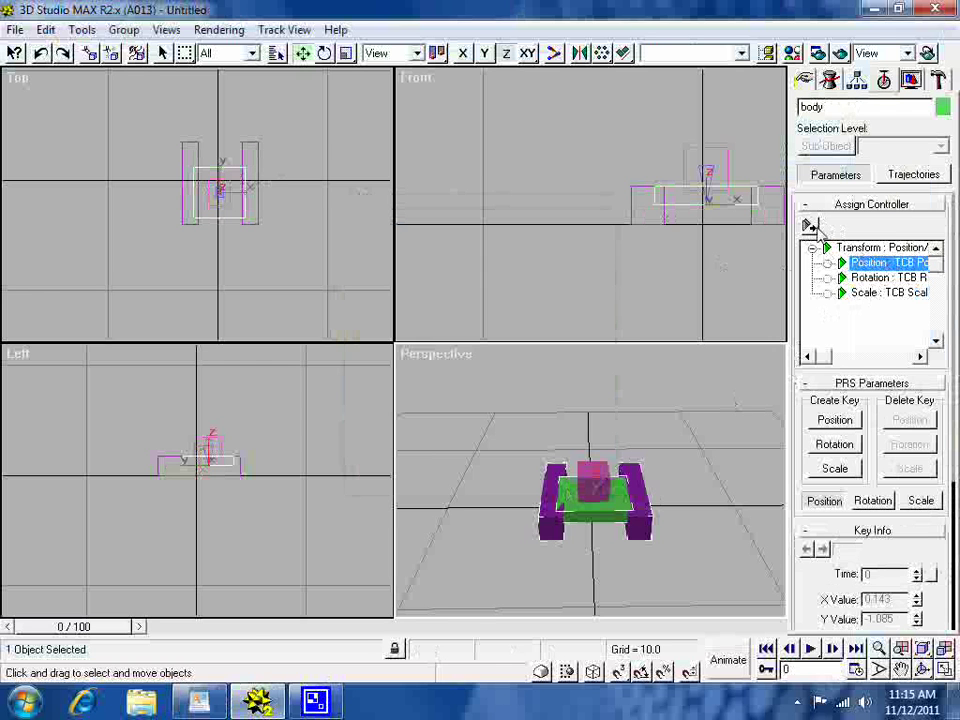
{"action": "left_click", "coordinate": [810, 226]}
{"action": "left_click", "coordinate": [400, 268]}
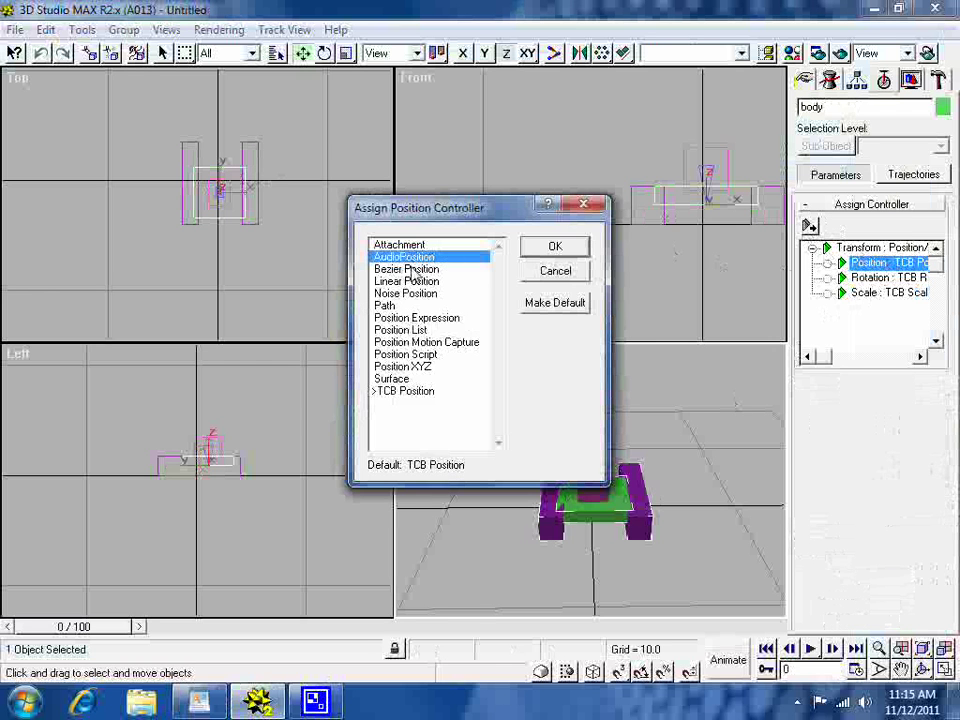
{"action": "left_click", "coordinate": [552, 250]}
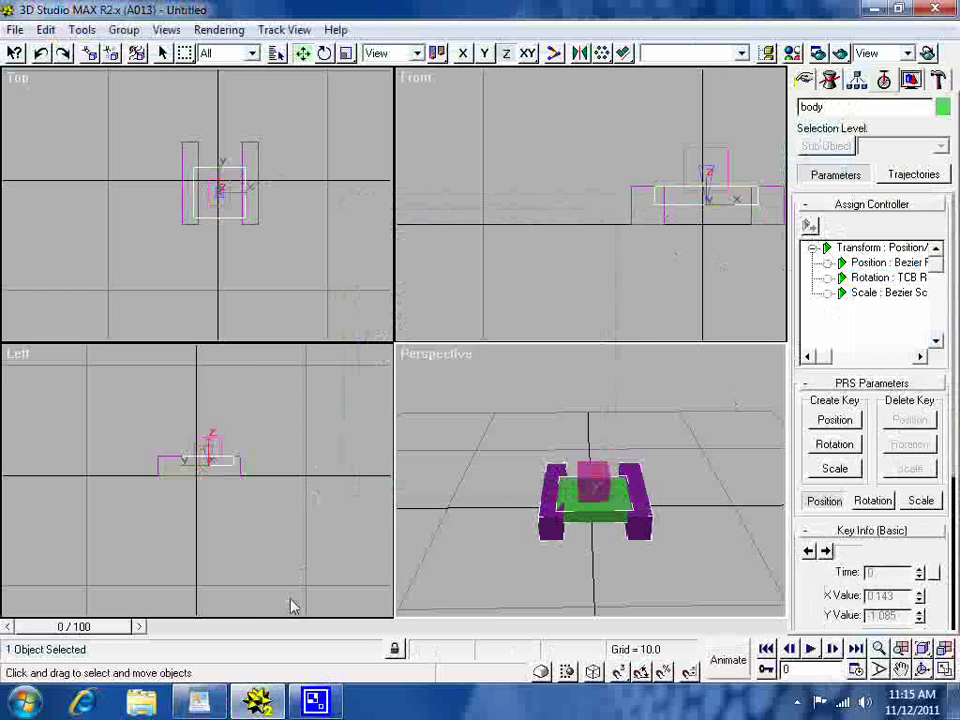
Select the cockpit by name and assign it a Bezier Position controller.
{"action": "left_click", "coordinate": [258, 705]}
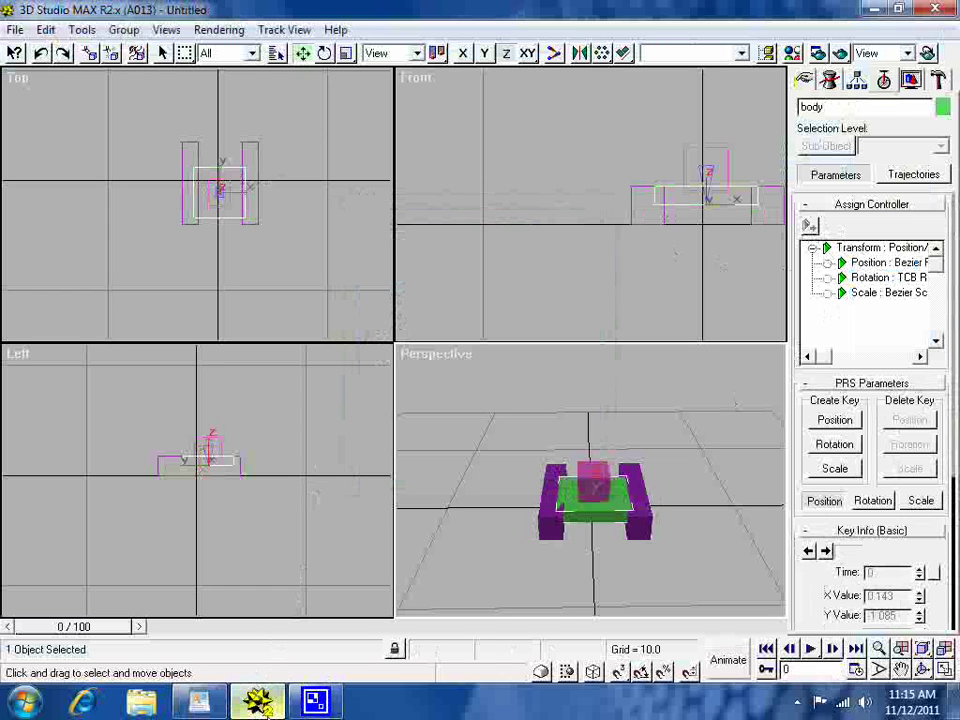
{"action": "left_click", "coordinate": [185, 53]}
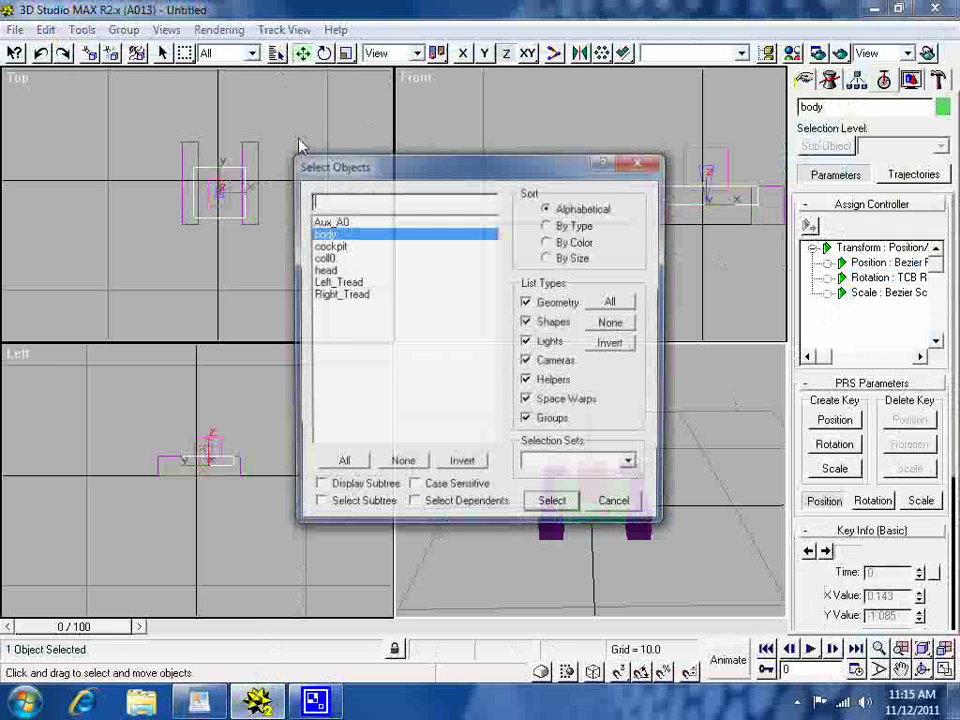
{"action": "left_click", "coordinate": [360, 245]}
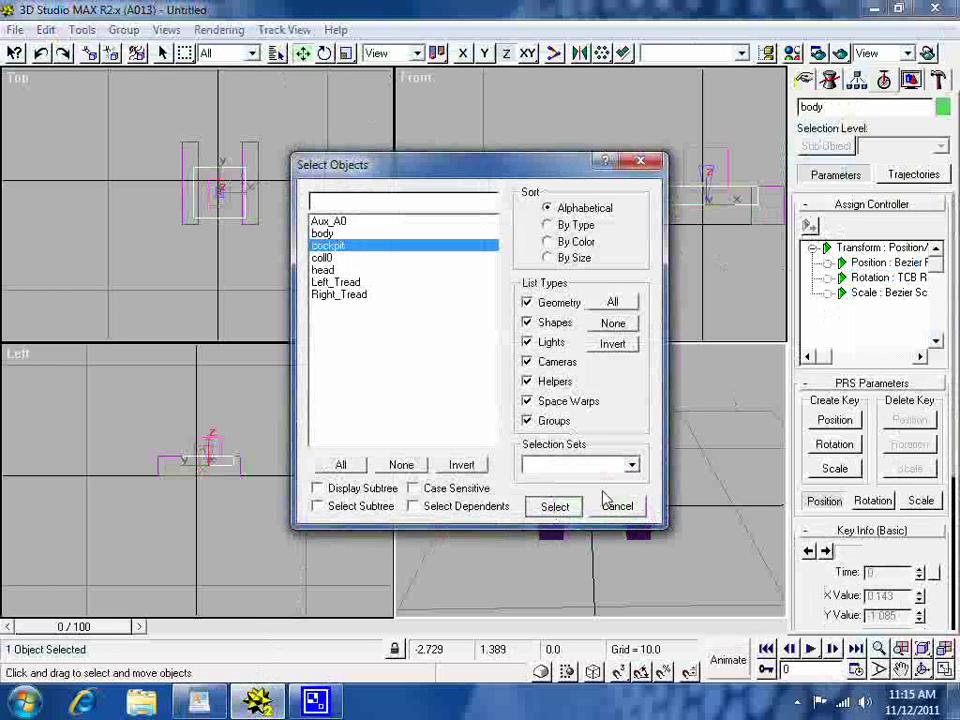
{"action": "left_click", "coordinate": [554, 506]}
{"action": "left_click", "coordinate": [887, 262]}
{"action": "left_click", "coordinate": [810, 226]}
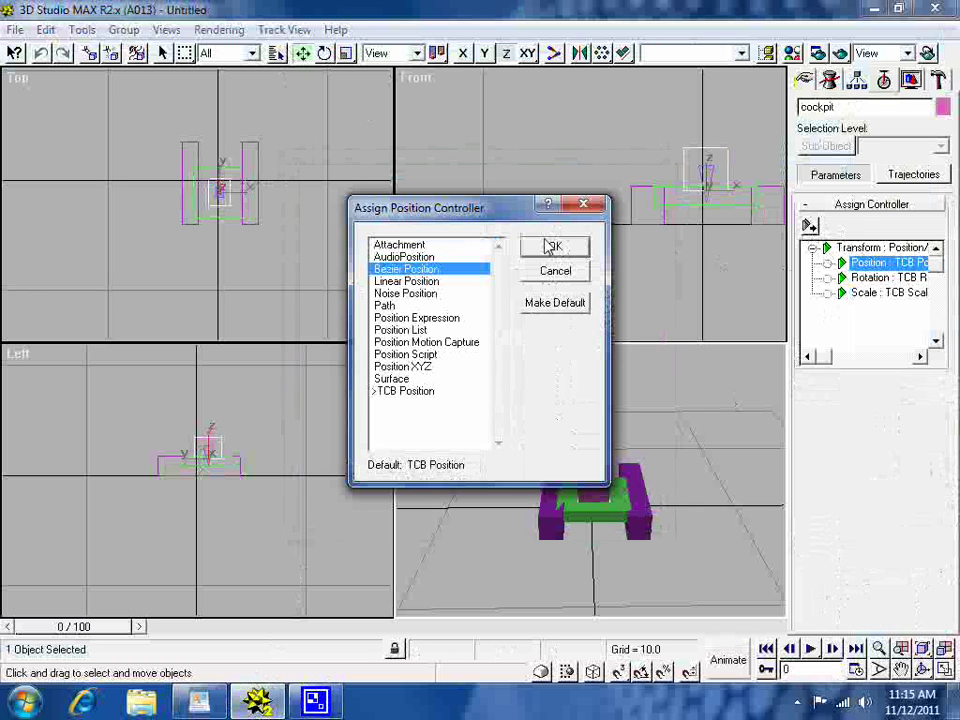
{"action": "left_click", "coordinate": [553, 246]}
Assign a Linear Rotation controller and a Bezier Scale controller to the cockpit.
{"action": "left_click", "coordinate": [887, 277]}
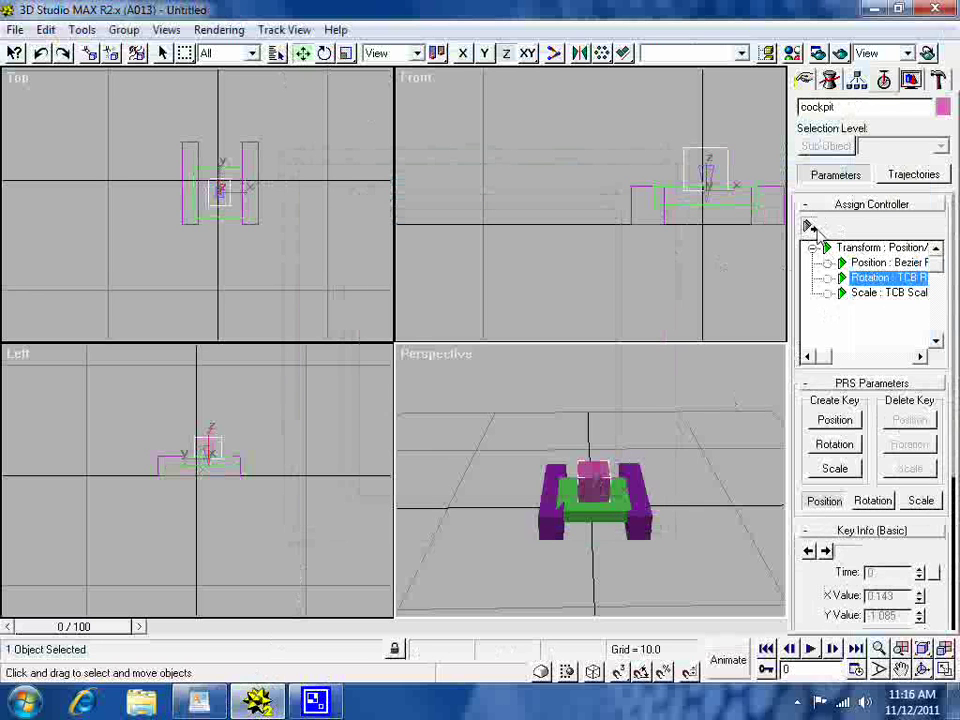
{"action": "left_click", "coordinate": [810, 226]}
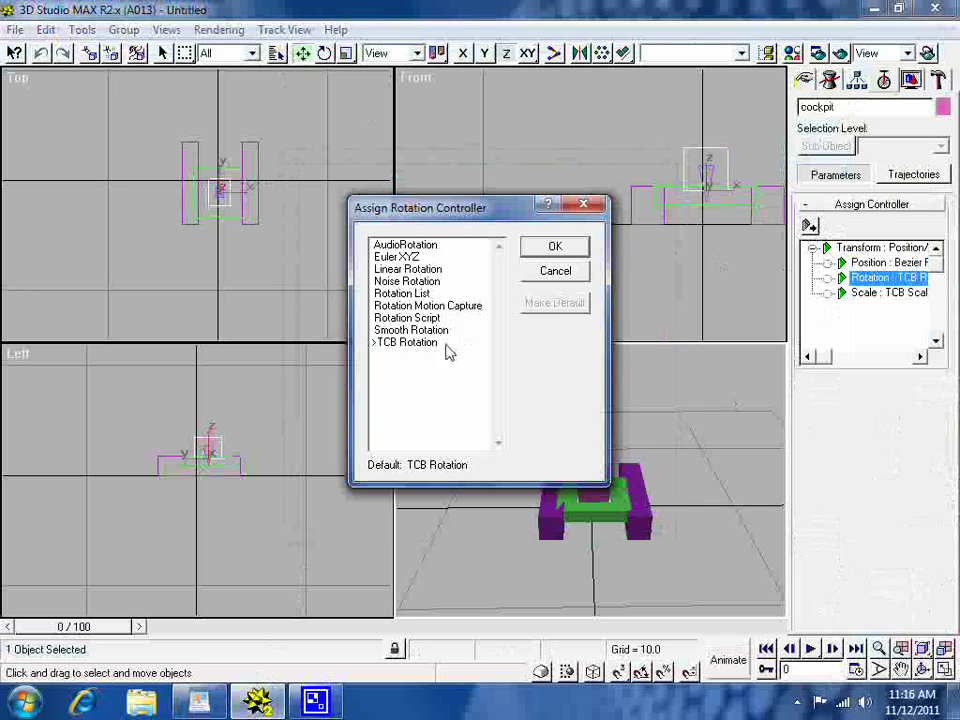
{"action": "left_click", "coordinate": [405, 270]}
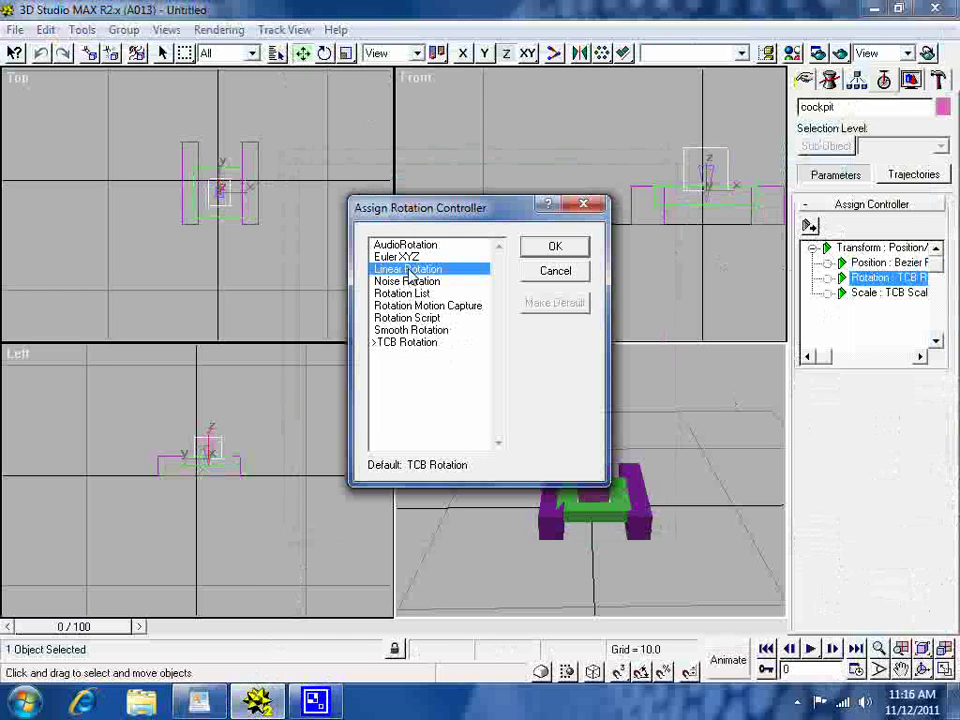
{"action": "left_click", "coordinate": [553, 248]}
{"action": "left_click", "coordinate": [888, 293]}
{"action": "left_click", "coordinate": [810, 226]}
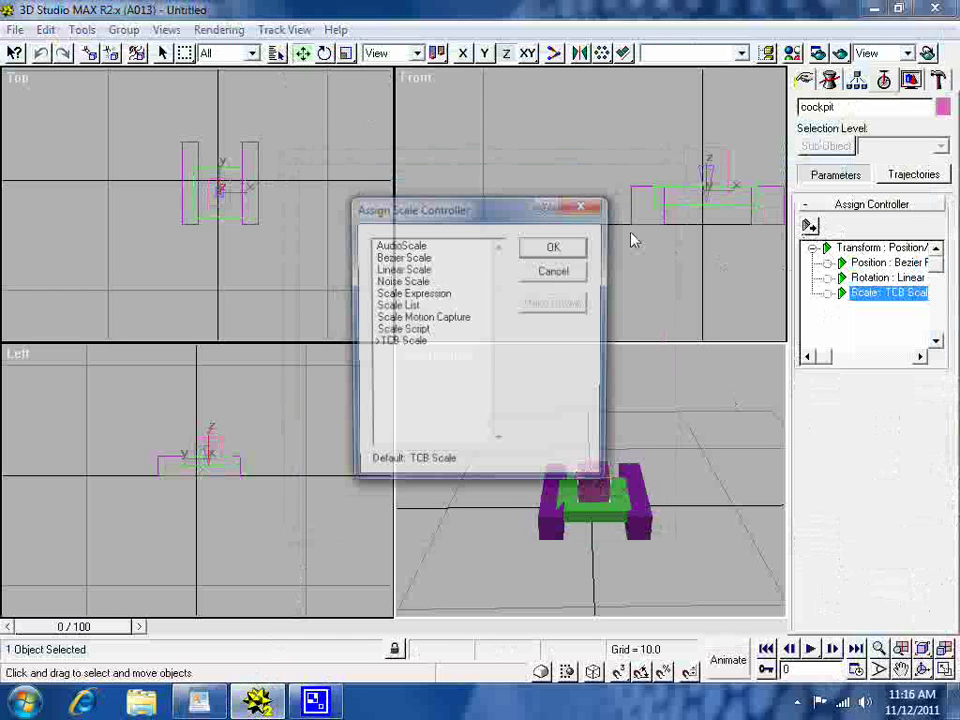
{"action": "left_click", "coordinate": [405, 257]}
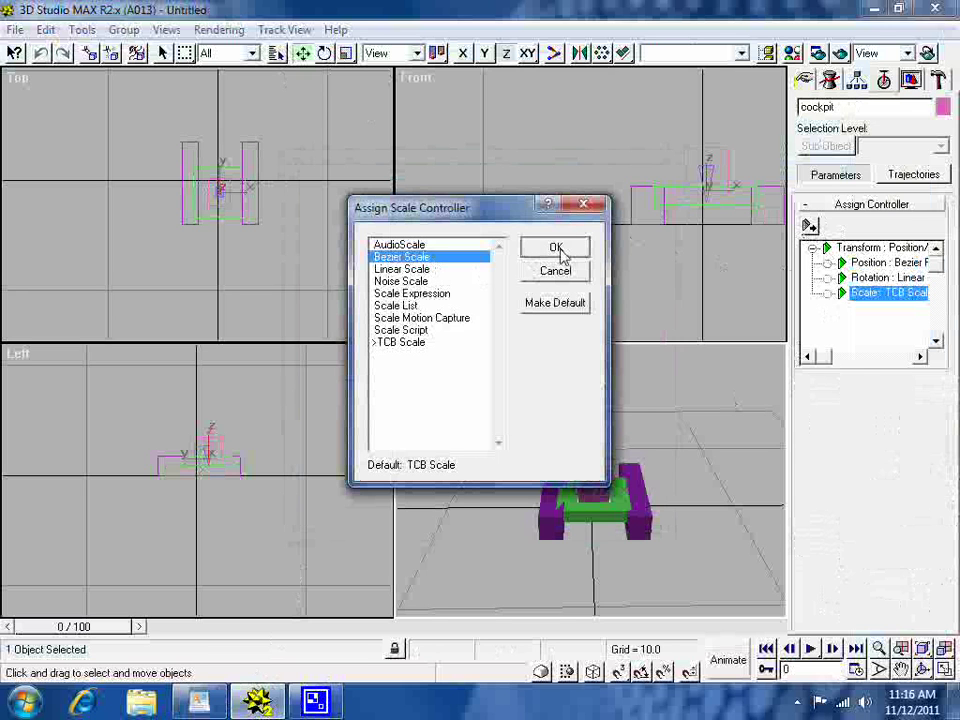
{"action": "left_click", "coordinate": [556, 249]}
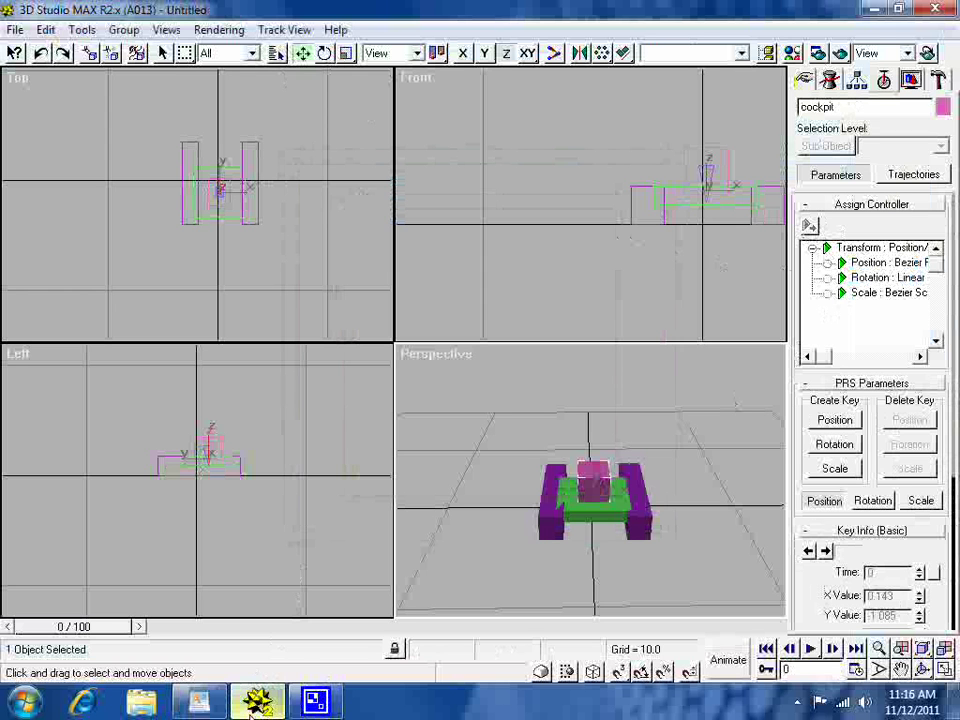
Check the DTS CREATING notes, and assign Linear Position, Linear Rotation and Linear Scale controllers to the coll0 pyramid.
{"action": "left_click", "coordinate": [257, 704]}
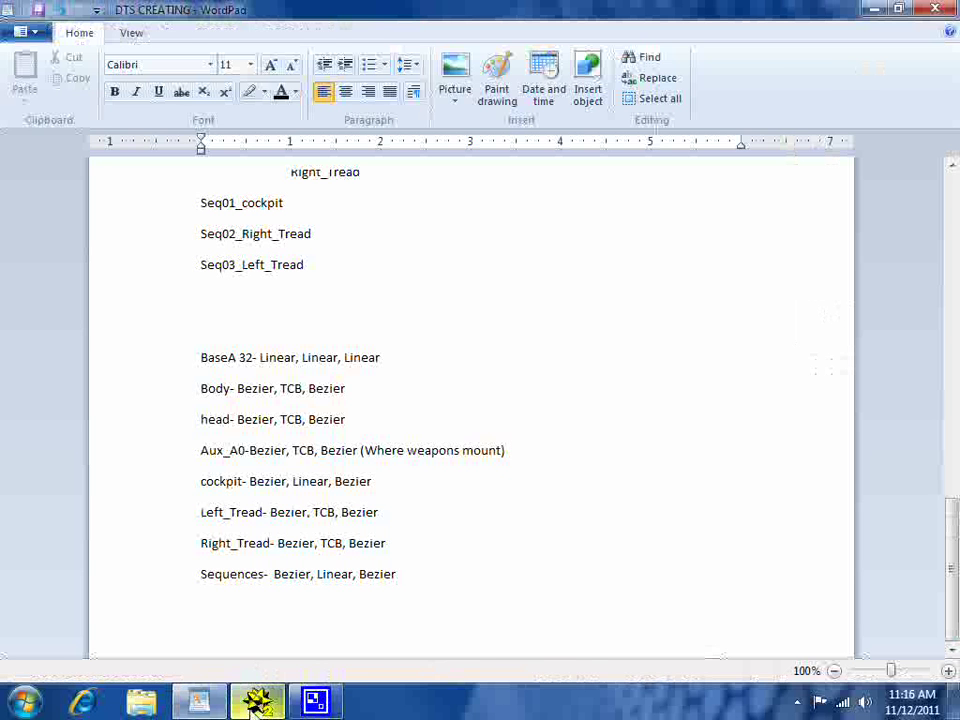
{"action": "left_click", "coordinate": [258, 703]}
{"action": "left_click", "coordinate": [862, 277]}
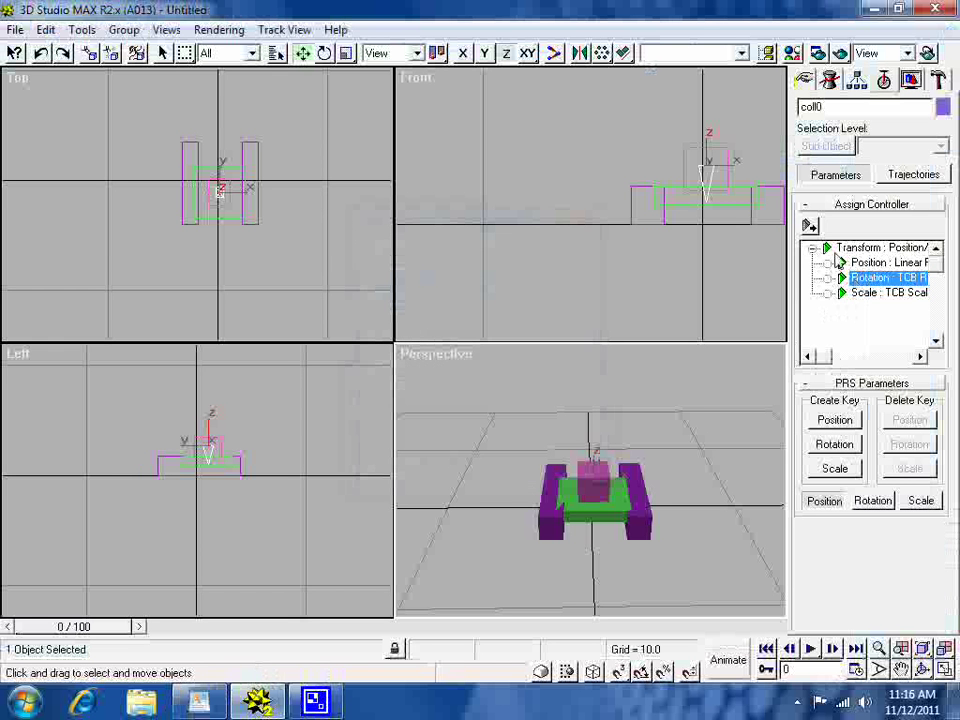
{"action": "left_click", "coordinate": [810, 226]}
{"action": "left_click", "coordinate": [446, 272]}
{"action": "double_click", "coordinate": [446, 272]}
{"action": "left_click", "coordinate": [900, 293]}
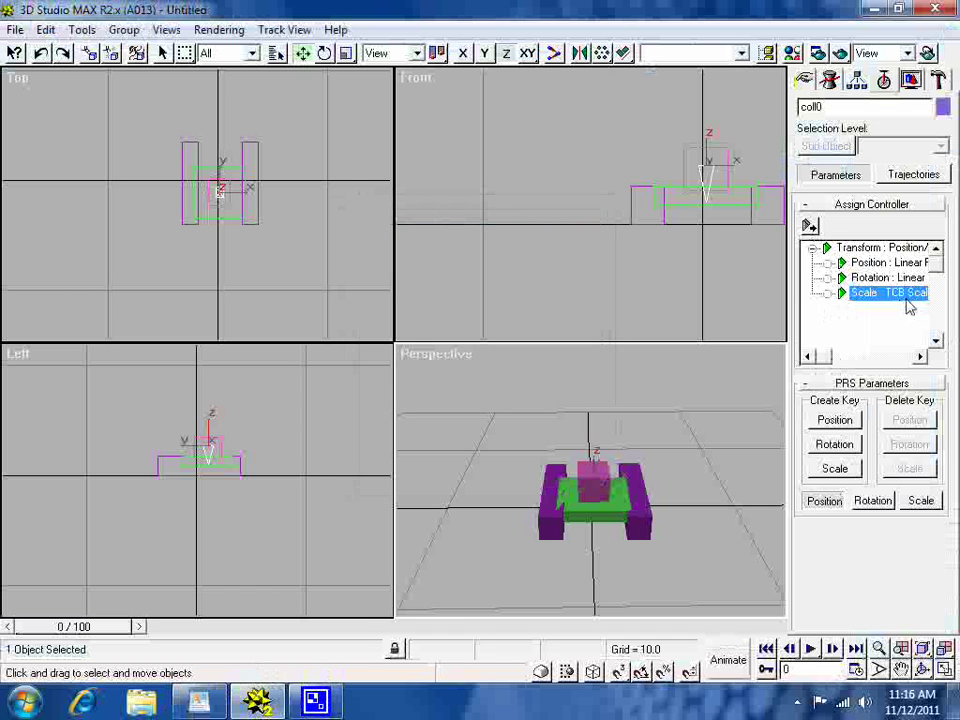
{"action": "left_click", "coordinate": [808, 227]}
{"action": "double_click", "coordinate": [446, 272]}
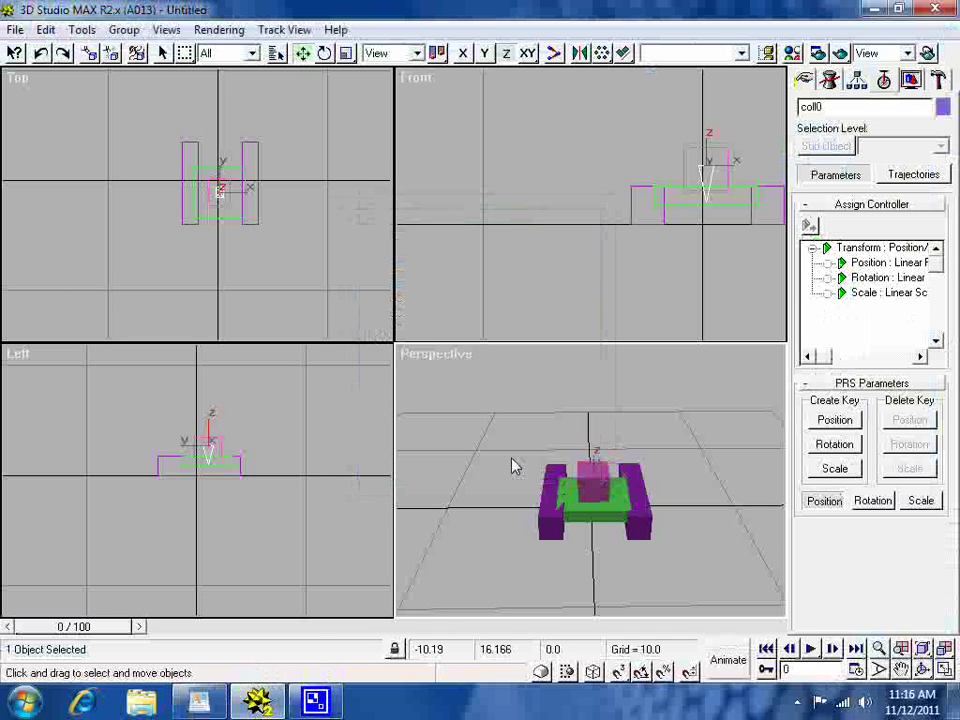
Switch to the DTS CREATING document in WordPad, highlight the Sequences controller line, and return to the model.
{"action": "left_click", "coordinate": [196, 705]}
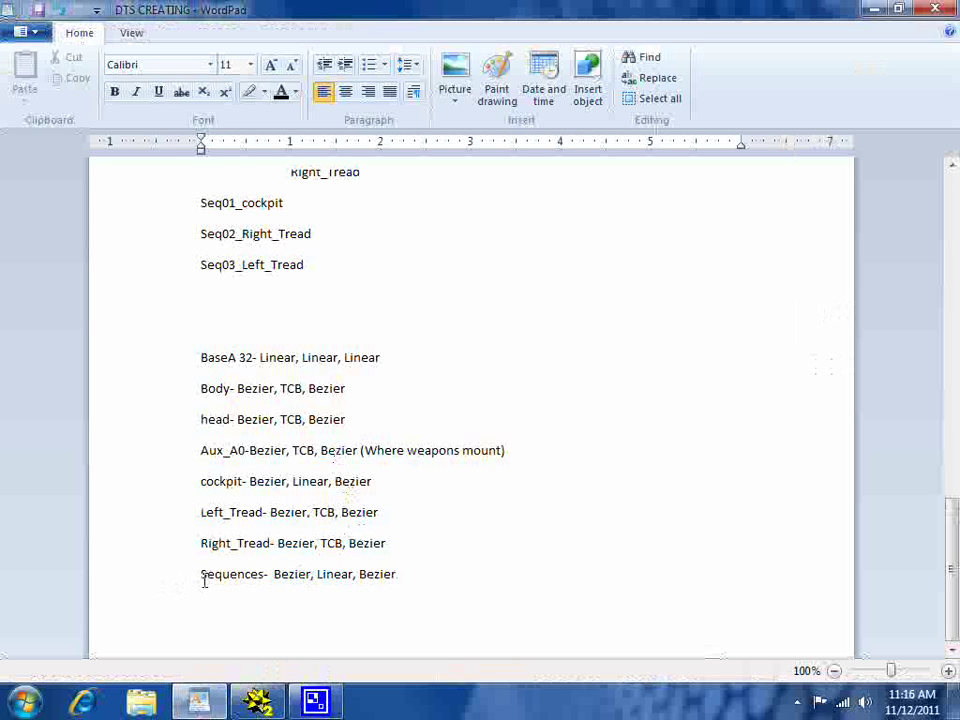
{"action": "left_click_drag", "start_coordinate": [200, 575], "coordinate": [393, 565]}
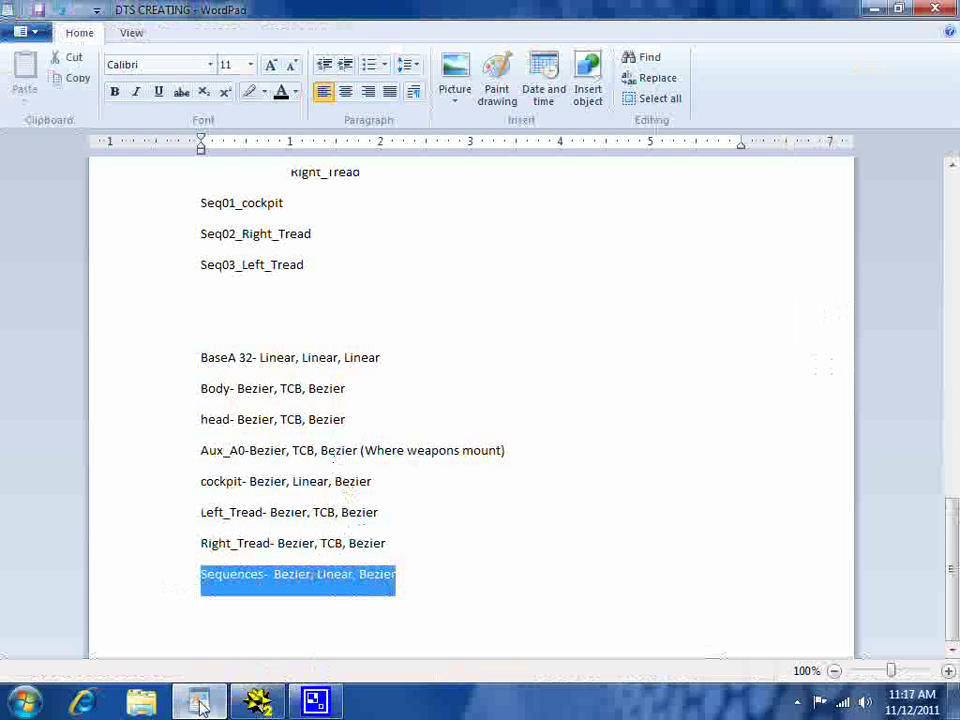
{"action": "left_click", "coordinate": [257, 703]}
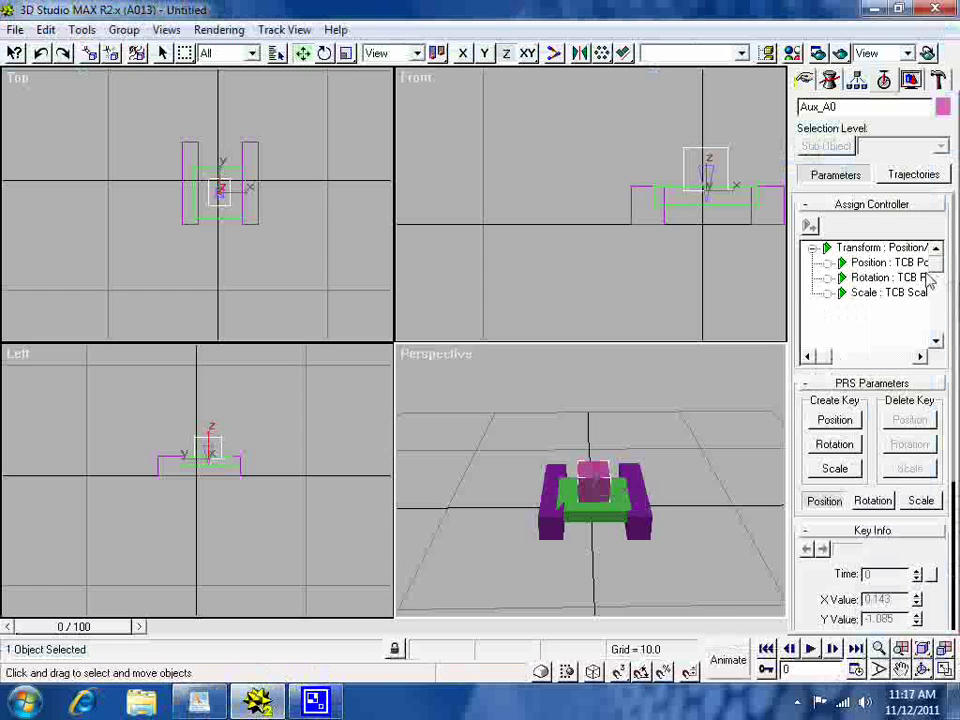
Assign Bezier Position and Bezier Scale controllers to Aux_A0.
{"action": "left_click", "coordinate": [888, 262]}
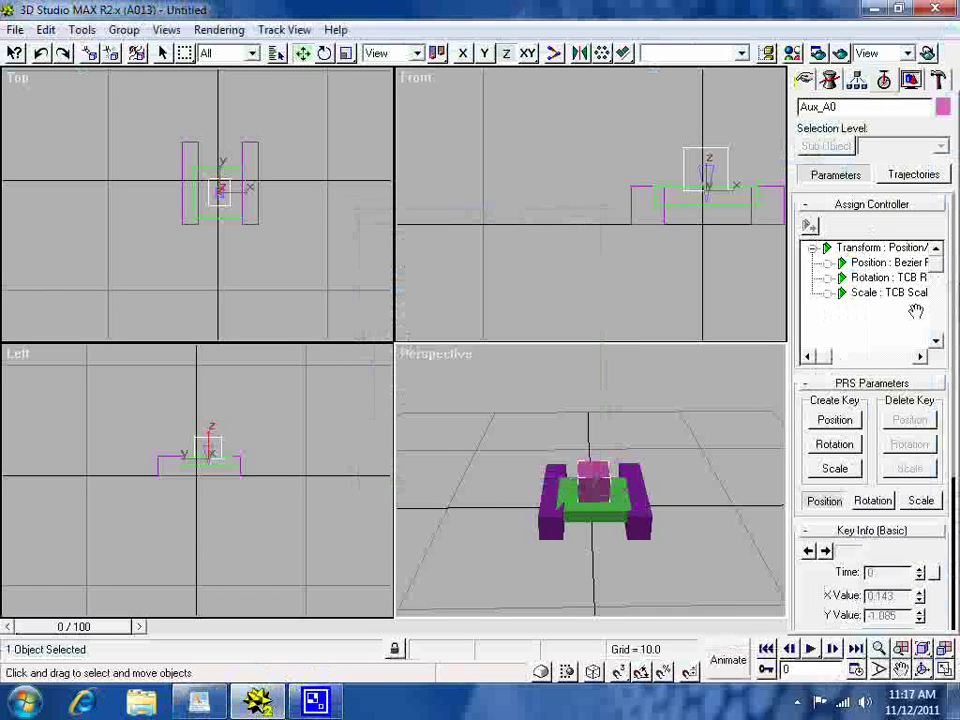
{"action": "left_click", "coordinate": [904, 293]}
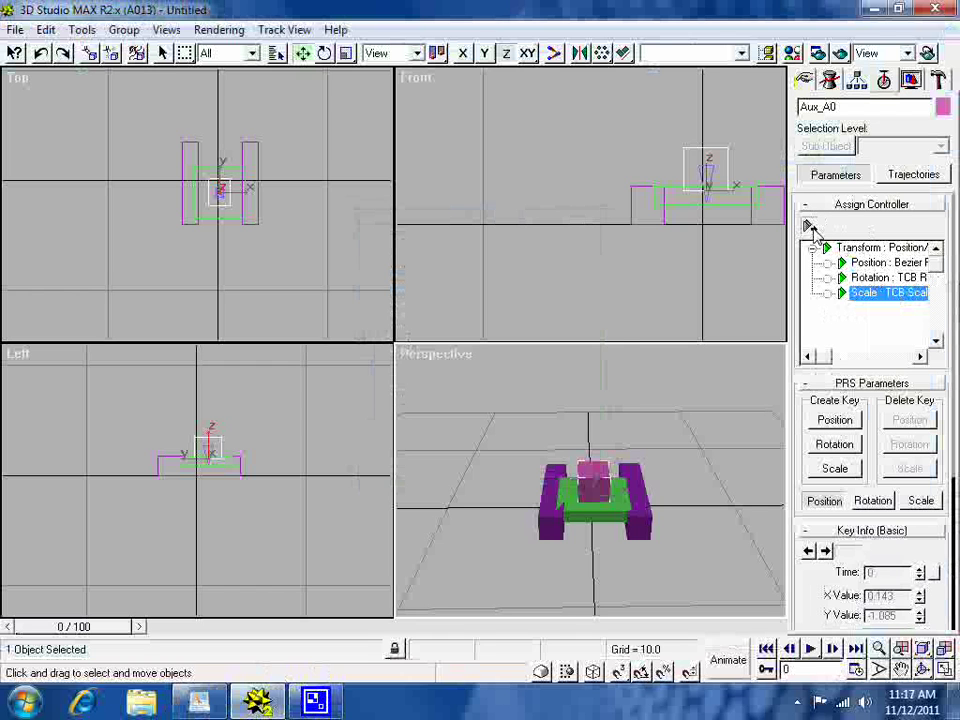
{"action": "left_click", "coordinate": [810, 227]}
{"action": "left_click", "coordinate": [422, 260]}
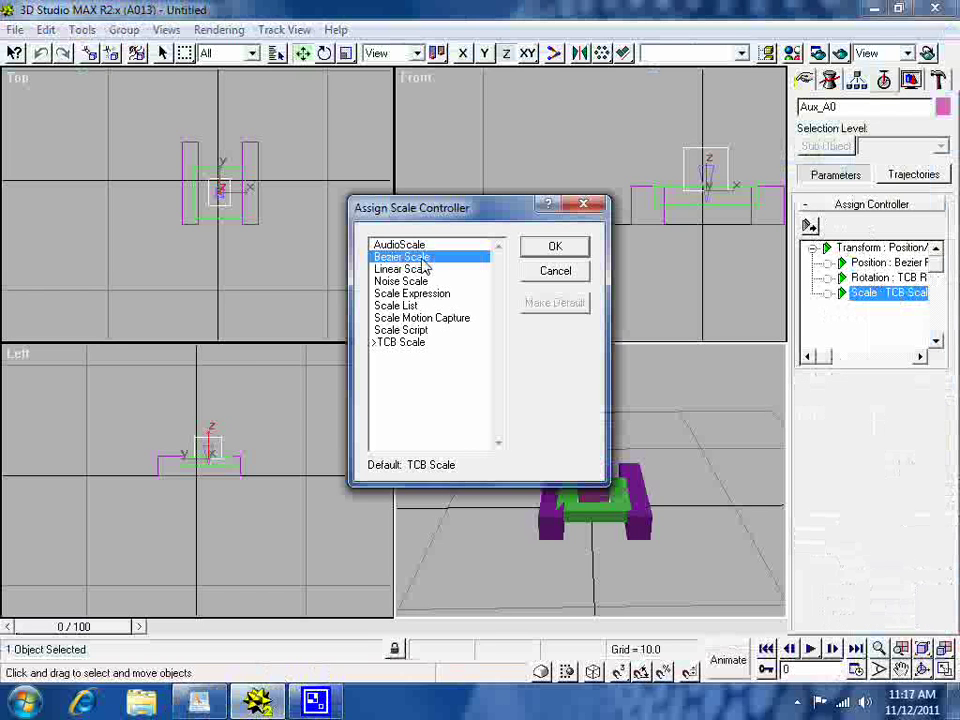
{"action": "left_click", "coordinate": [555, 246]}
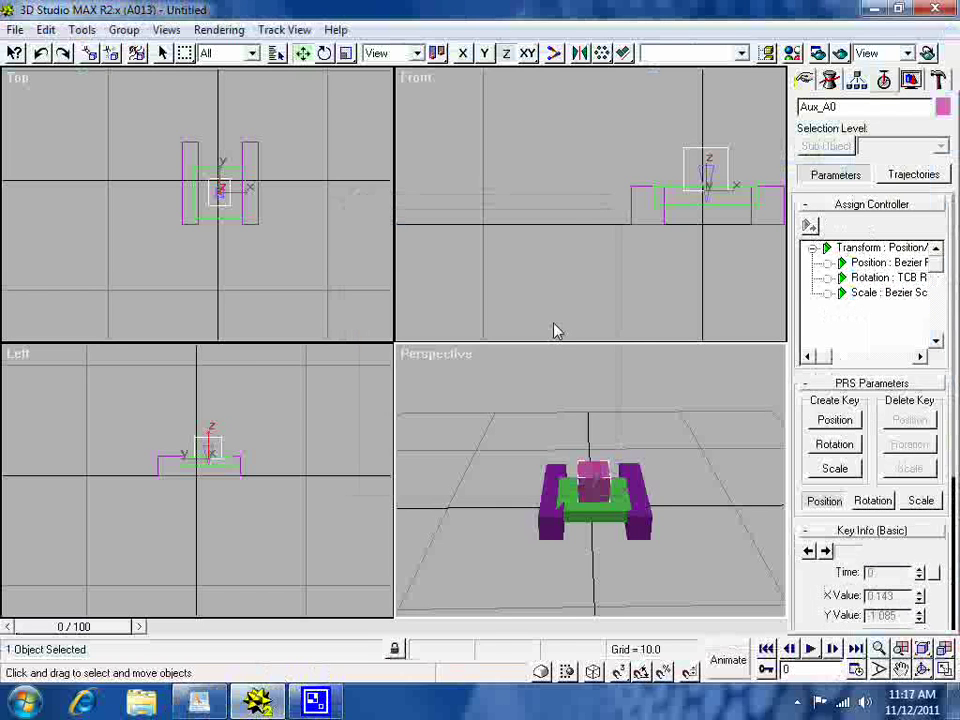
Check the cockpit's controllers, and assign Bezier Position and Bezier Scale controllers to the head.
{"action": "left_click", "coordinate": [276, 54]}
{"action": "left_click", "coordinate": [555, 507]}
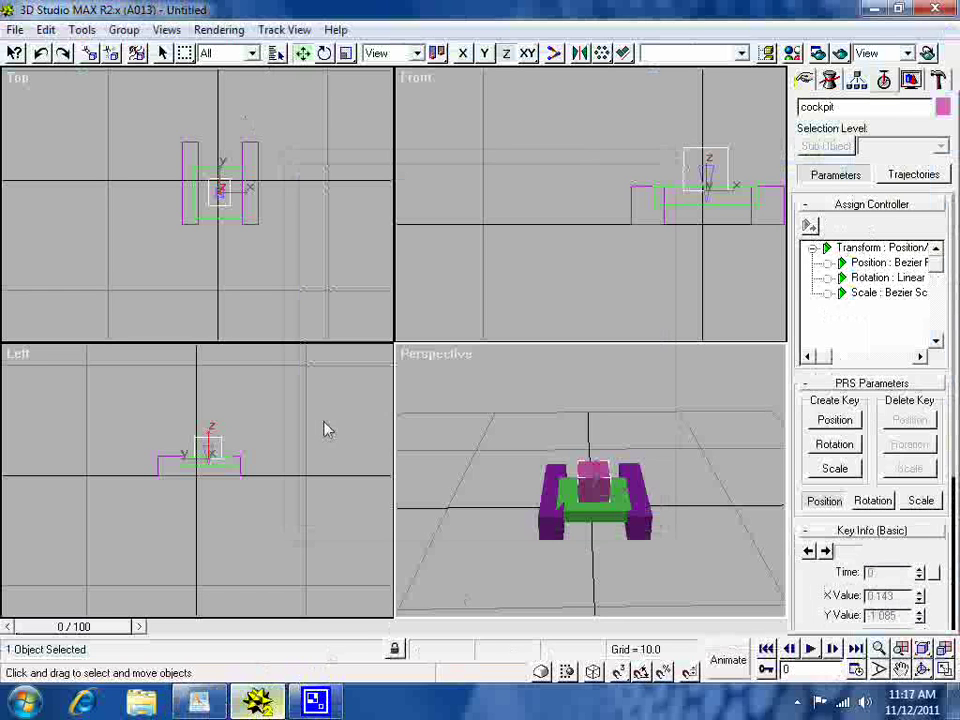
{"action": "left_click", "coordinate": [277, 54]}
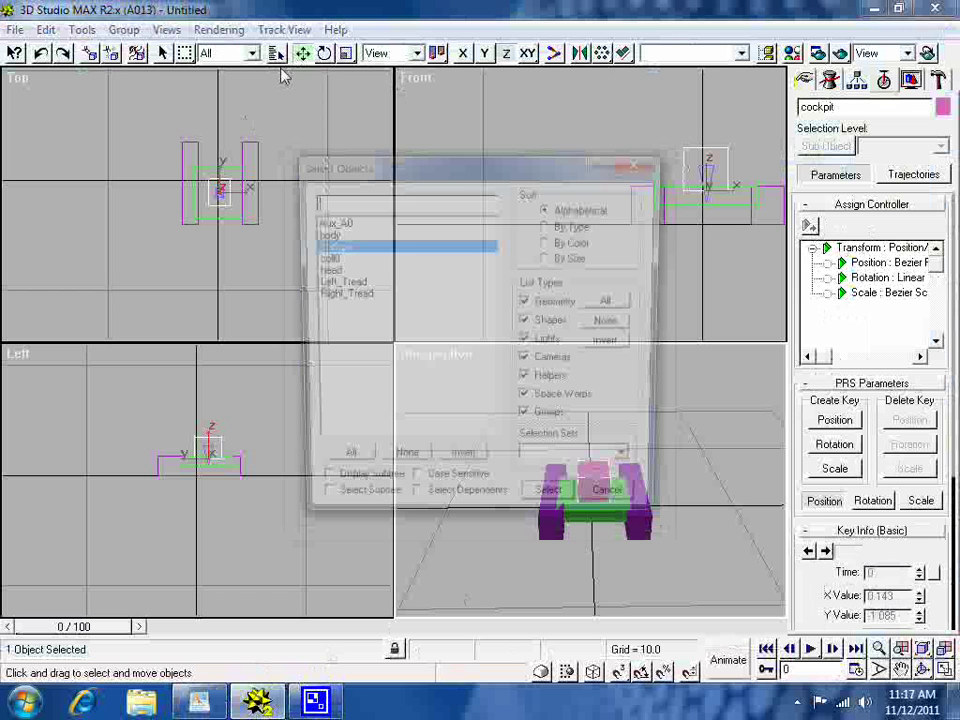
{"action": "left_click", "coordinate": [340, 270]}
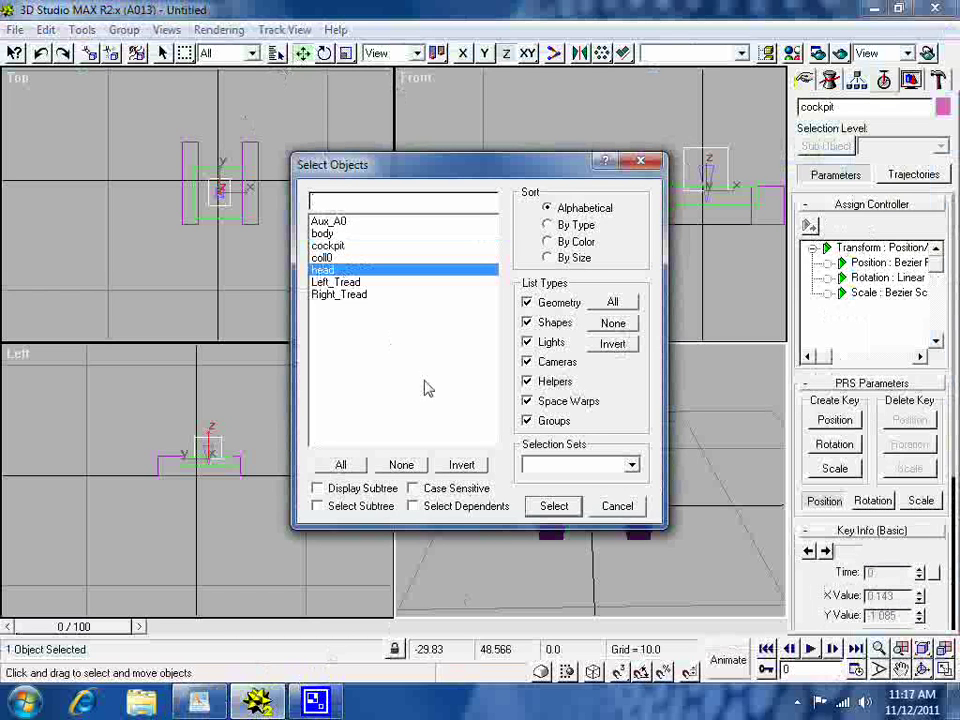
{"action": "left_click", "coordinate": [552, 507]}
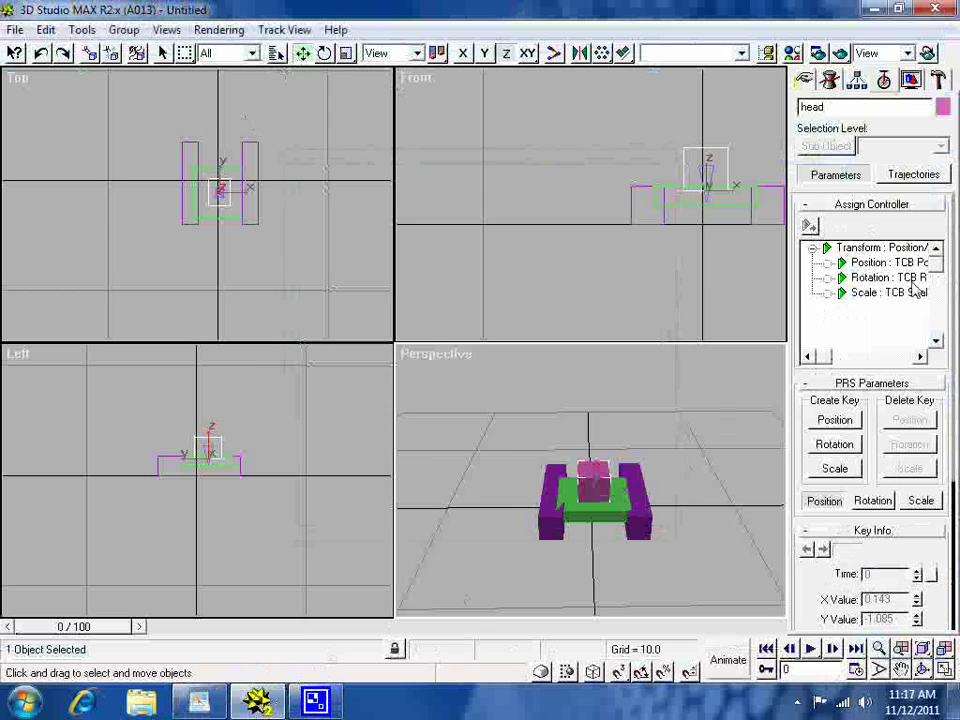
{"action": "left_click", "coordinate": [860, 262]}
{"action": "left_click", "coordinate": [810, 226]}
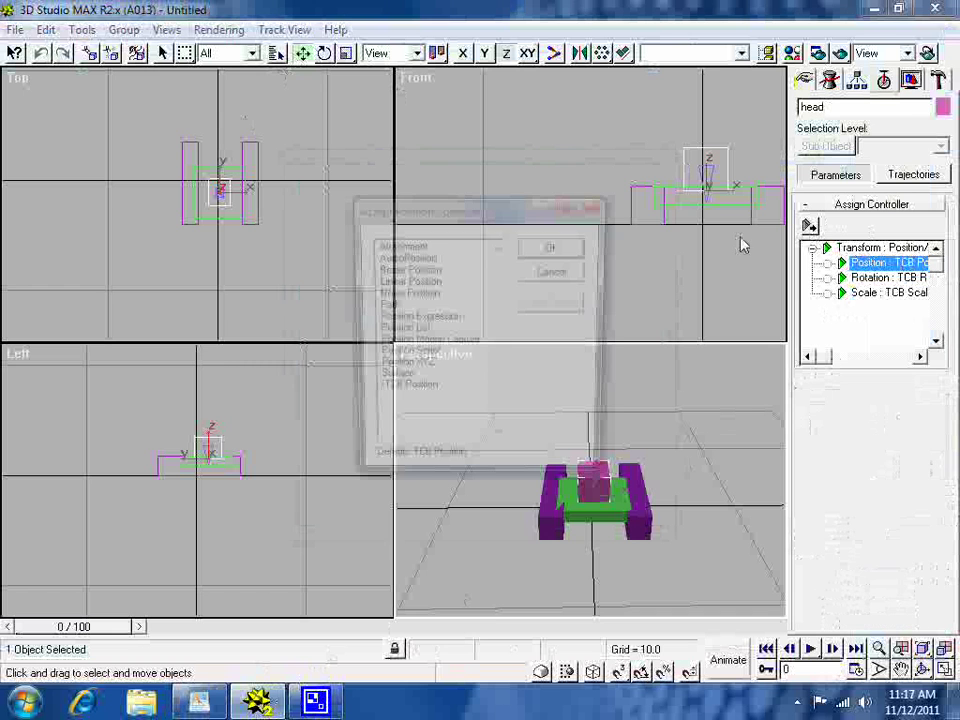
{"action": "left_click", "coordinate": [415, 270]}
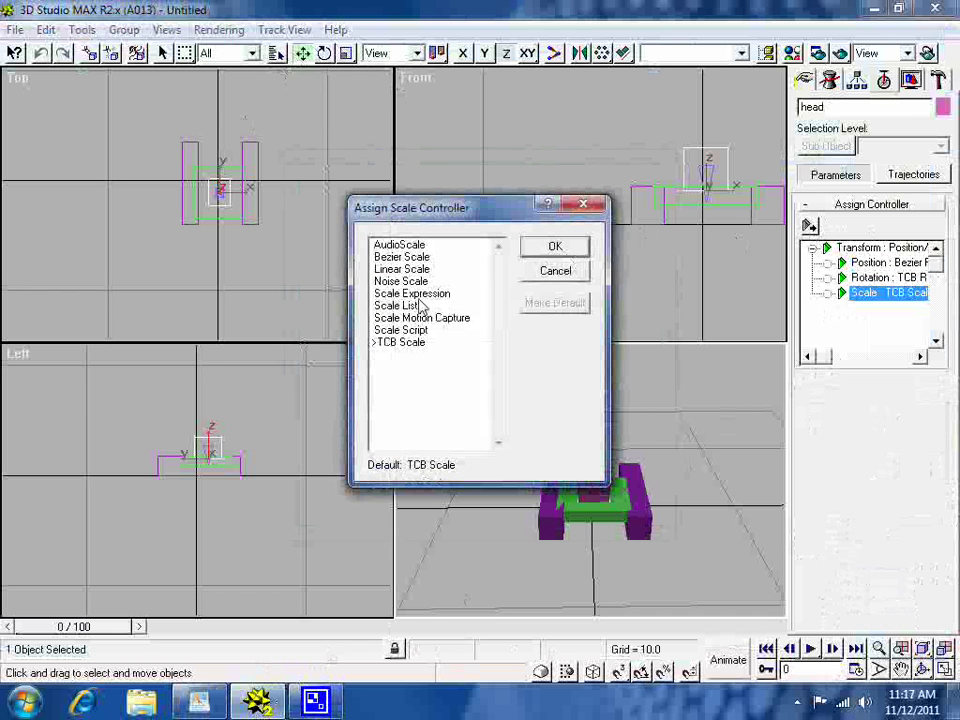
{"action": "left_click", "coordinate": [427, 270]}
{"action": "left_click", "coordinate": [427, 262]}
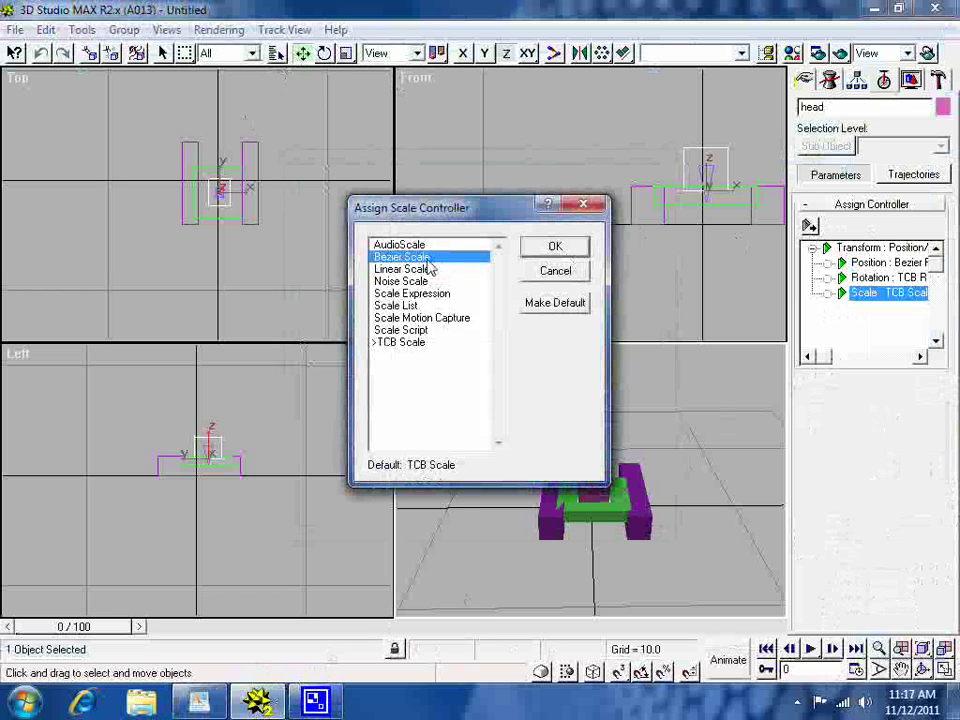
{"action": "left_click", "coordinate": [555, 246]}
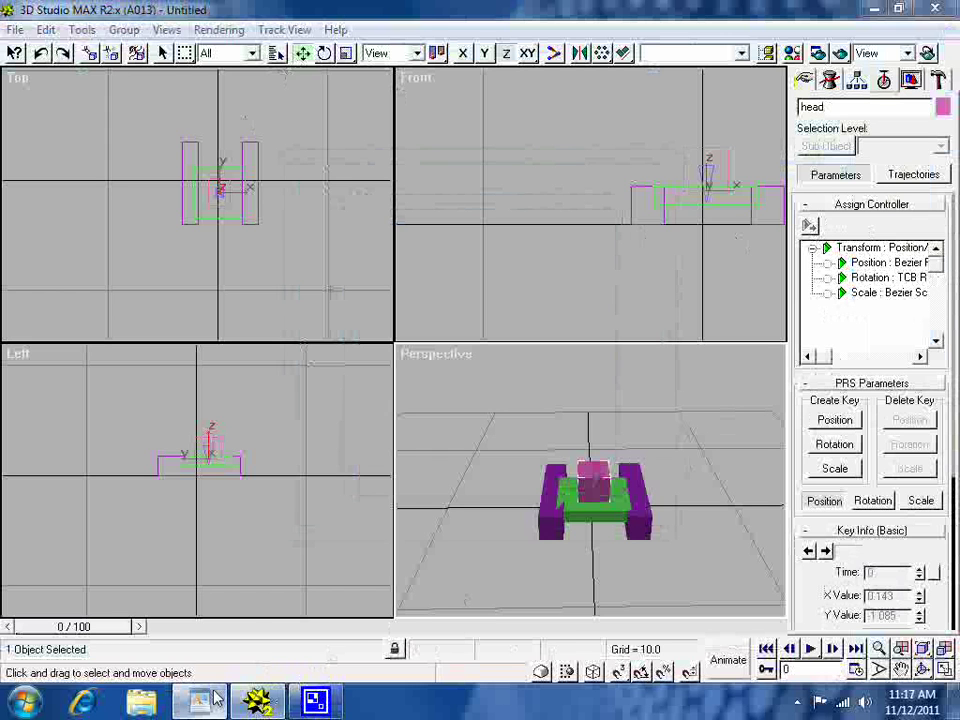
Read the controller list in the DTS CREATING document in WordPad, and return to the 3D Studio MAX scene.
{"action": "left_click", "coordinate": [205, 702]}
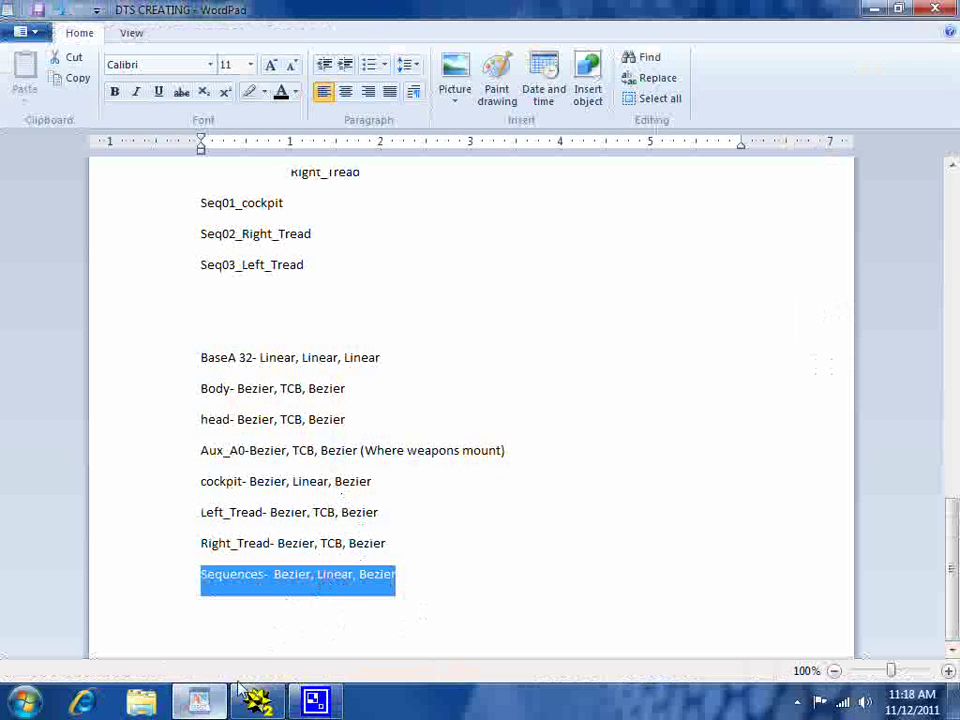
{"action": "mouse_move", "coordinate": [266, 706]}
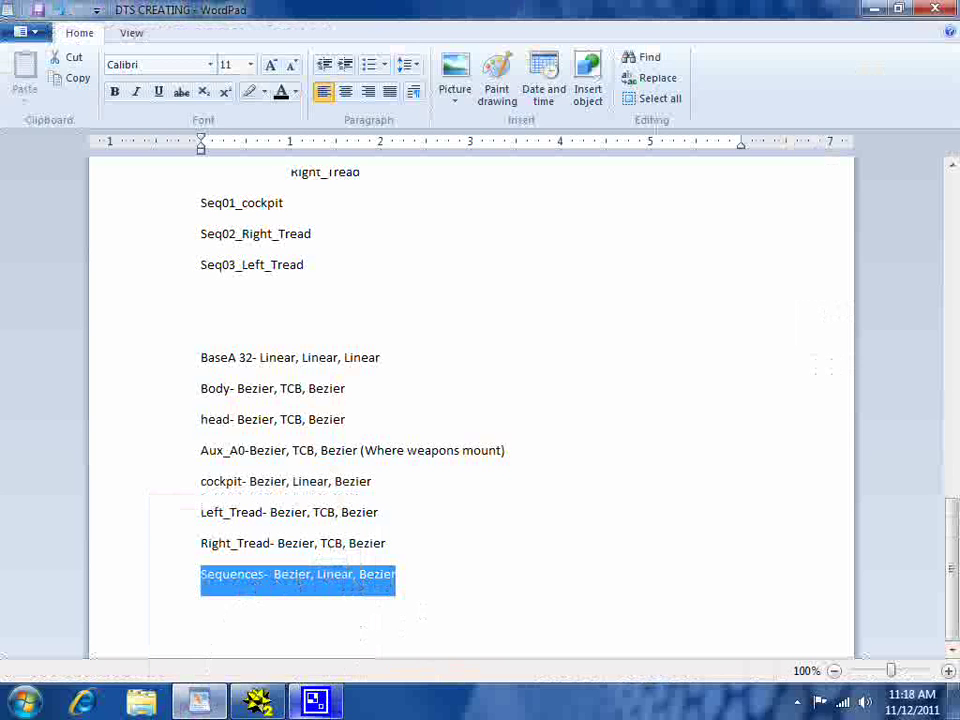
{"action": "left_click", "coordinate": [258, 703]}
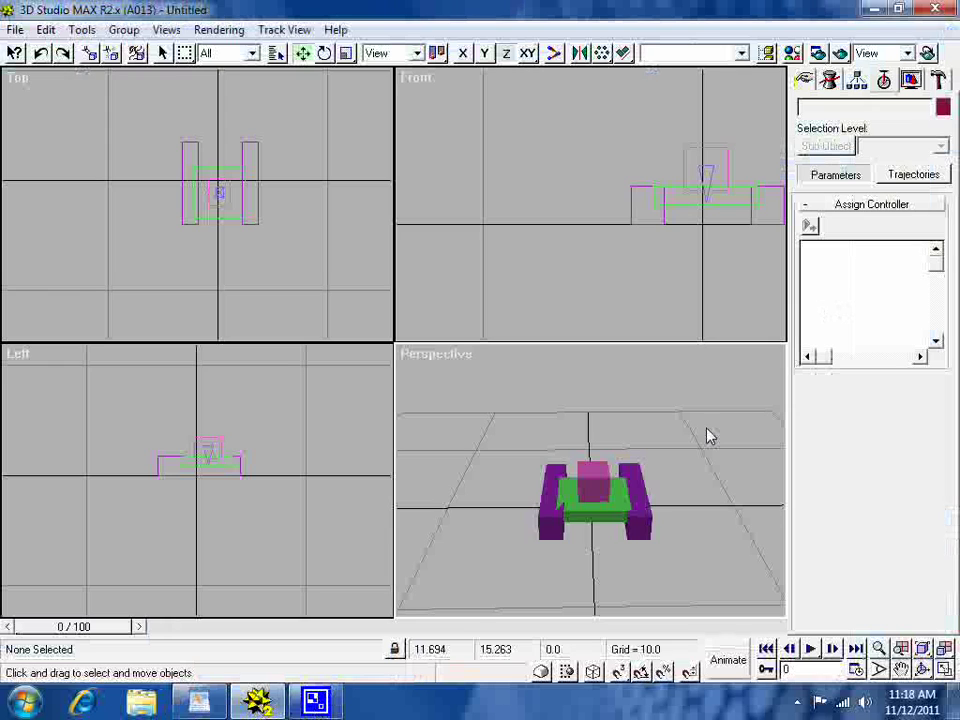
Create three General Sequence helpers in a row beside the tank in the Perspective view, and name the farthest one Seq_cockpit.
{"action": "left_click", "coordinate": [805, 80]}
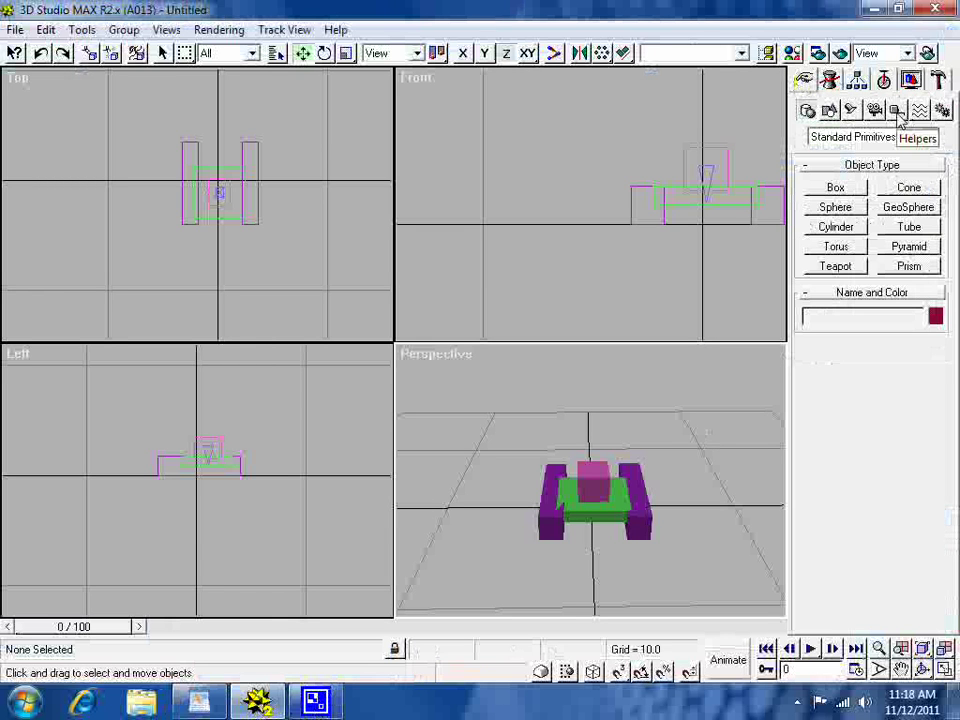
{"action": "left_click", "coordinate": [896, 111]}
{"action": "left_click", "coordinate": [904, 137]}
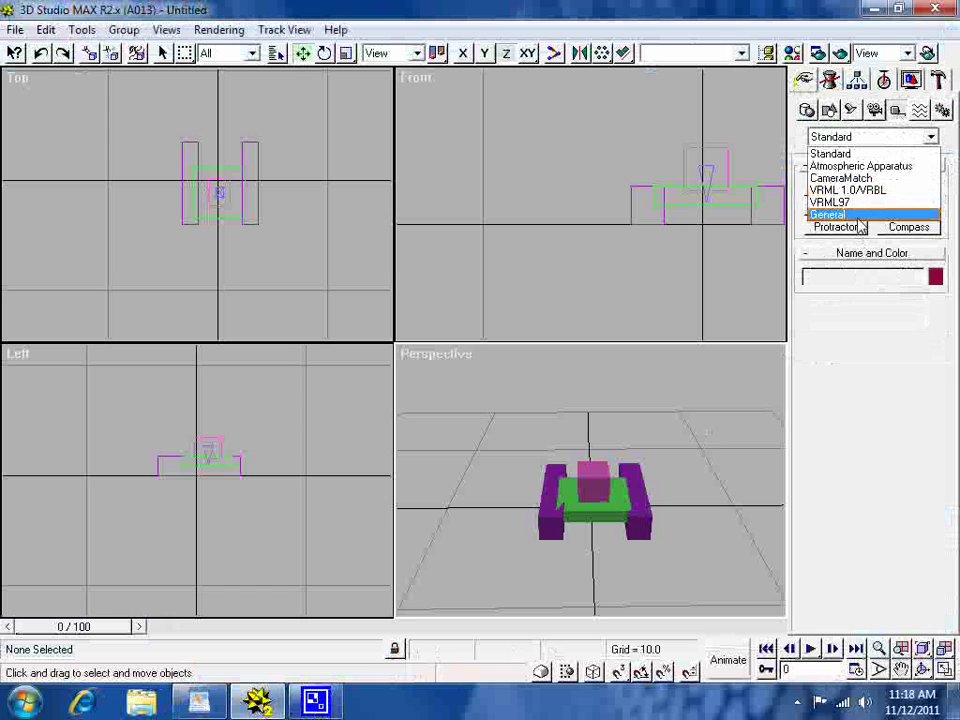
{"action": "left_click", "coordinate": [862, 215]}
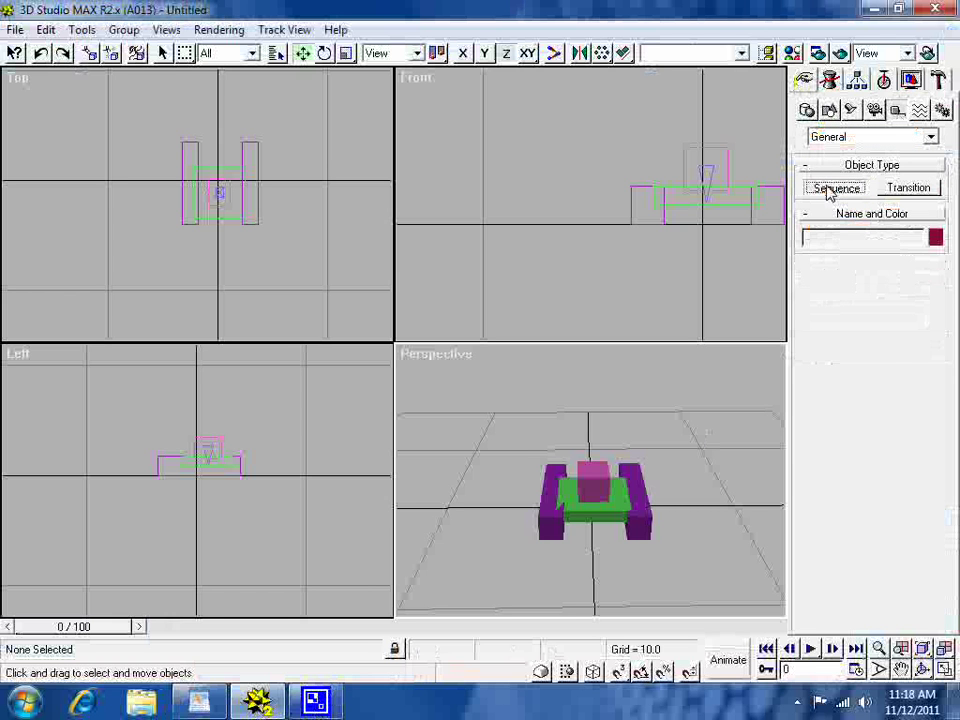
{"action": "left_click", "coordinate": [833, 188]}
{"action": "left_click", "coordinate": [688, 437]}
{"action": "left_click", "coordinate": [694, 490]}
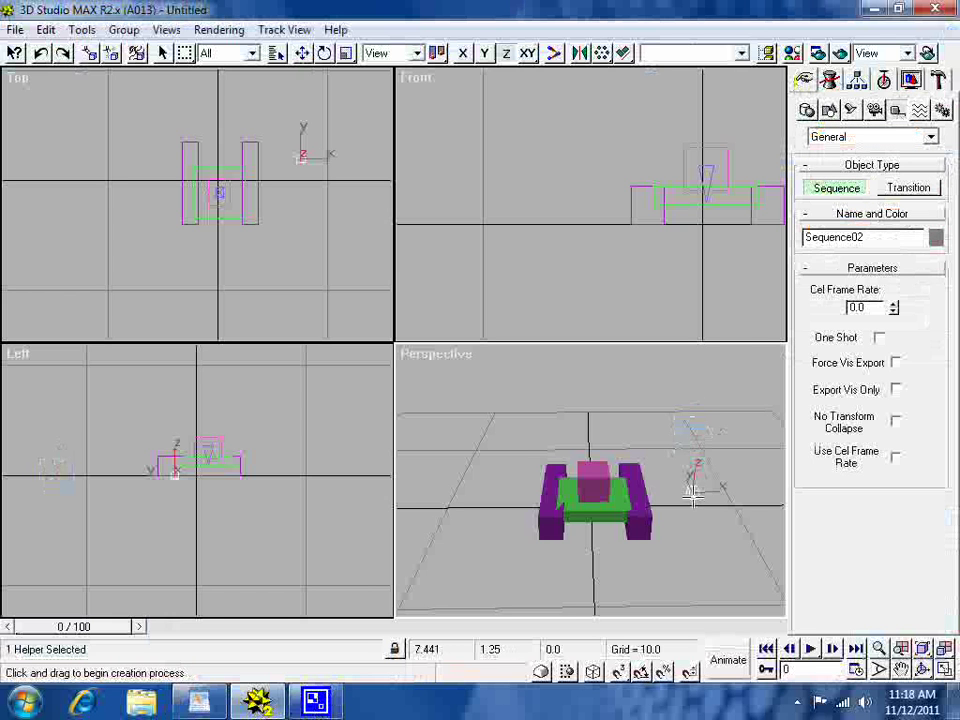
{"action": "left_click_drag", "start_coordinate": [693, 495], "coordinate": [699, 586]}
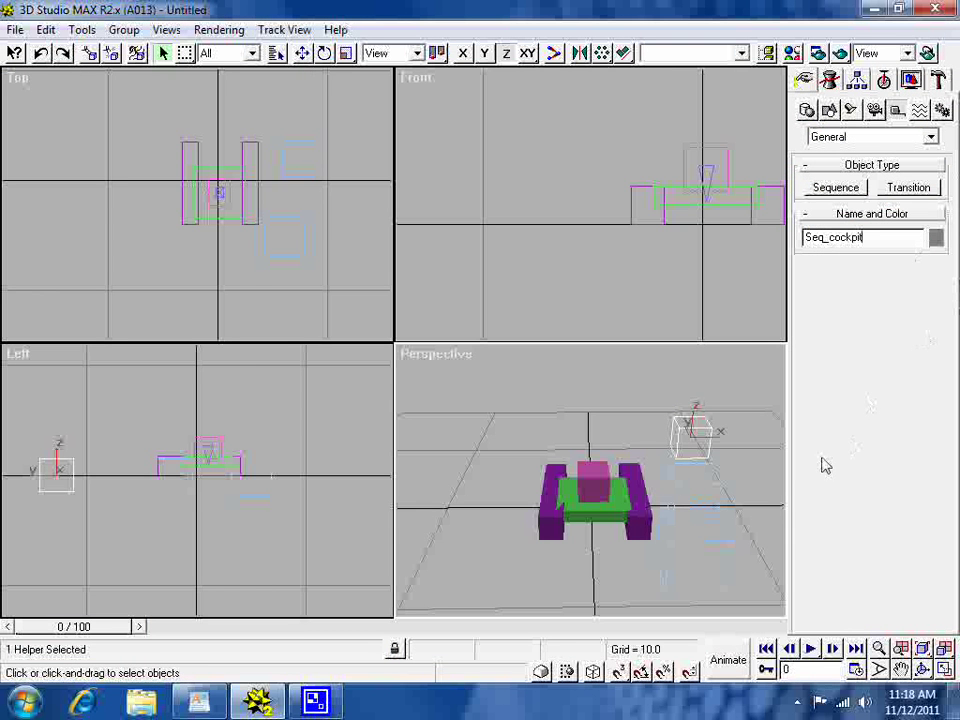
Rename the middle sequence helper Seq02_Left_Tread and the nearest one Seq03_Right_Tread.
{"action": "left_click", "coordinate": [692, 480]}
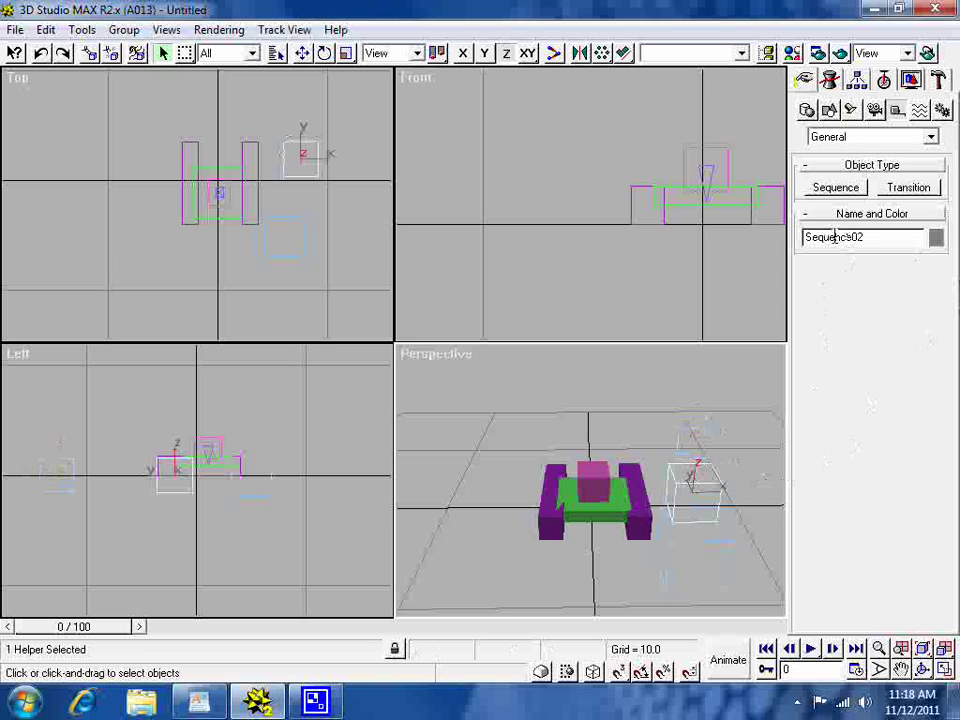
{"action": "left_click_drag", "start_coordinate": [828, 238], "coordinate": [859, 255]}
{"action": "type", "text": "02"}
{"action": "type", "text": "Left_Tread"}
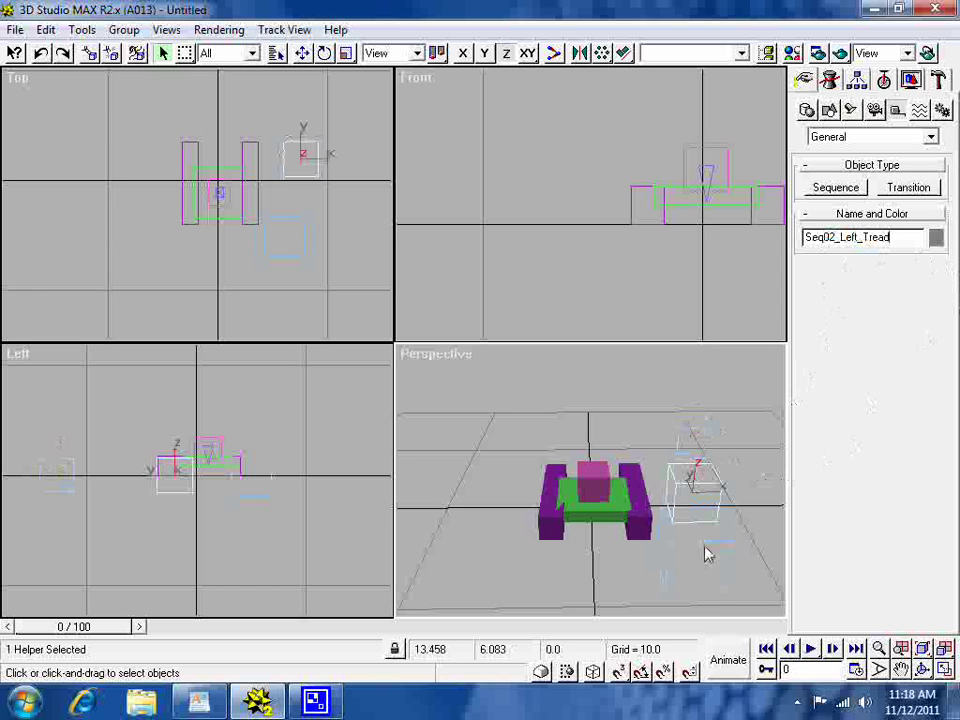
{"action": "left_click", "coordinate": [729, 549]}
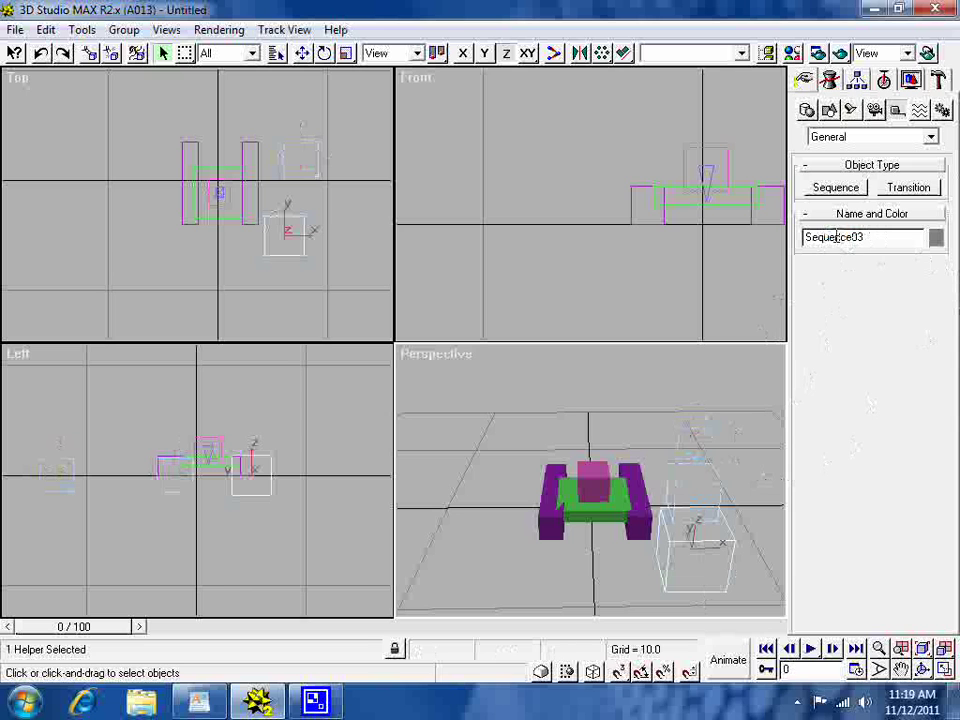
{"action": "left_click_drag", "start_coordinate": [824, 237], "coordinate": [944, 259]}
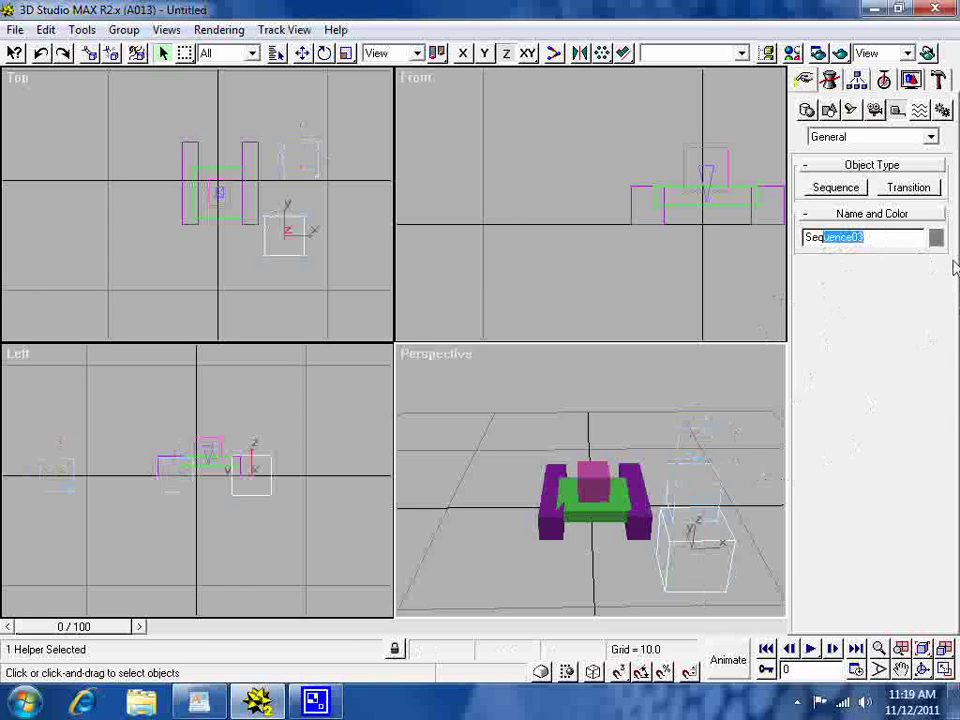
{"action": "type", "text": "03_Right_Tread"}
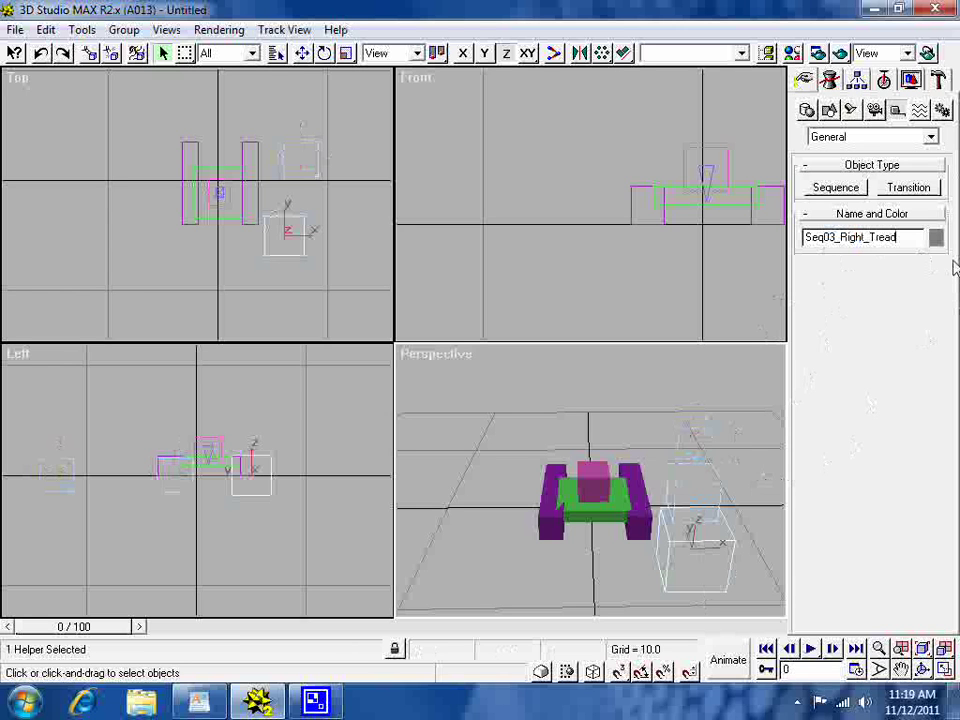
Assign Bezier Position, Linear Rotation and Bezier Scale controllers to Seq03_Right_Tread.
{"action": "left_click", "coordinate": [884, 80]}
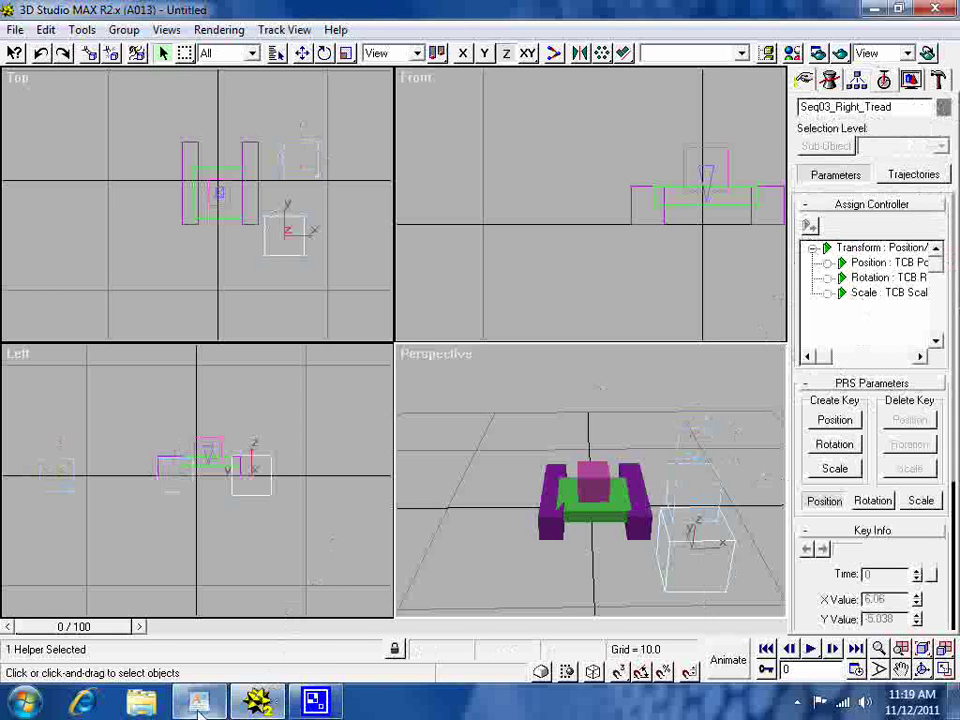
{"action": "mouse_move", "coordinate": [200, 706]}
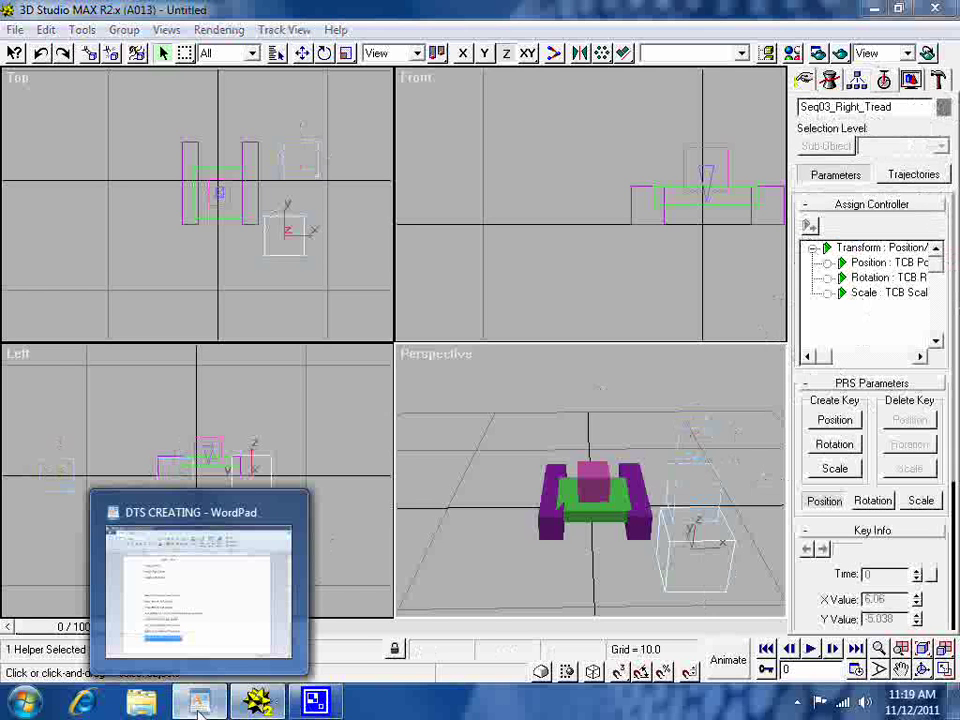
{"action": "left_click", "coordinate": [900, 263]}
{"action": "left_click", "coordinate": [810, 226]}
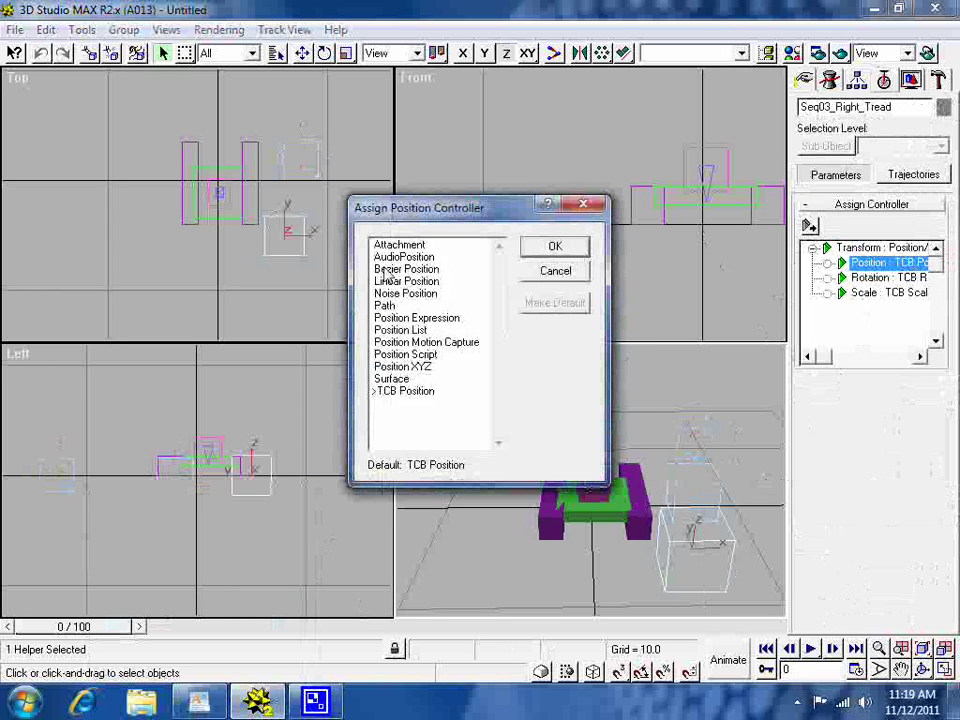
{"action": "left_click", "coordinate": [384, 270]}
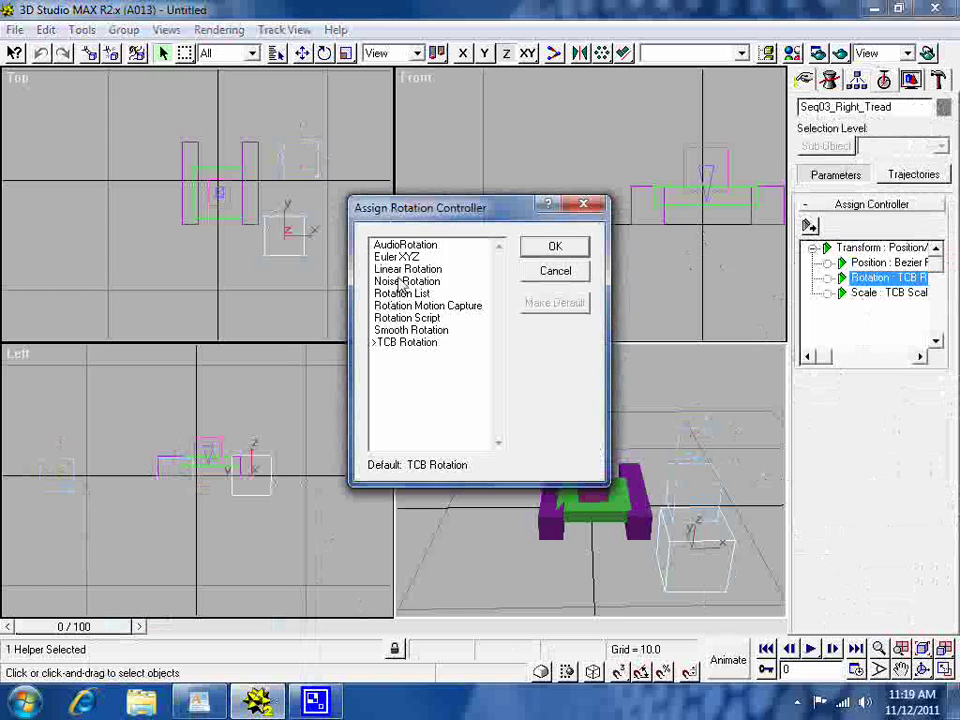
{"action": "left_click", "coordinate": [402, 271]}
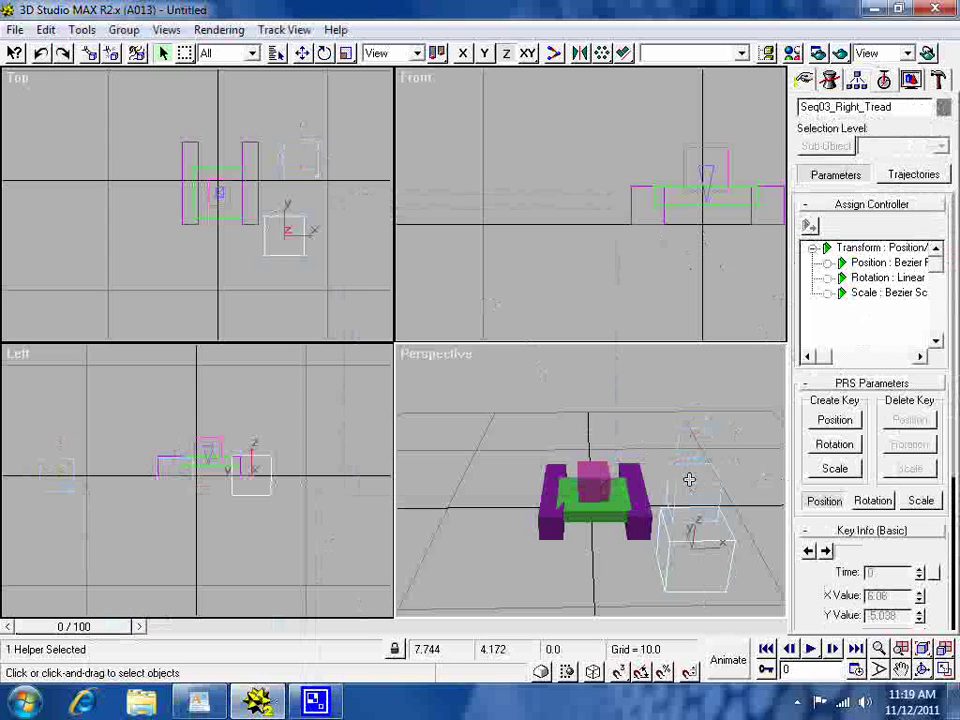
Assign Bezier Position, Linear Rotation and Bezier Scale controllers to Seq02_Left_Tread.
{"action": "left_click", "coordinate": [691, 476]}
{"action": "left_click", "coordinate": [862, 263]}
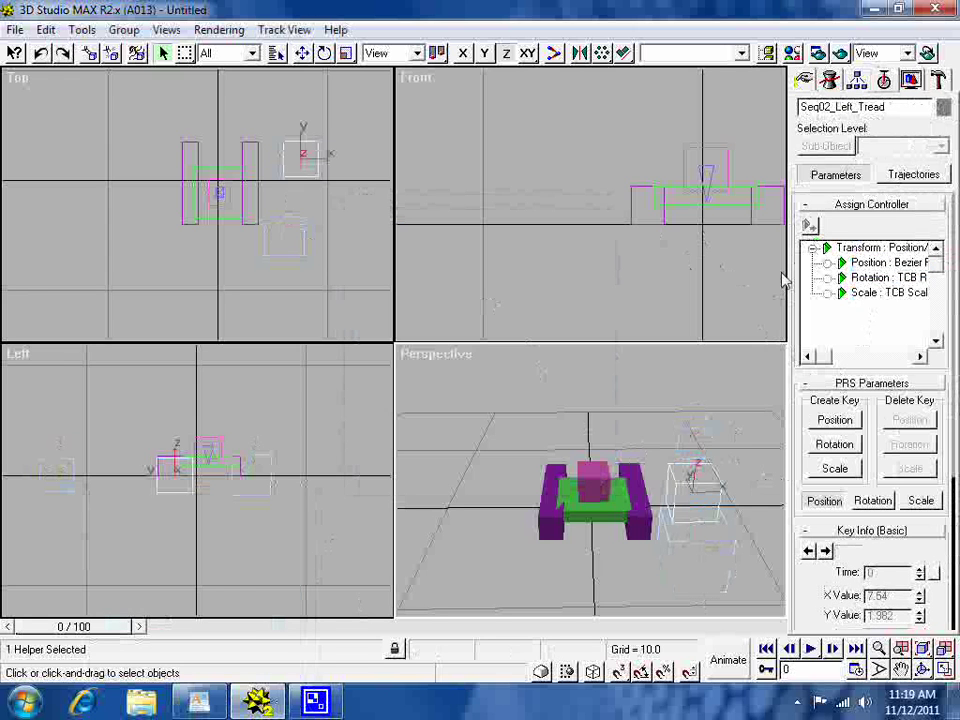
{"action": "left_click", "coordinate": [818, 276]}
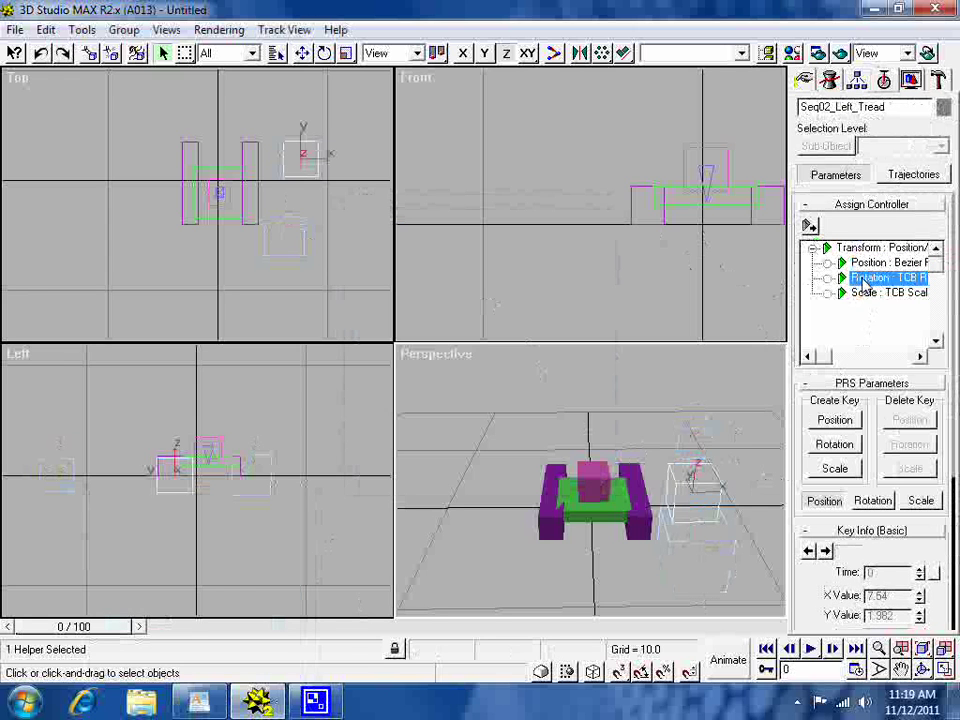
{"action": "left_click", "coordinate": [809, 226]}
{"action": "left_click", "coordinate": [428, 270]}
{"action": "left_click", "coordinate": [553, 249]}
{"action": "left_click", "coordinate": [880, 293]}
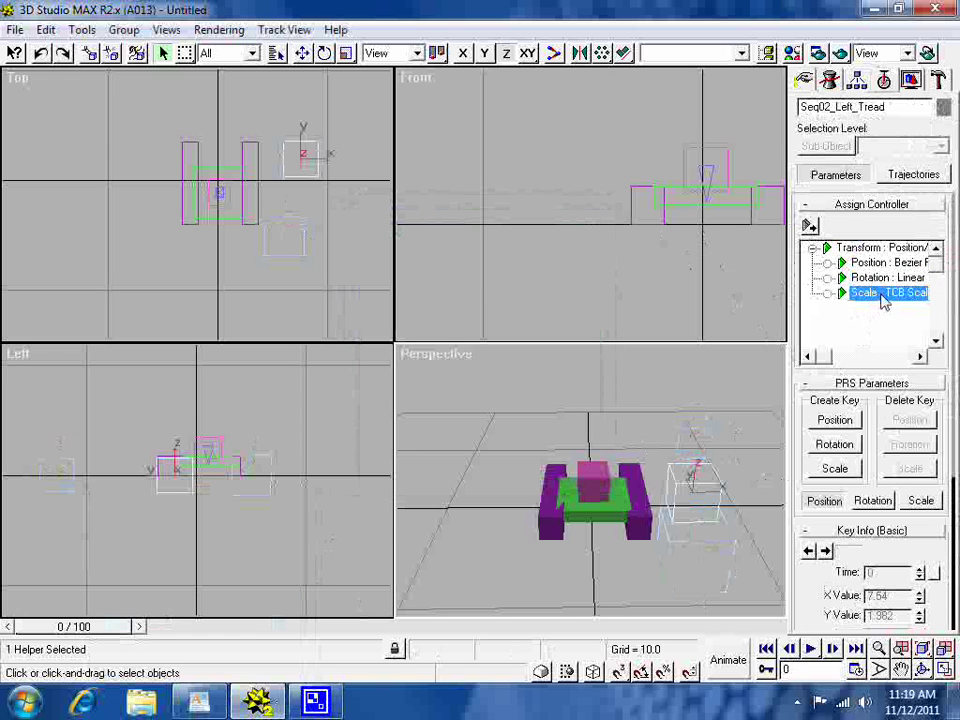
{"action": "left_click", "coordinate": [809, 226]}
{"action": "left_click", "coordinate": [553, 249]}
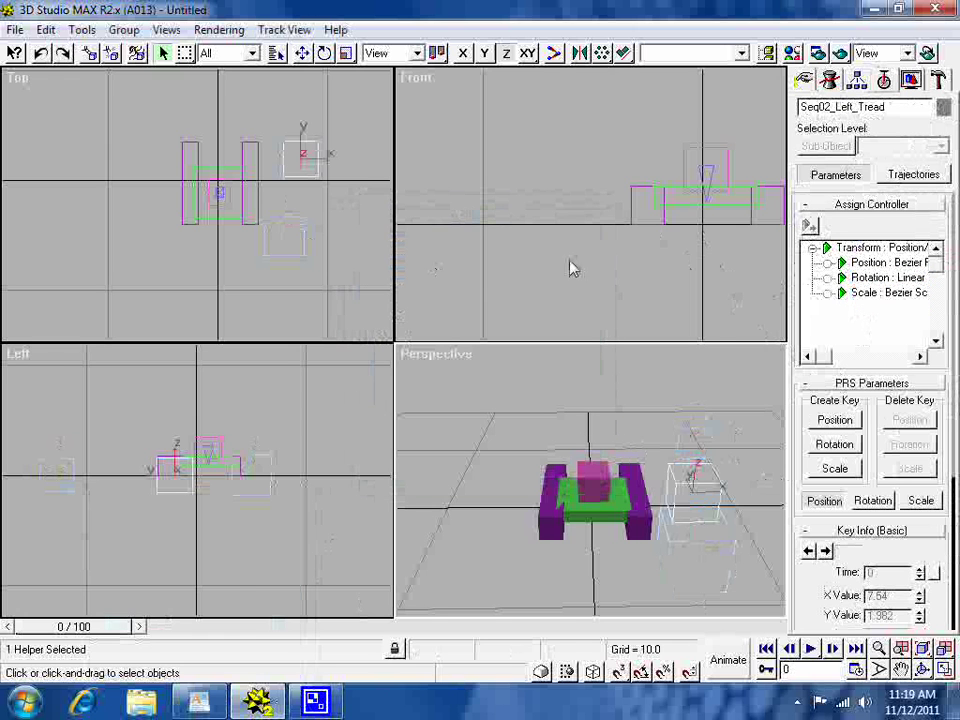
Assign Bezier Position, Linear Rotation and Bezier Scale controllers to Seq_cockpit.
{"action": "left_click", "coordinate": [705, 427]}
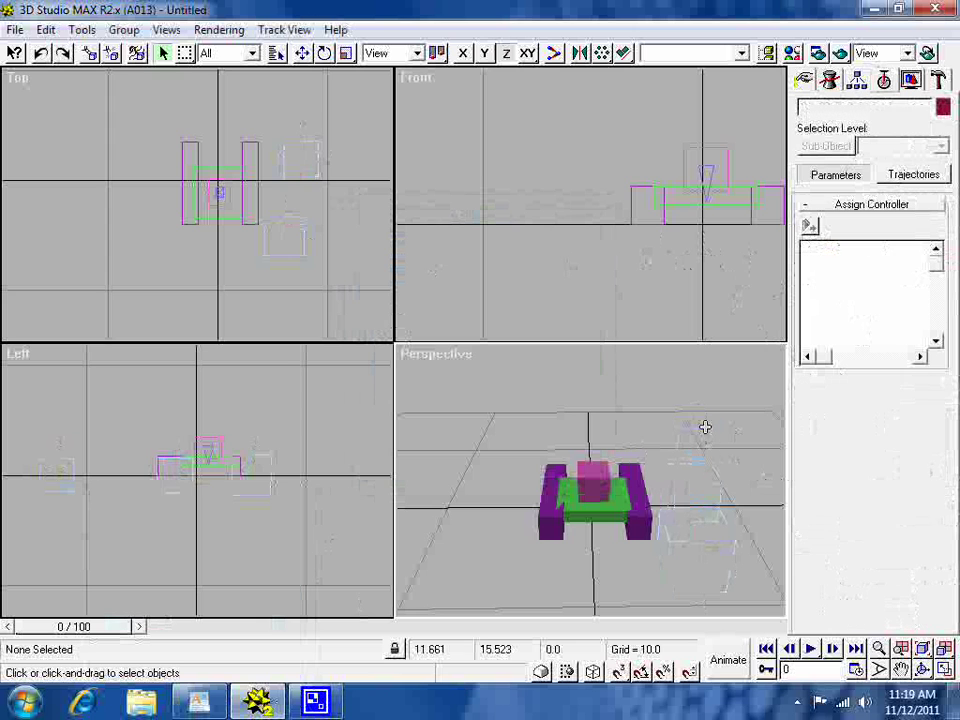
{"action": "left_click", "coordinate": [700, 430]}
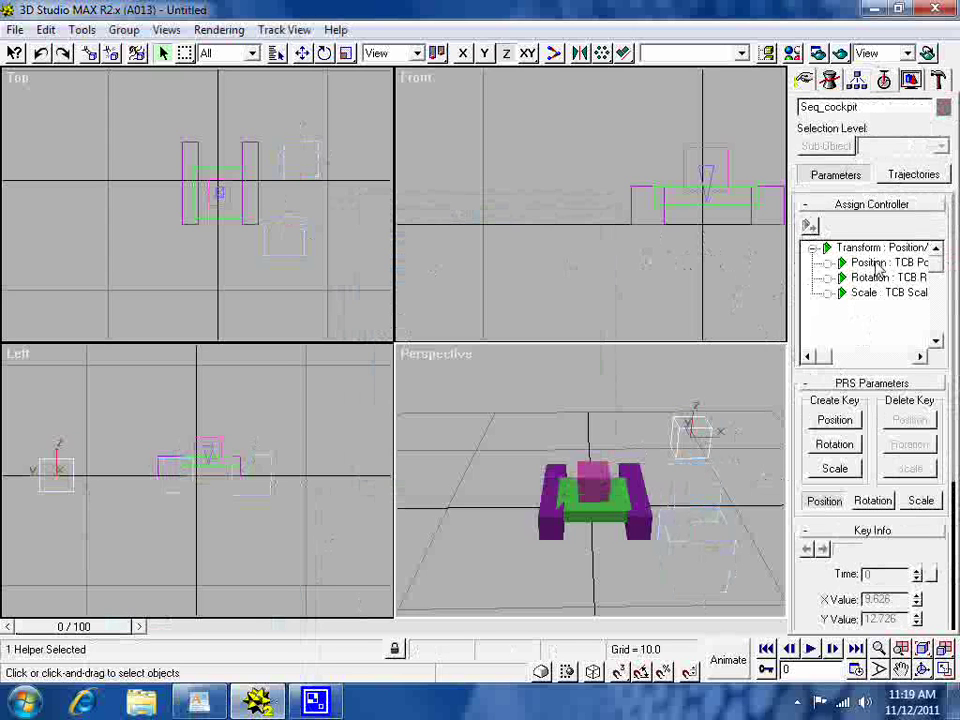
{"action": "left_click", "coordinate": [870, 262]}
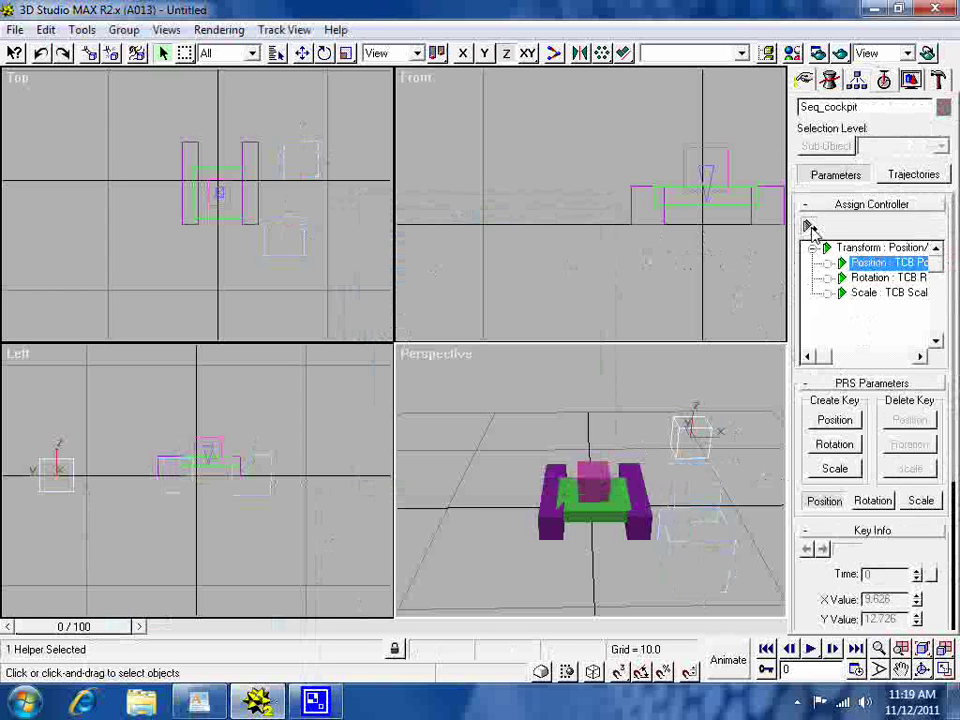
{"action": "left_click", "coordinate": [811, 228]}
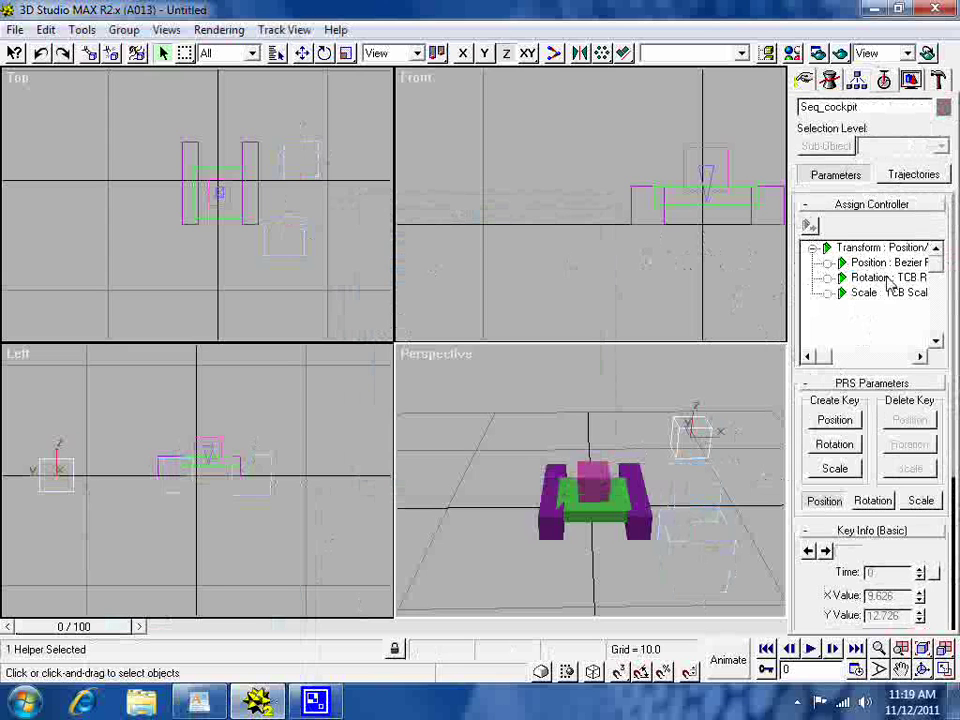
{"action": "left_click", "coordinate": [890, 279]}
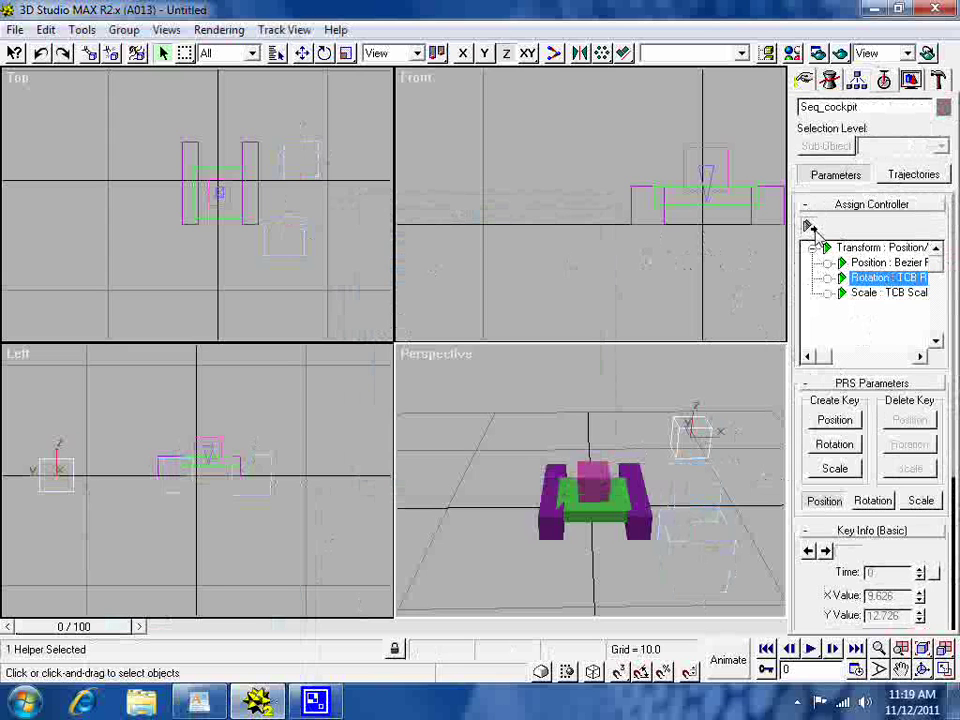
{"action": "left_click", "coordinate": [810, 226]}
{"action": "left_click", "coordinate": [743, 241]}
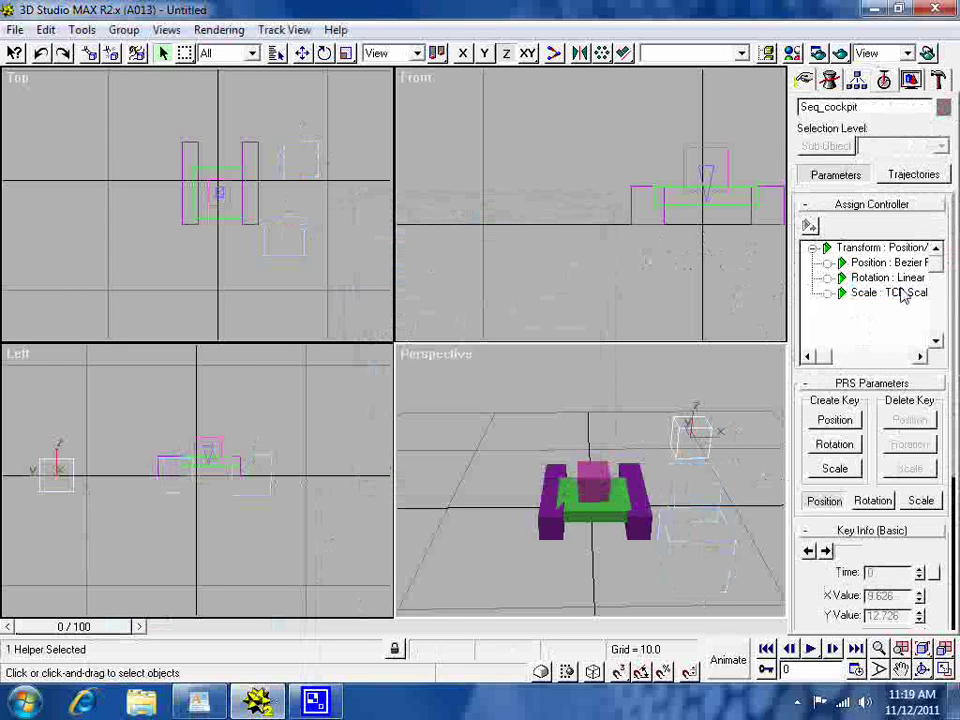
{"action": "left_click", "coordinate": [900, 293]}
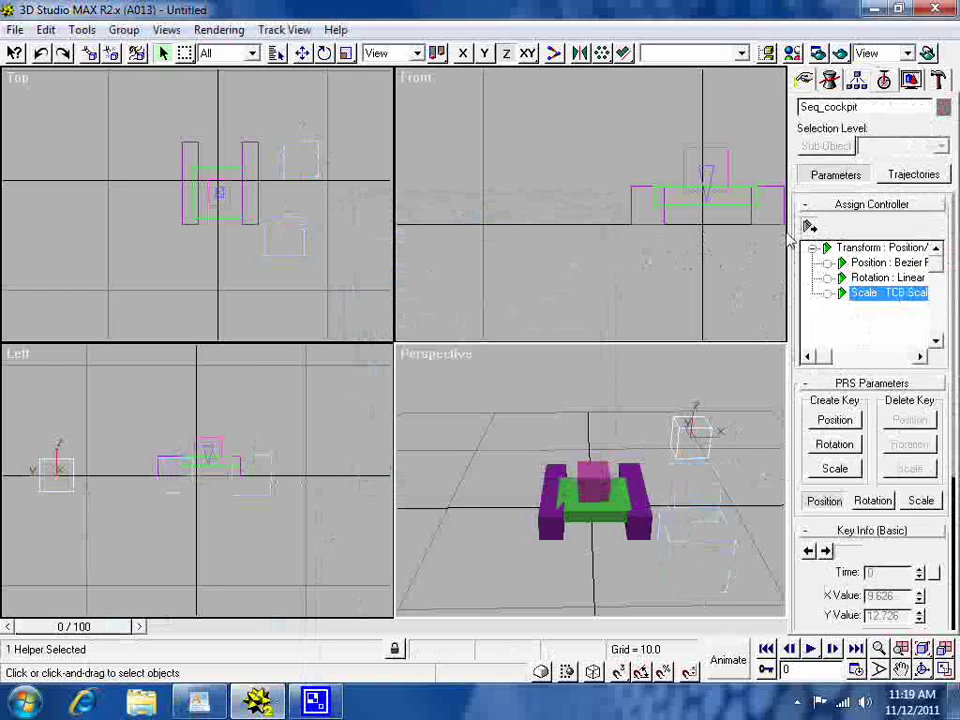
{"action": "left_click", "coordinate": [810, 226]}
{"action": "left_click", "coordinate": [403, 407]}
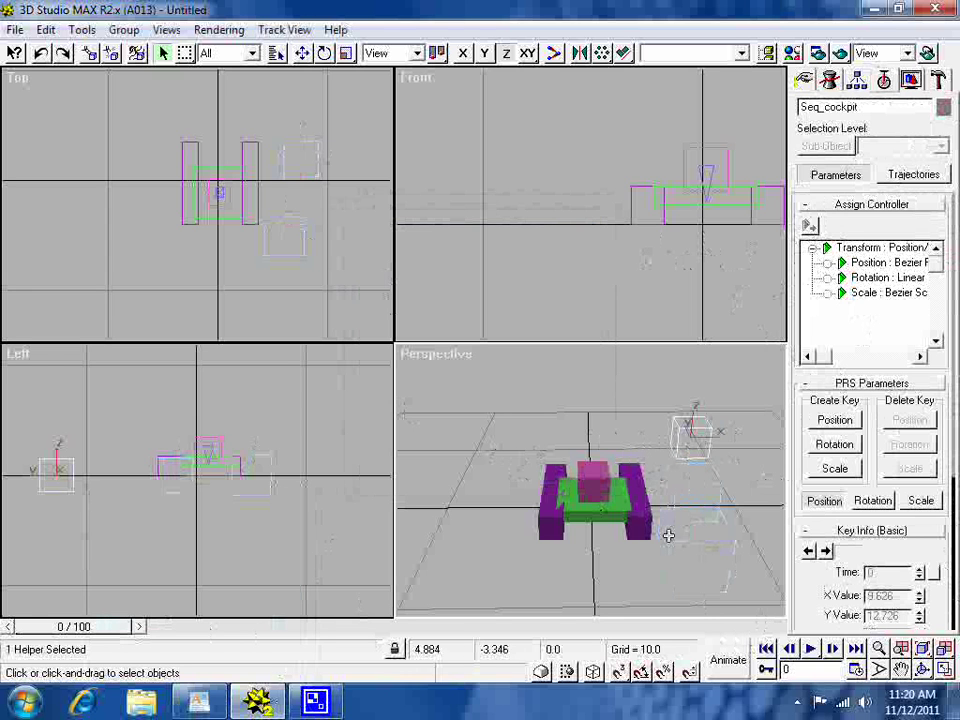
Hide the three sequence helpers Seq02_Left_Tread, Seq03_Right_Tread and Seq_cockpit.
{"action": "left_click", "coordinate": [279, 56]}
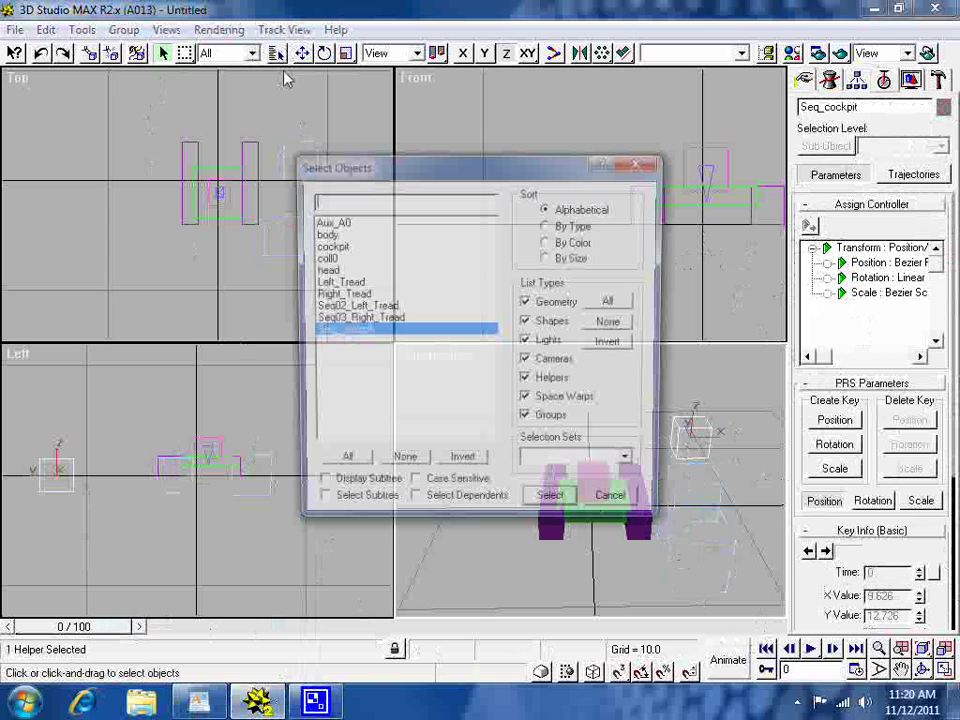
{"action": "left_click", "coordinate": [373, 308]}
{"action": "left_click", "coordinate": [372, 321], "text": "ctrl"}
{"action": "left_click", "coordinate": [364, 333], "text": "ctrl"}
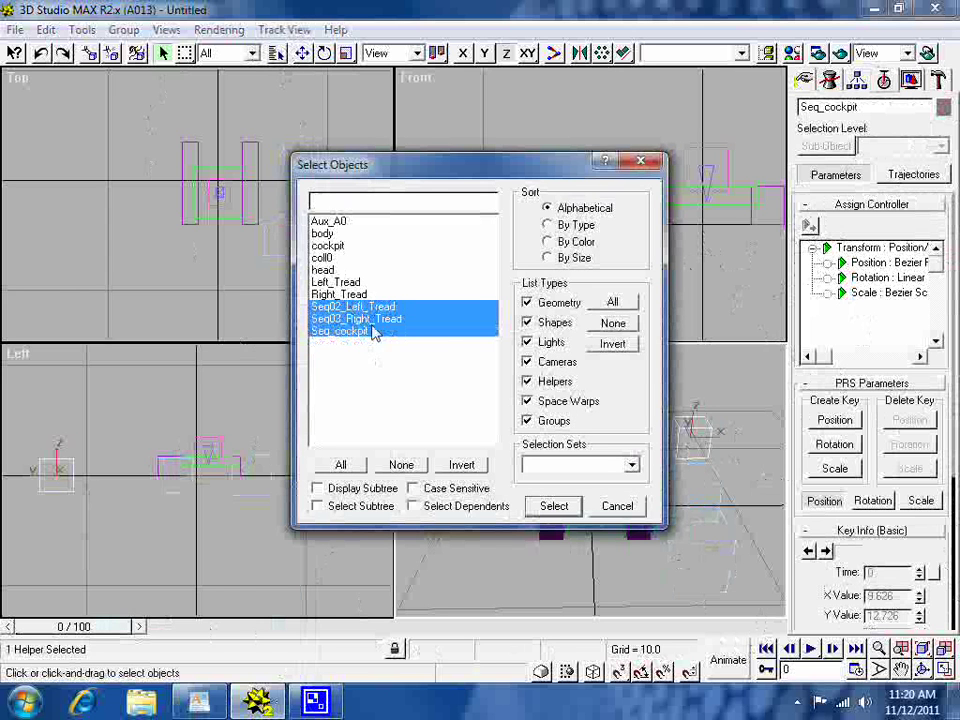
{"action": "left_click", "coordinate": [553, 506]}
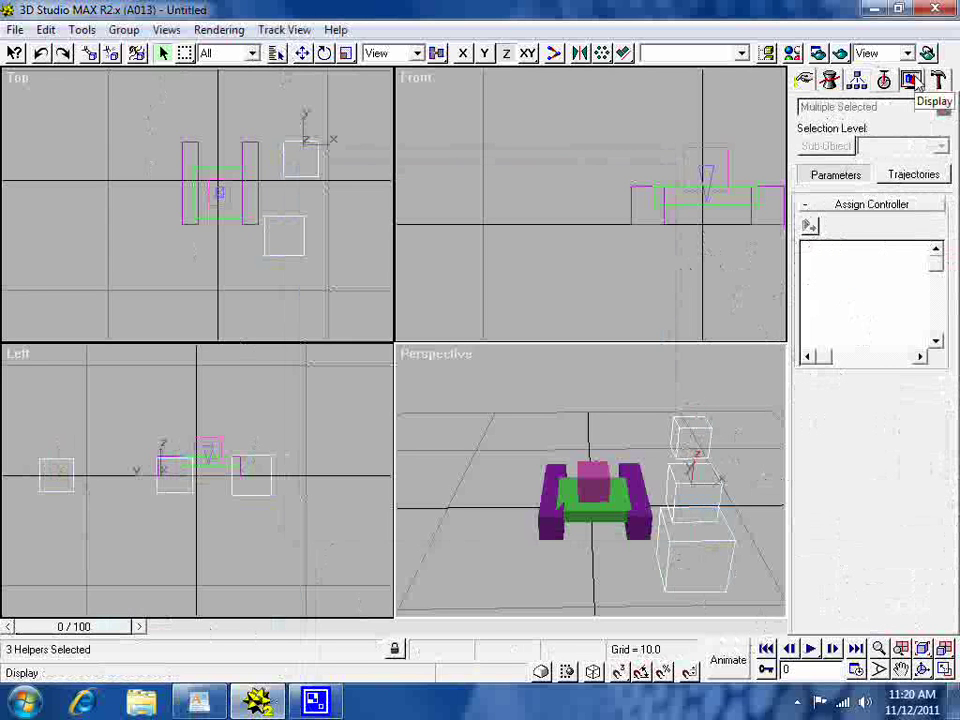
{"action": "left_click", "coordinate": [912, 82]}
{"action": "left_click", "coordinate": [872, 420]}
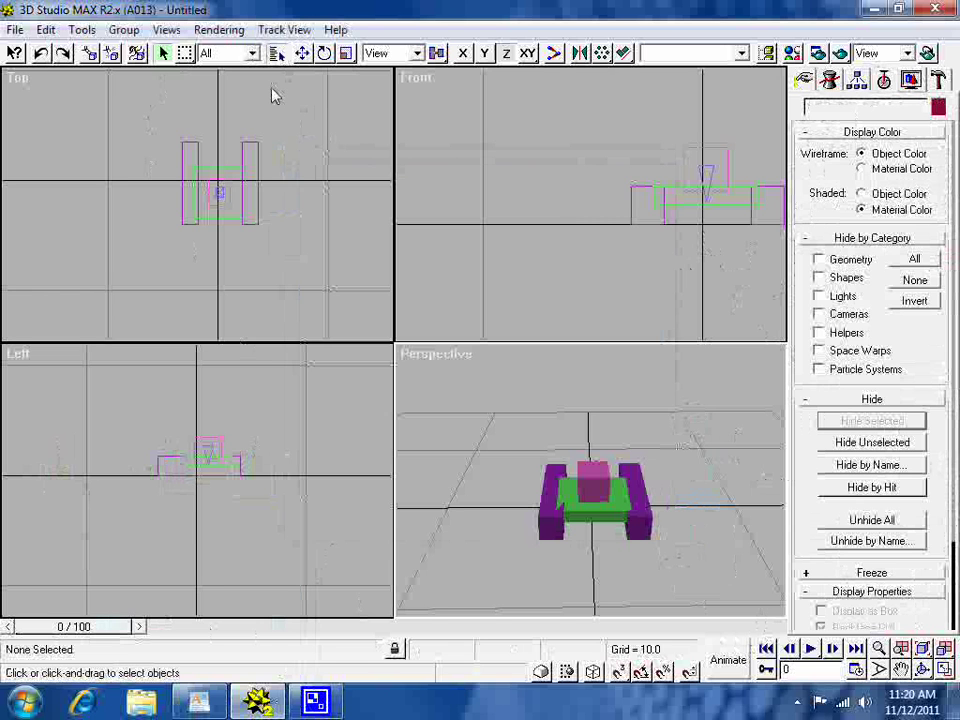
Link the body object to coll0 as its parent.
{"action": "key", "text": "h"}
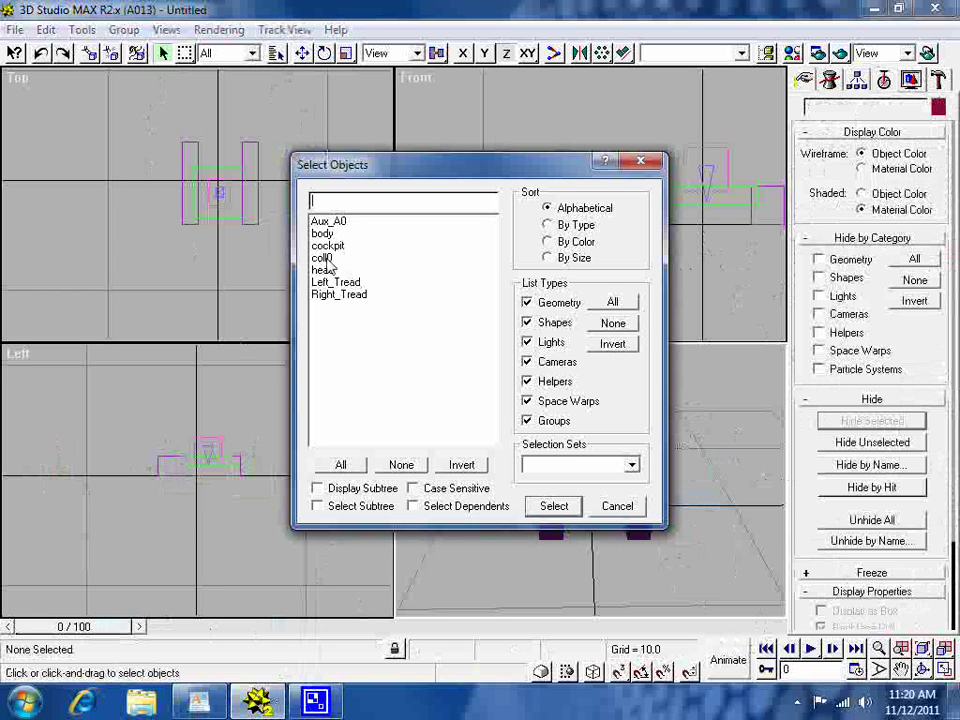
{"action": "left_click", "coordinate": [324, 260]}
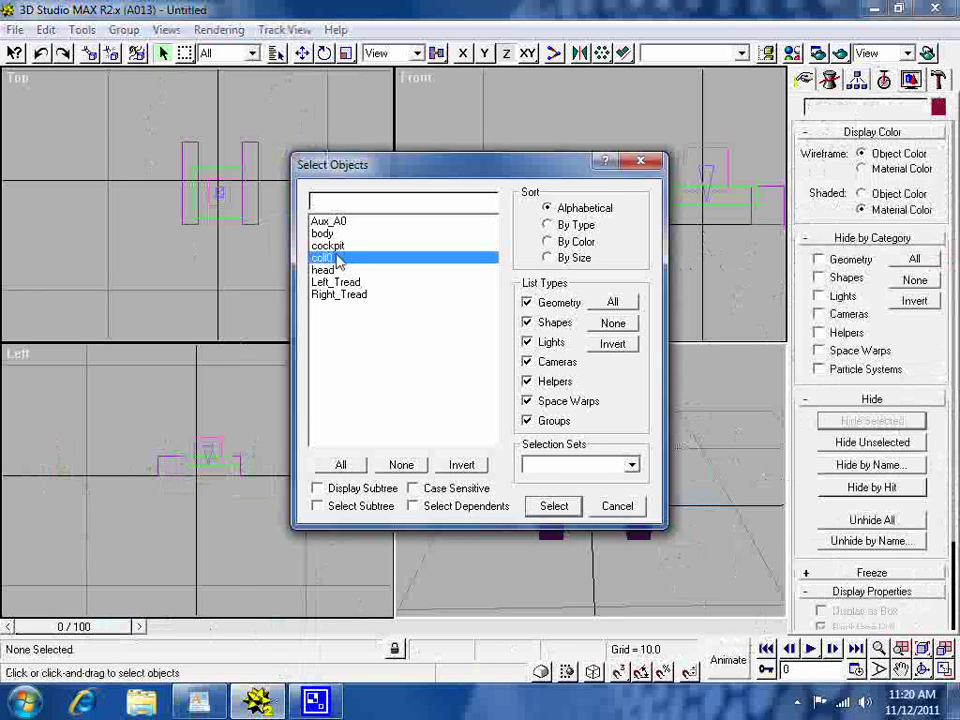
{"action": "left_click", "coordinate": [334, 233]}
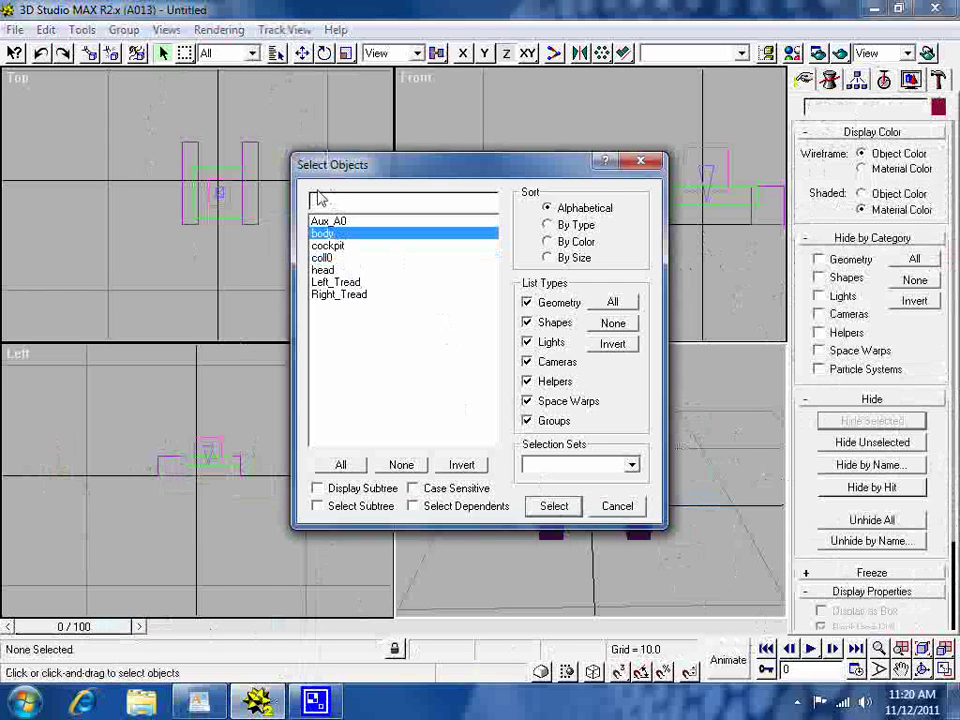
{"action": "left_click", "coordinate": [553, 506]}
{"action": "left_click", "coordinate": [88, 53]}
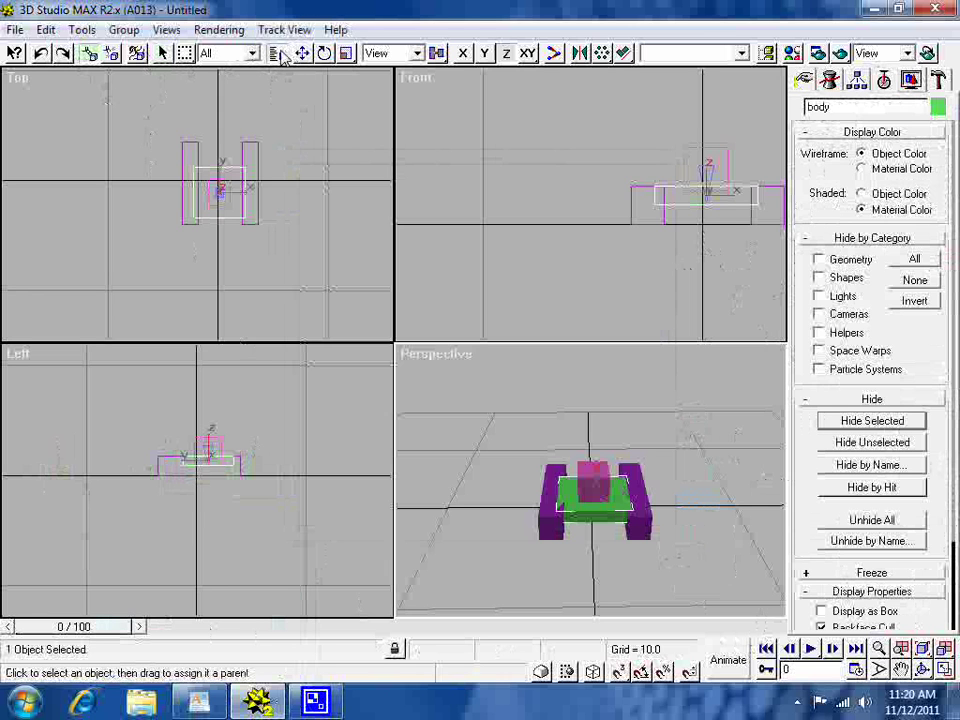
{"action": "left_click", "coordinate": [277, 53]}
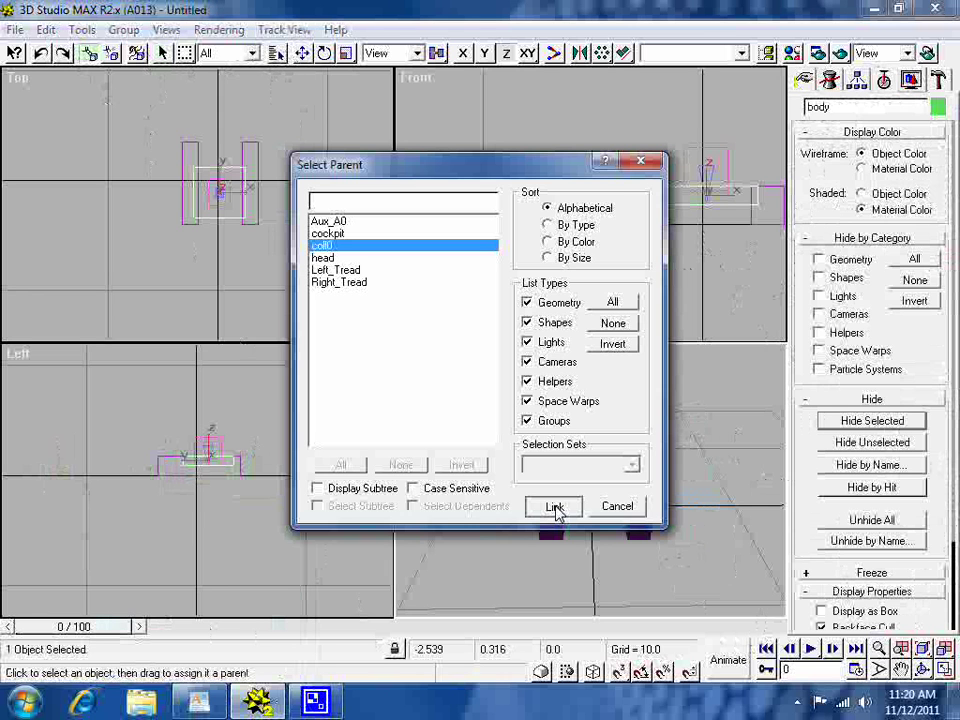
{"action": "key", "text": "Escape"}
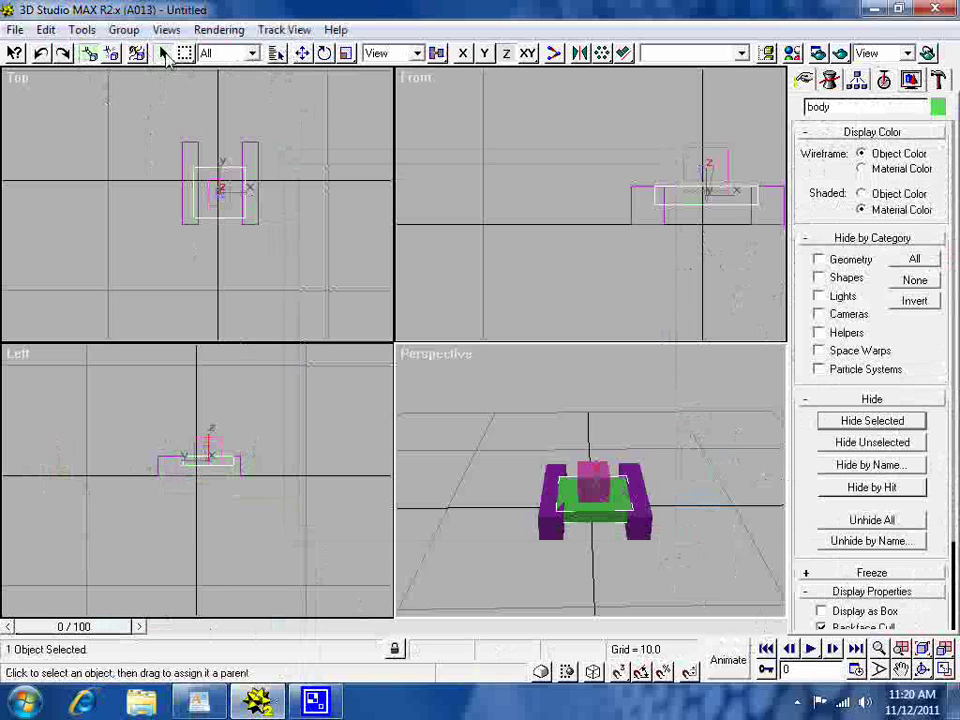
{"action": "left_click", "coordinate": [163, 53]}
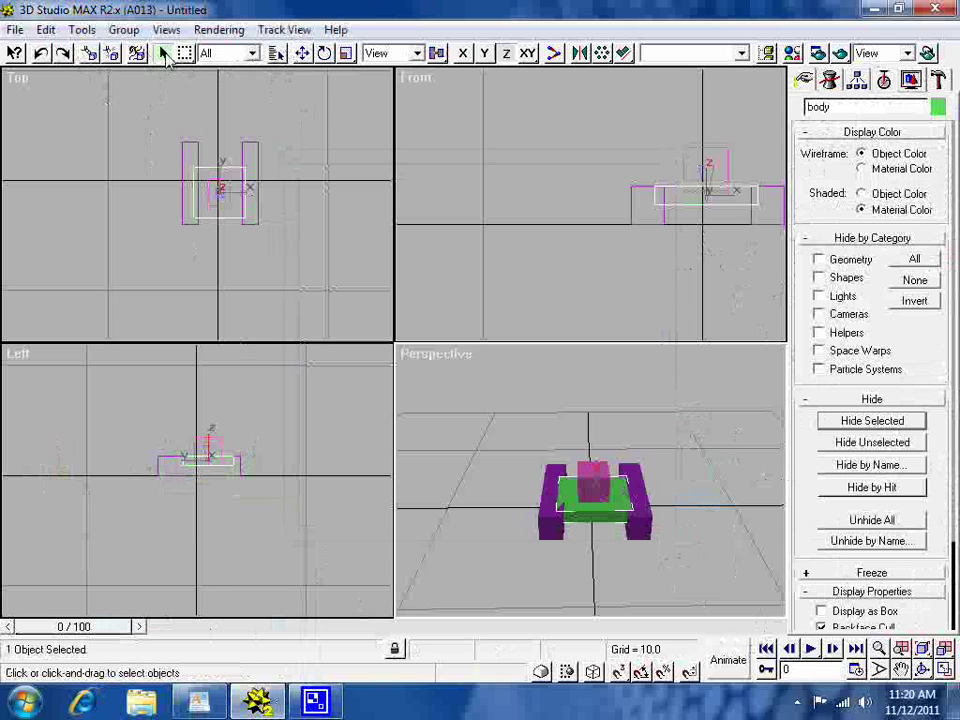
Link head, Left_Tread and Right_Tread to coll0 as their parent.
{"action": "left_click", "coordinate": [277, 53]}
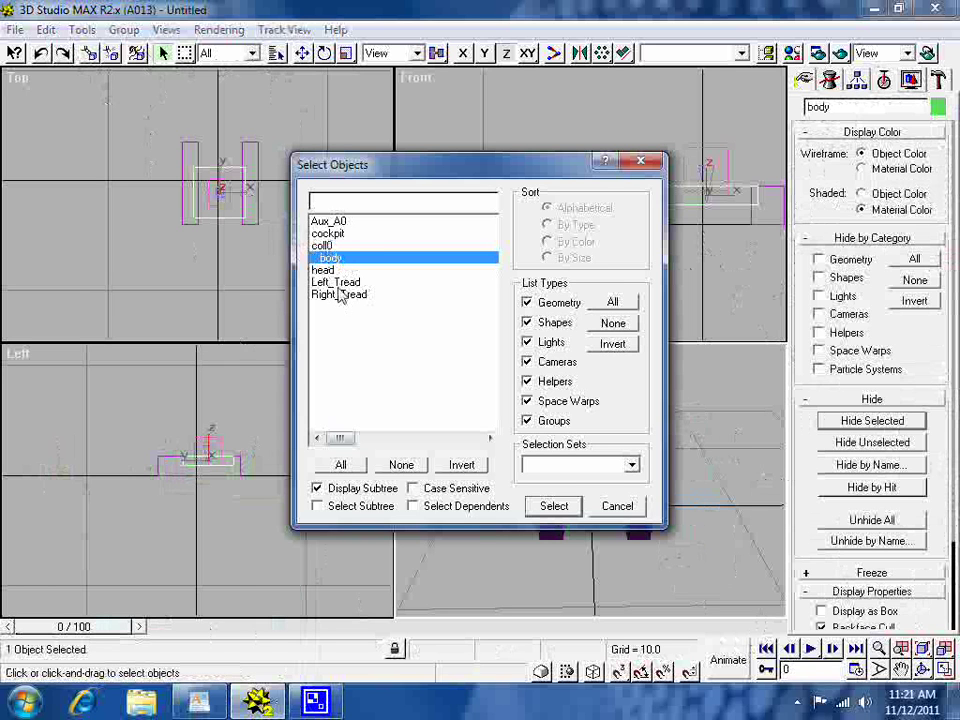
{"action": "left_click_drag", "start_coordinate": [327, 271], "coordinate": [335, 297]}
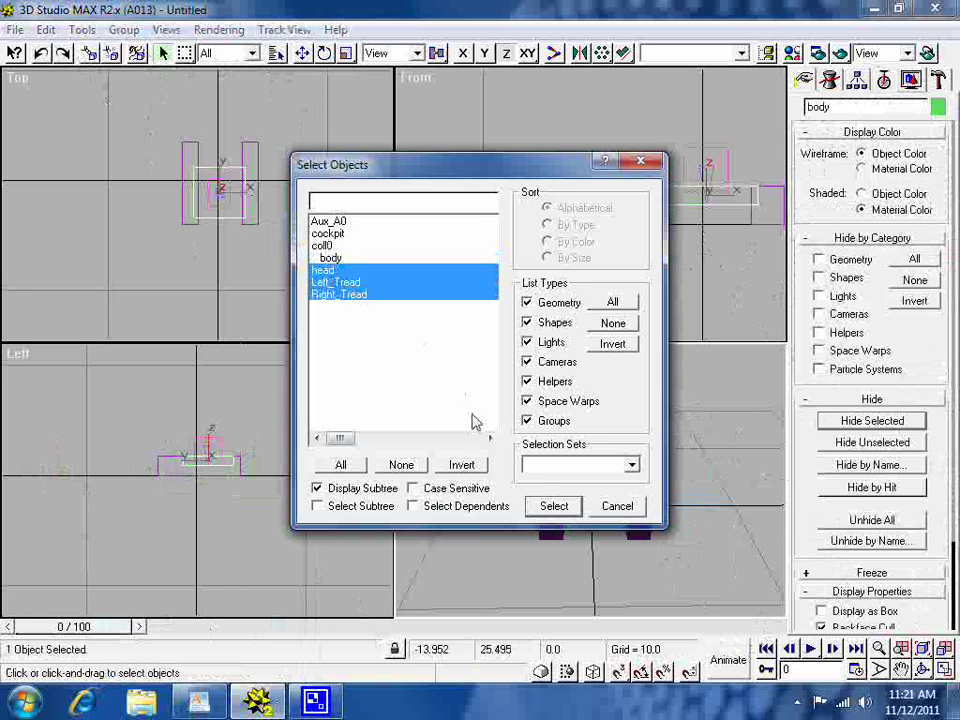
{"action": "left_click", "coordinate": [549, 507]}
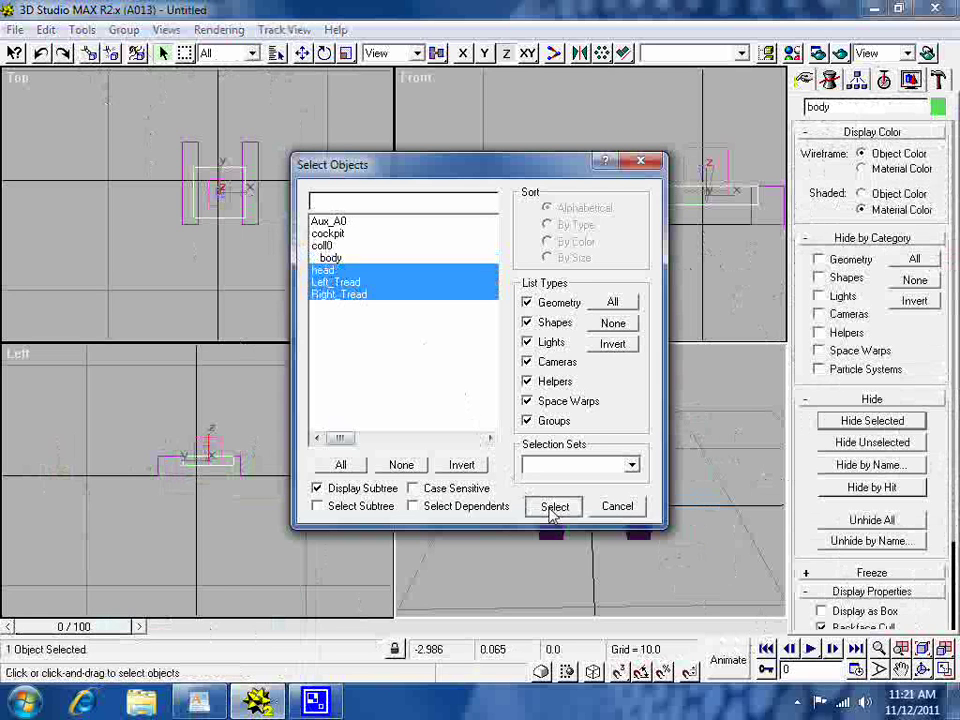
{"action": "left_click", "coordinate": [89, 53]}
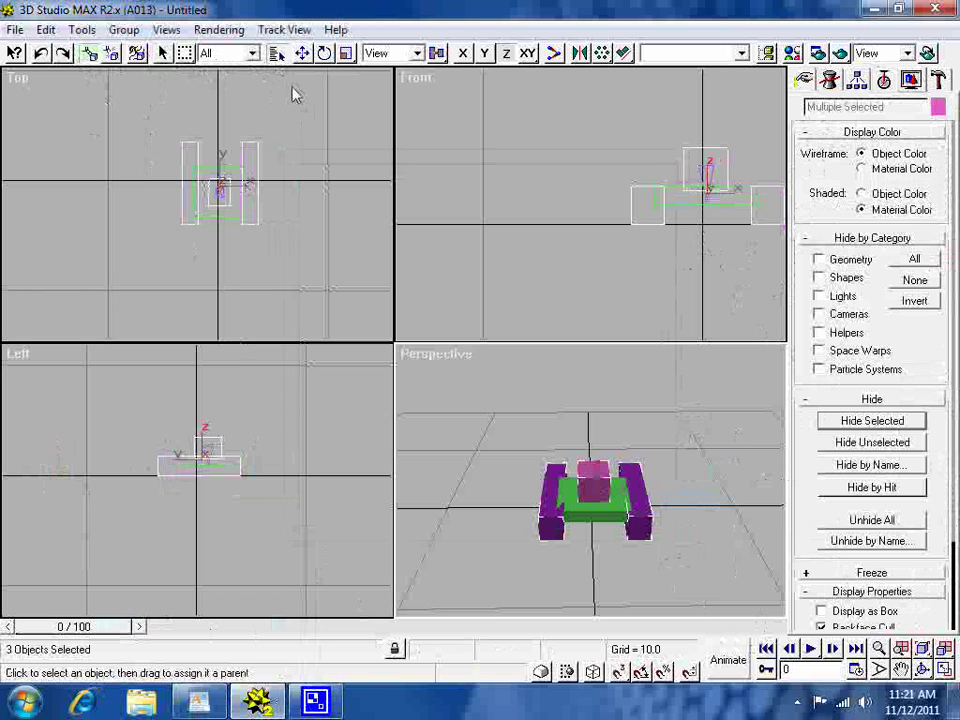
{"action": "key", "text": "h"}
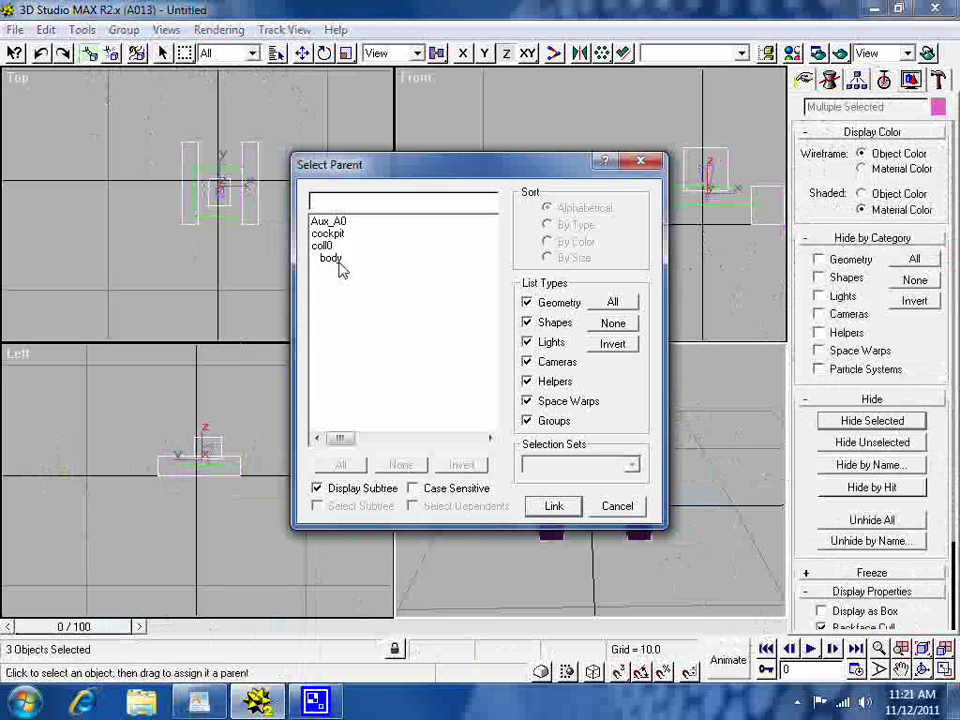
{"action": "left_click", "coordinate": [325, 246]}
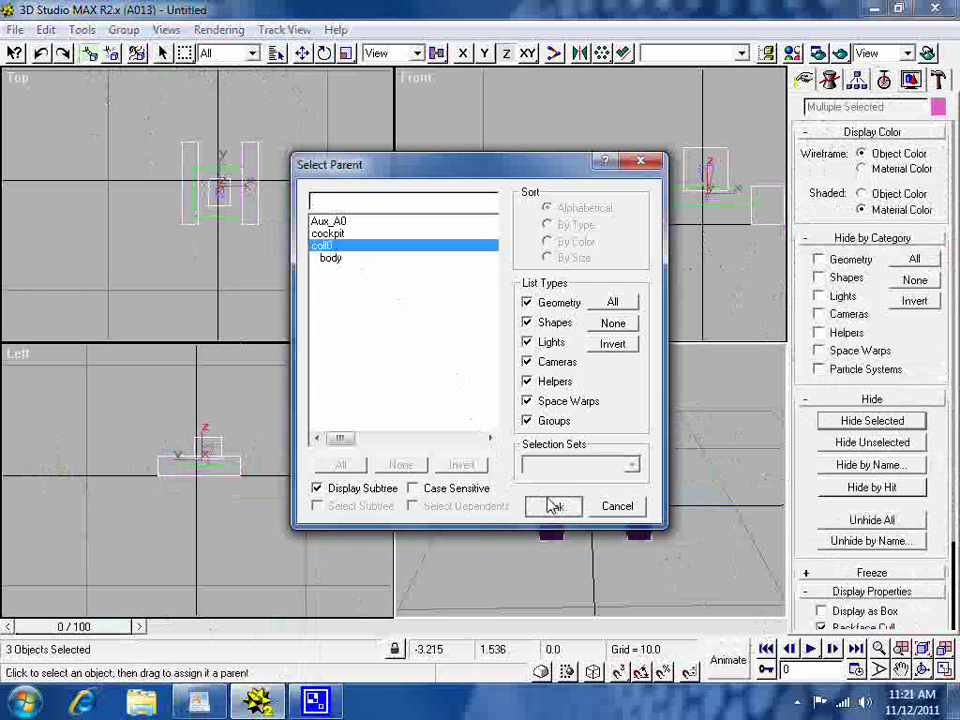
{"action": "left_click", "coordinate": [165, 55]}
Link Aux_A0 and cockpit to head as their parent, and check the resulting hierarchy in the object list.
{"action": "key", "text": "h"}
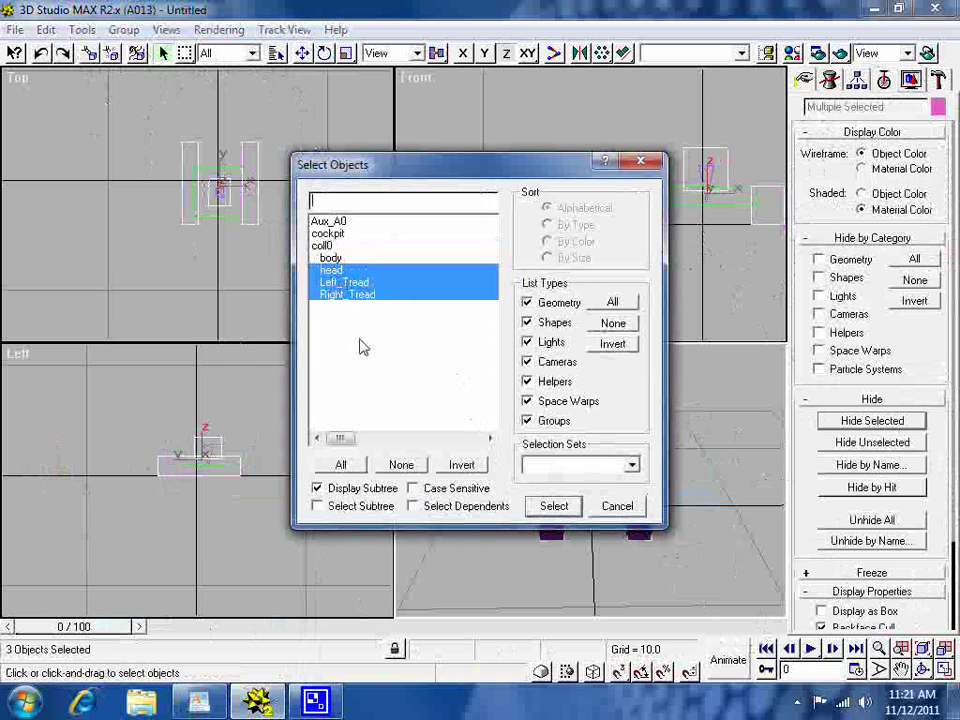
{"action": "left_click", "coordinate": [338, 222]}
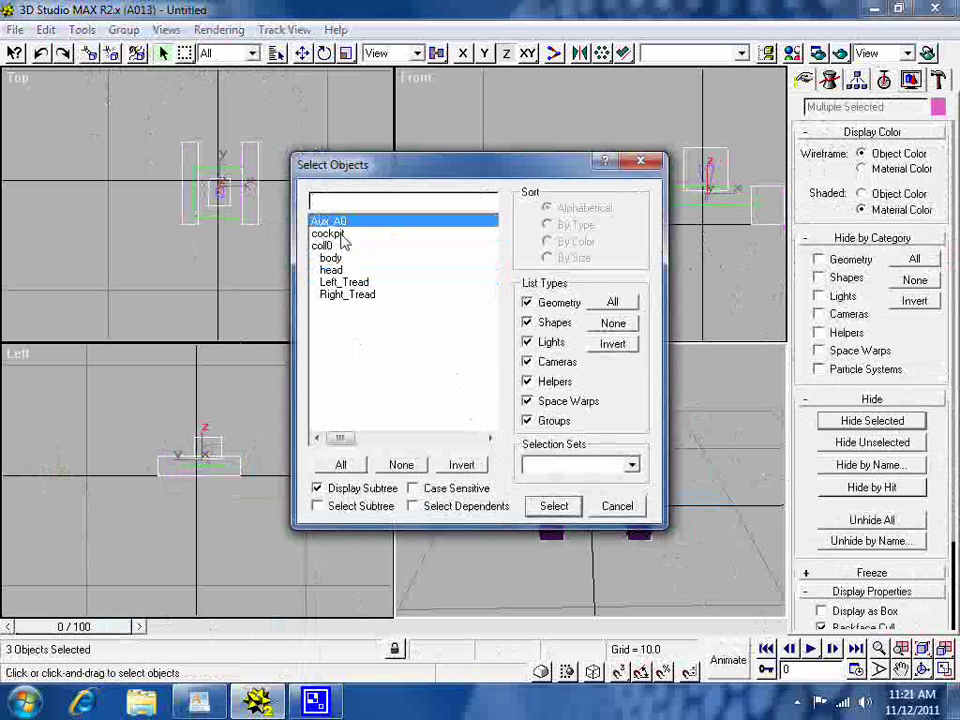
{"action": "left_click", "coordinate": [338, 234], "text": "ctrl"}
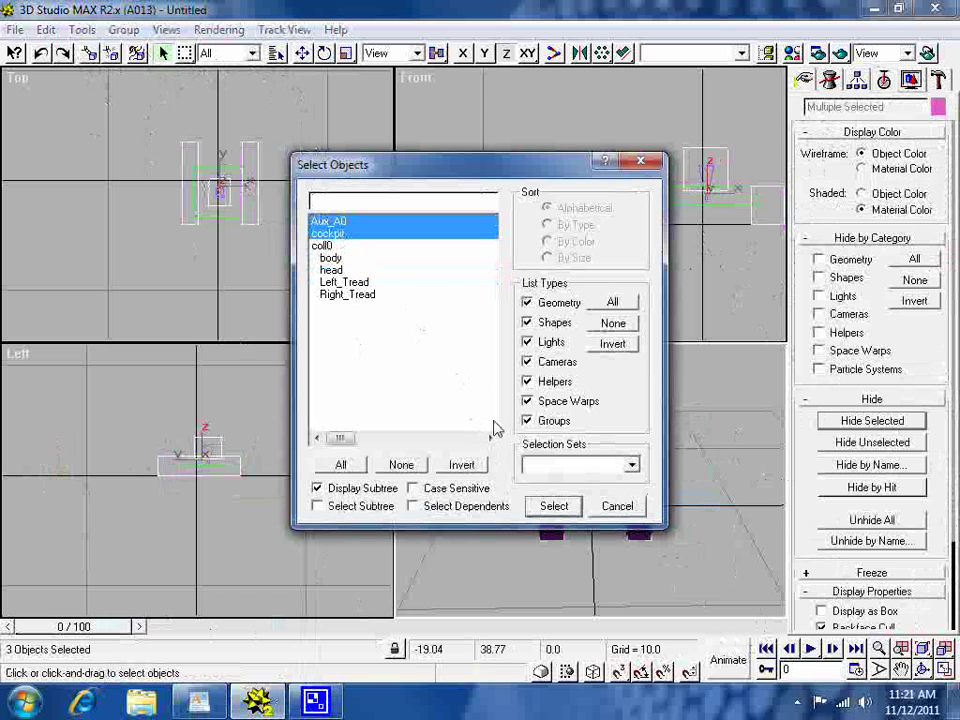
{"action": "left_click", "coordinate": [555, 507]}
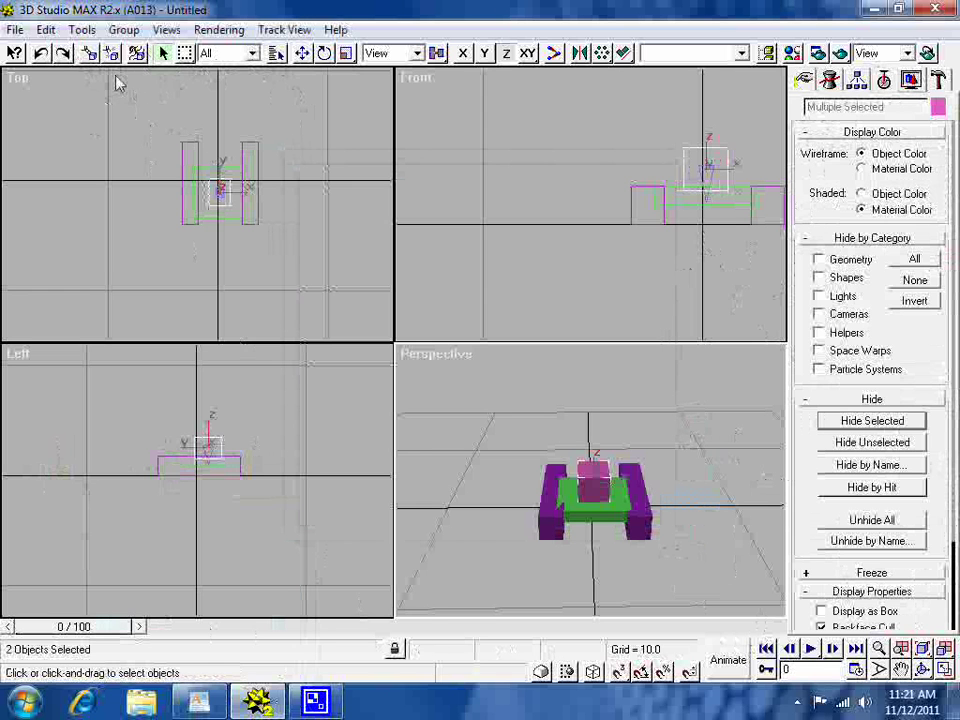
{"action": "left_click", "coordinate": [89, 53]}
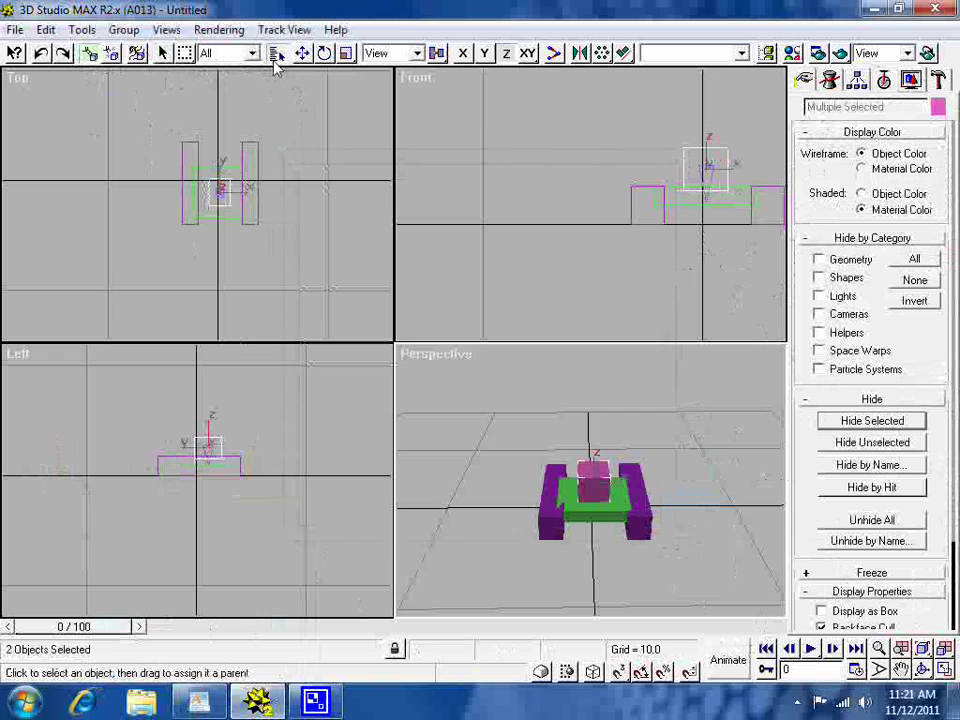
{"action": "left_click", "coordinate": [162, 53]}
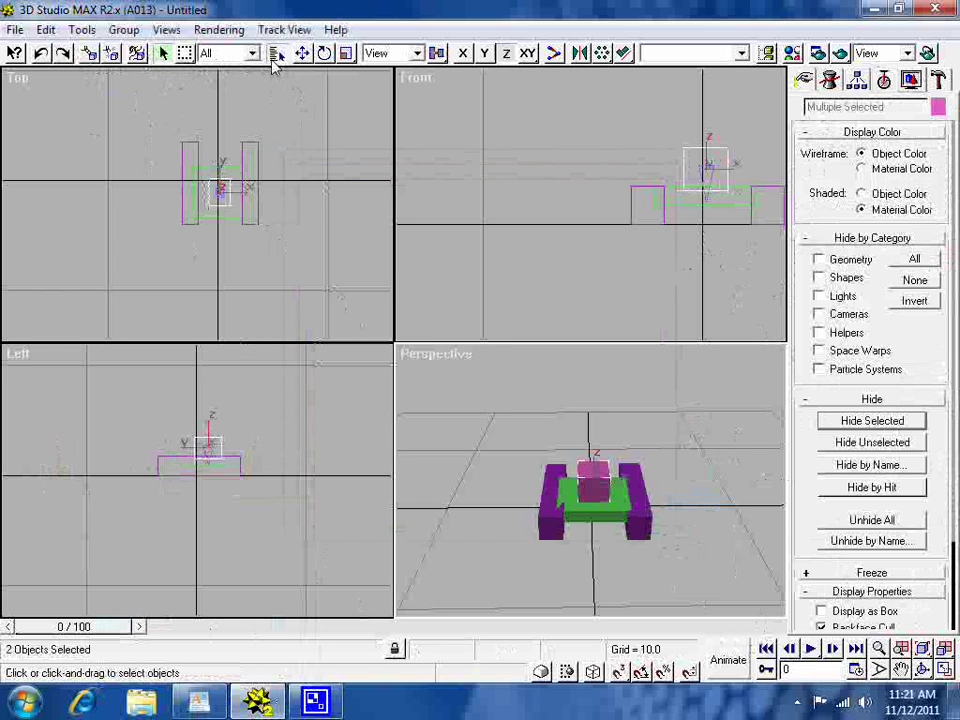
{"action": "left_click", "coordinate": [276, 58]}
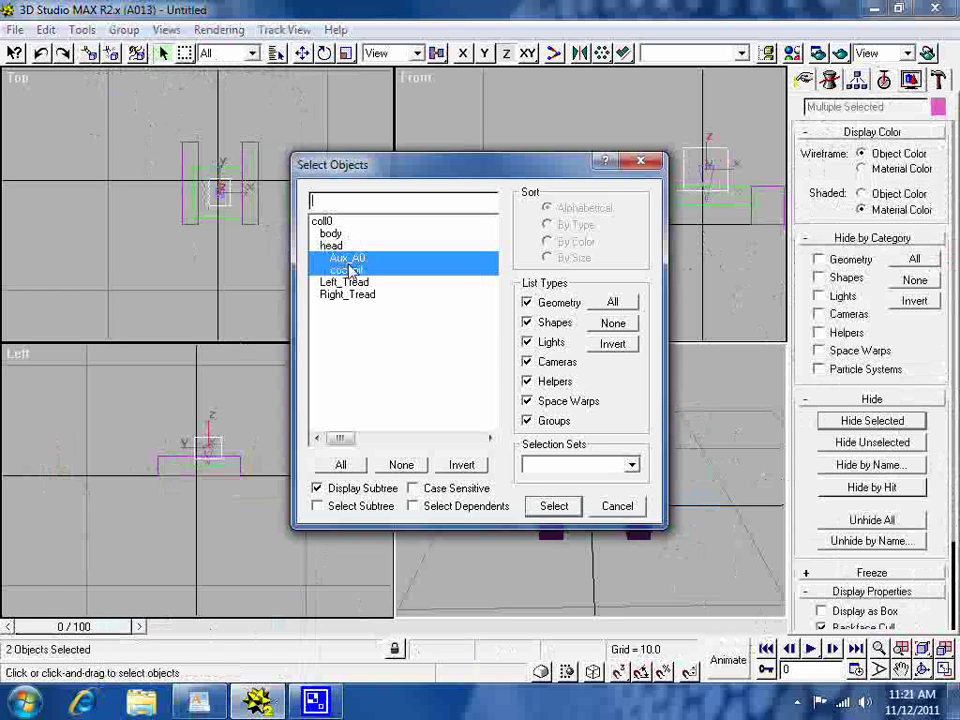
{"action": "left_click", "coordinate": [554, 505]}
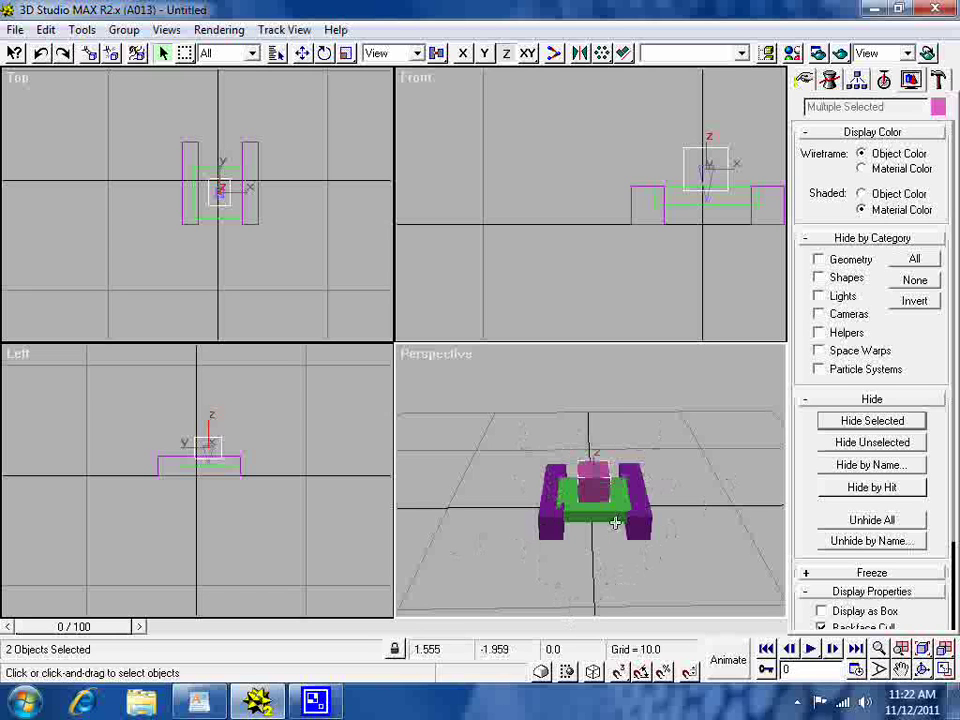
{"action": "left_click", "coordinate": [688, 458]}
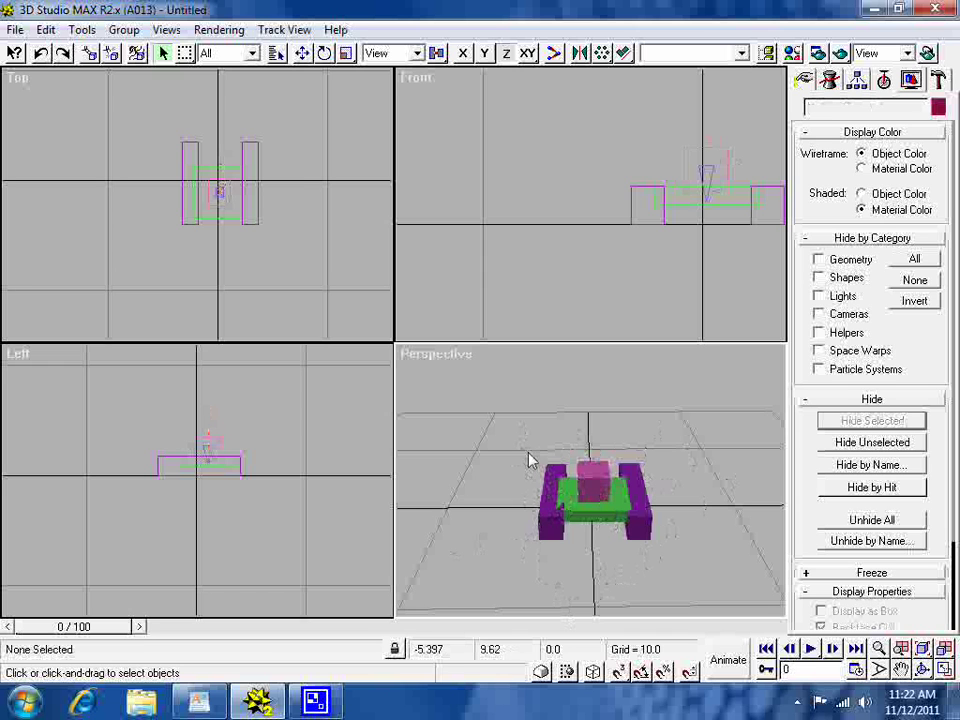
{"action": "left_click_drag", "start_coordinate": [528, 453], "coordinate": [664, 561]}
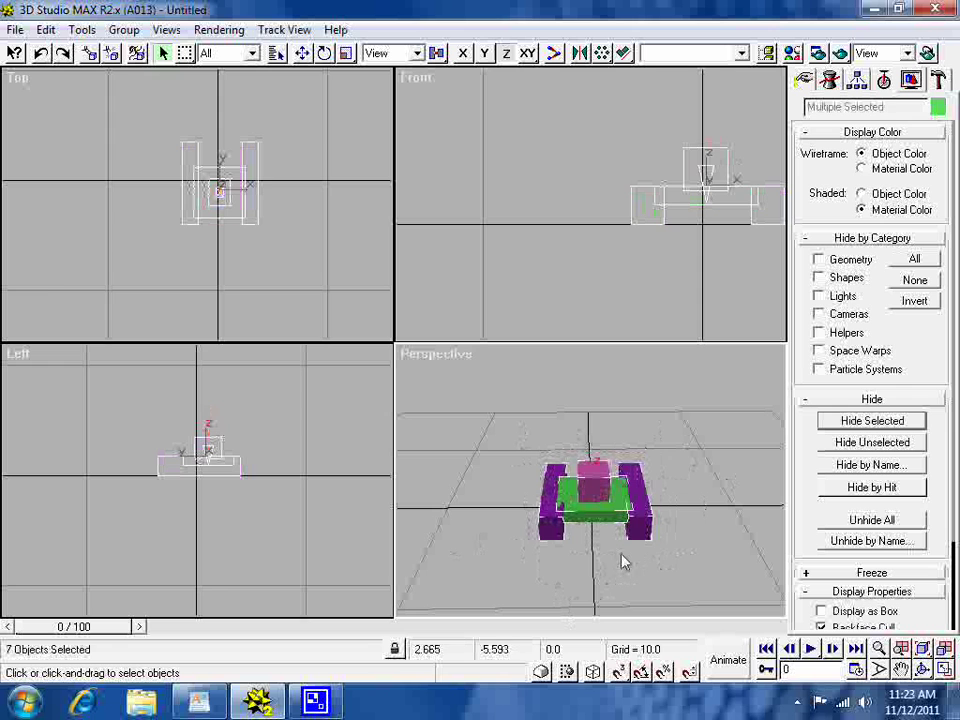
{"action": "left_click", "coordinate": [511, 480]}
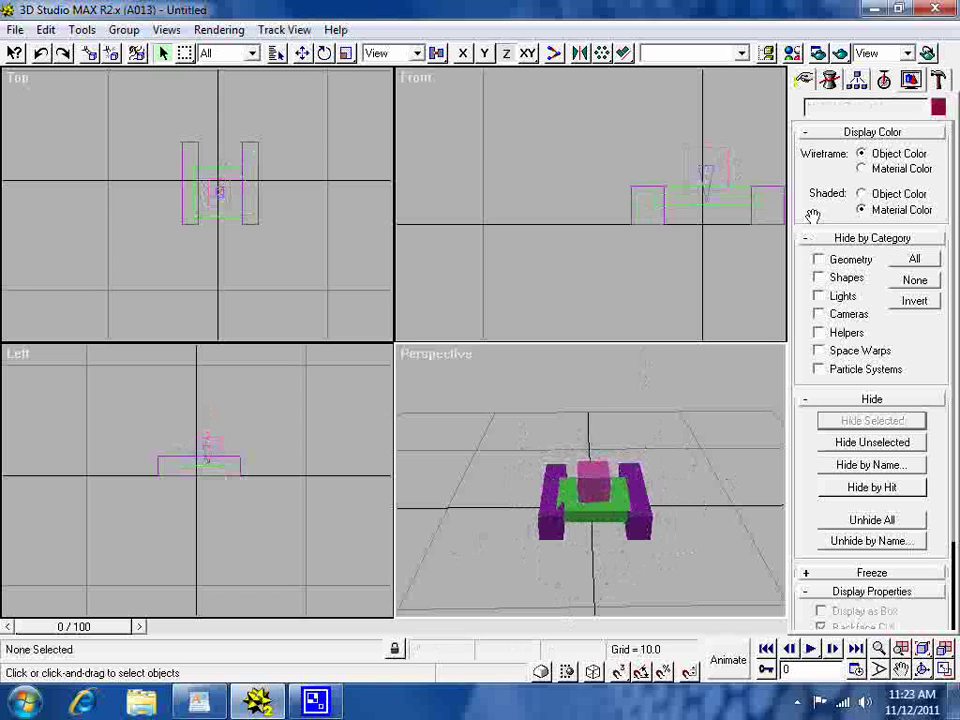
Change Material #1 to the Multi/Sub-Object type in the Material Editor, discarding the old material.
{"action": "left_click", "coordinate": [791, 54]}
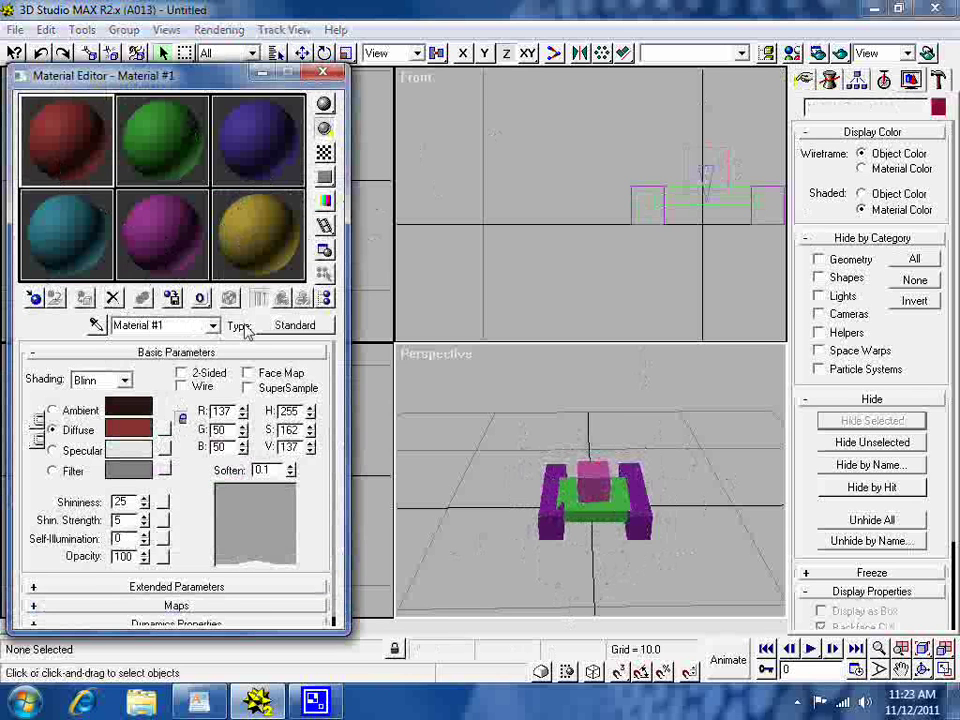
{"action": "left_click", "coordinate": [295, 327]}
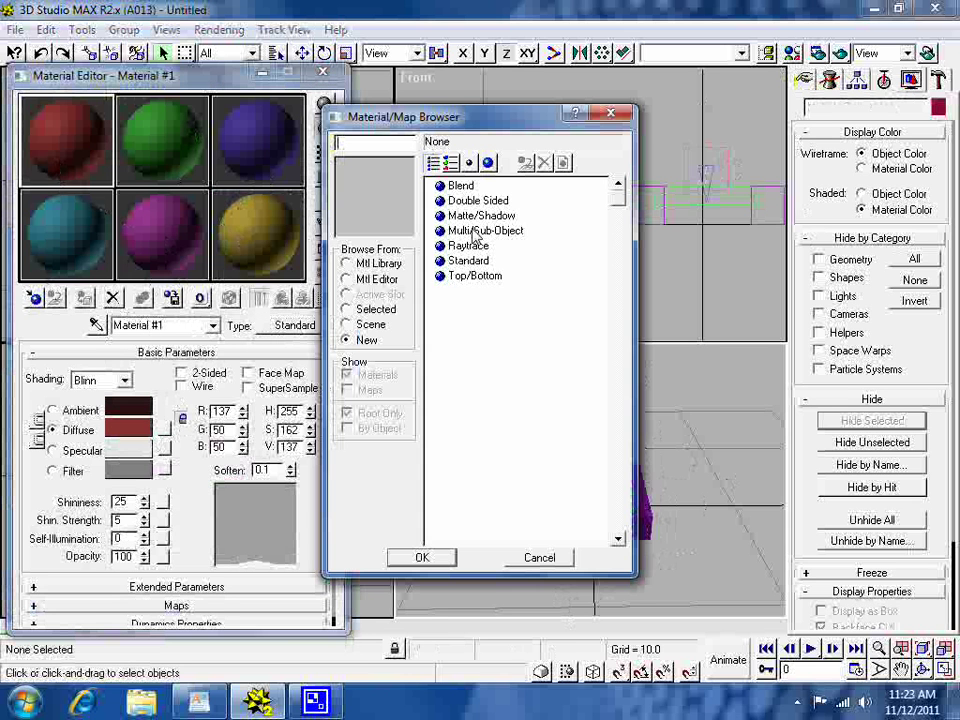
{"action": "left_click", "coordinate": [485, 231]}
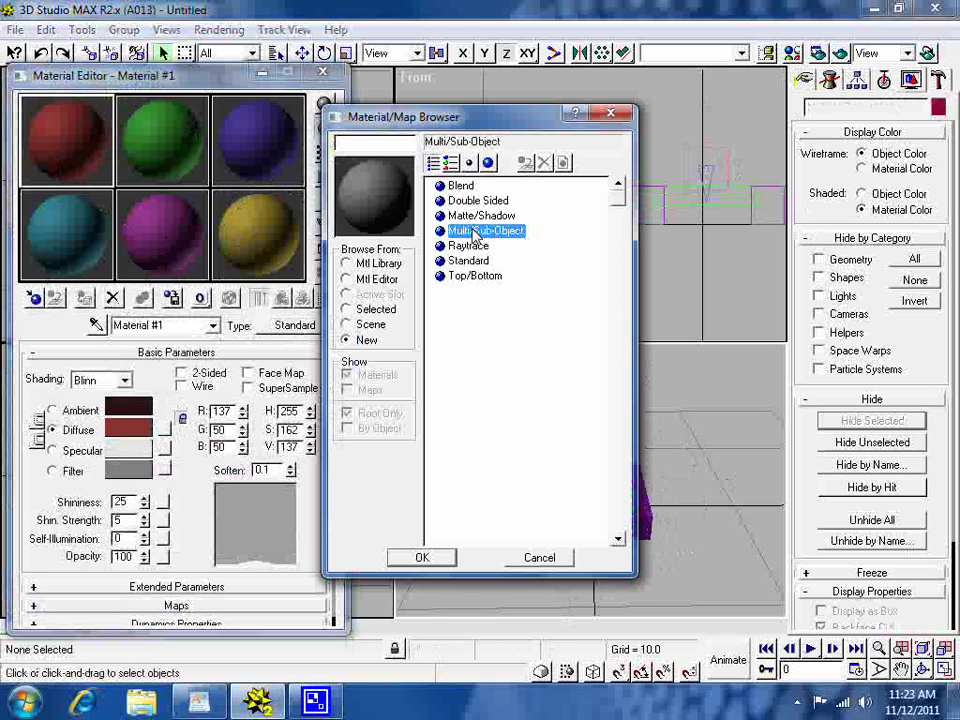
{"action": "left_click", "coordinate": [422, 558]}
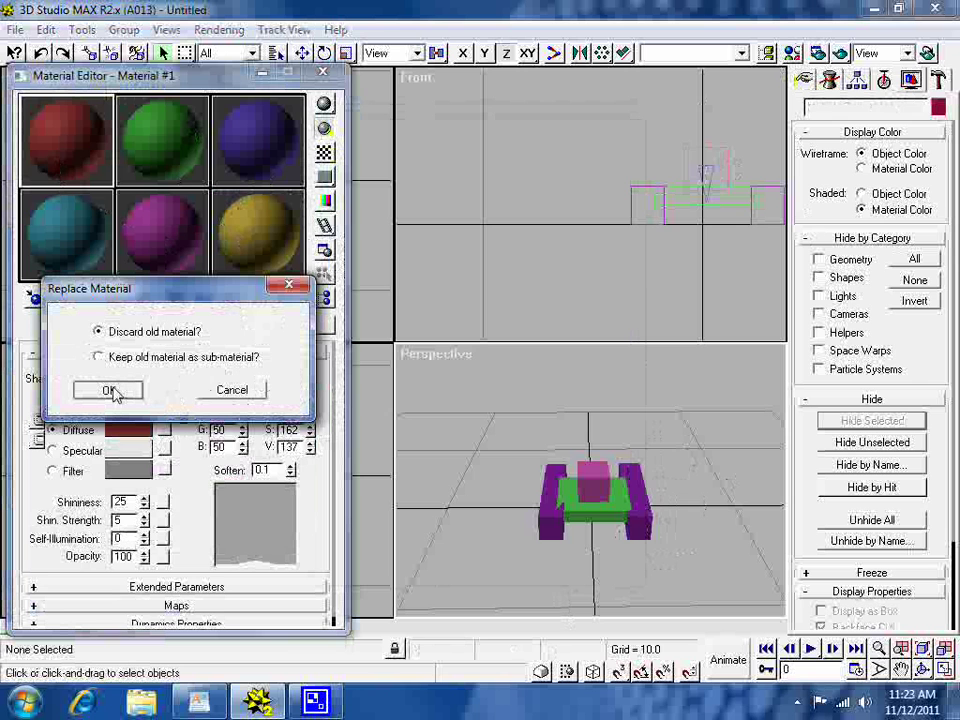
{"action": "left_click", "coordinate": [108, 390]}
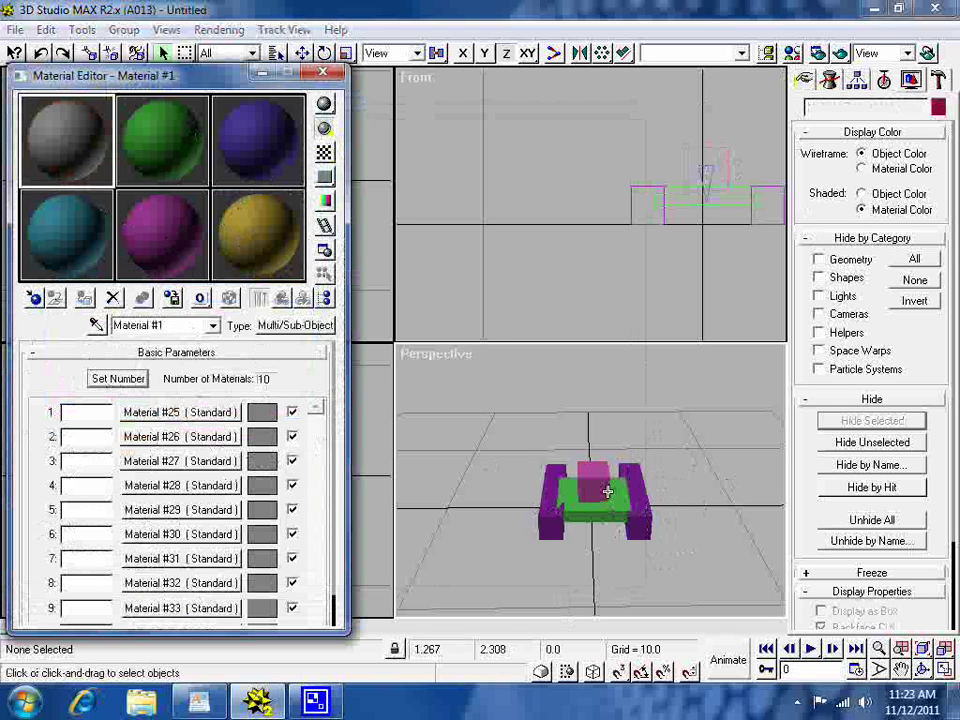
Select all the tank objects in the Perspective view and assign the multi/sub-object Material #1 to them.
{"action": "left_click", "coordinate": [280, 56]}
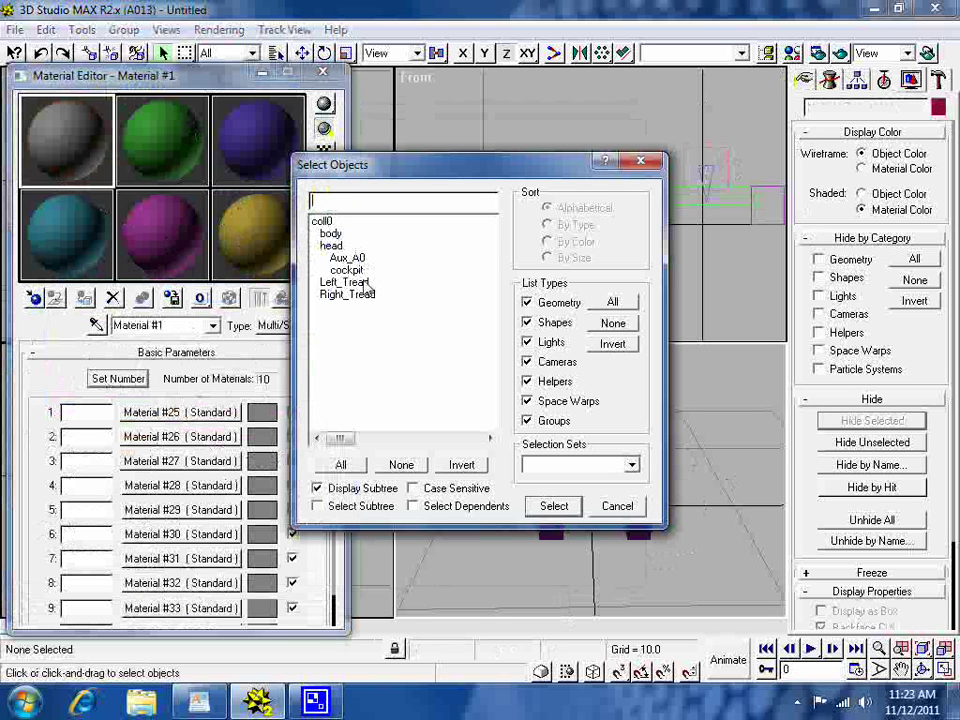
{"action": "left_click", "coordinate": [618, 507]}
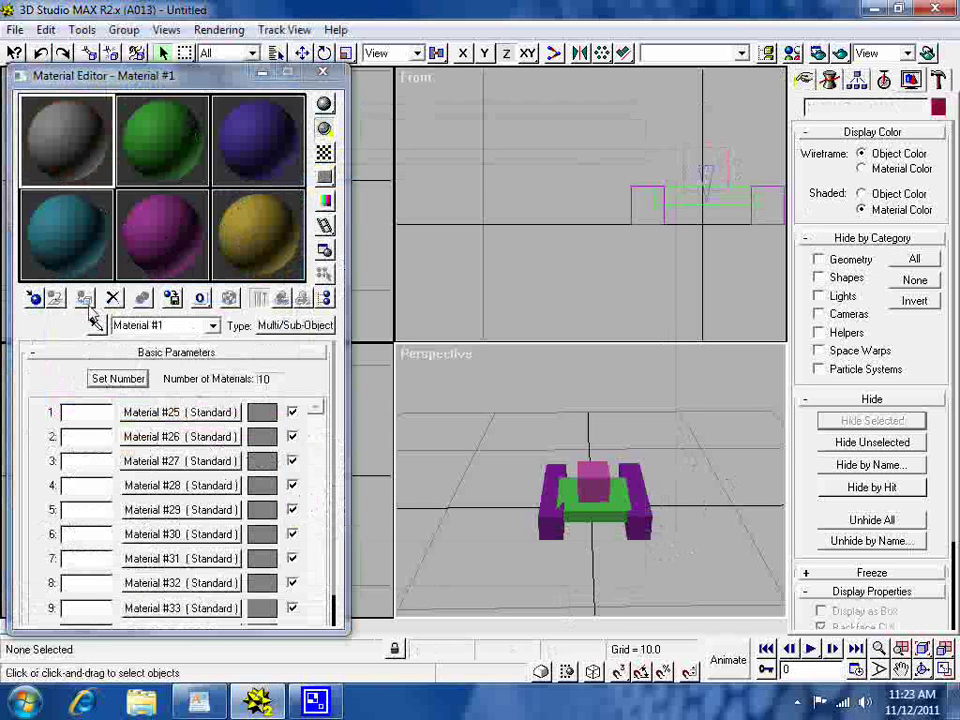
{"action": "left_click_drag", "start_coordinate": [500, 440], "coordinate": [692, 556]}
{"action": "left_click", "coordinate": [84, 300]}
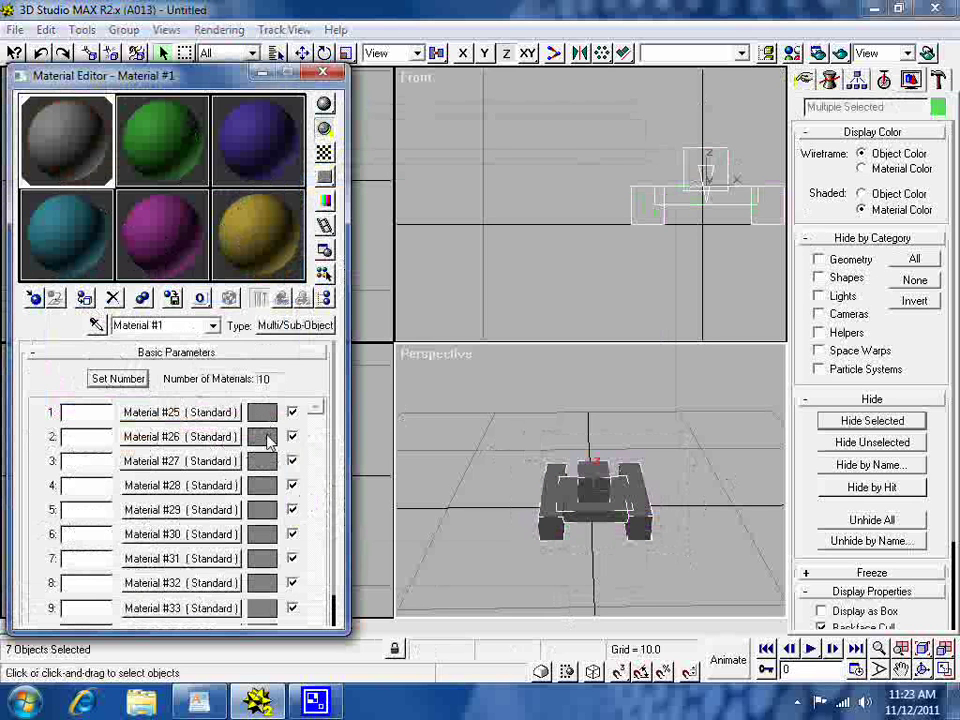
Colour sub-material 2 light orange (RGB 223, 170, 128), sub-material 3 light green and sub-material 4 purple.
{"action": "left_click", "coordinate": [263, 437]}
{"action": "left_click", "coordinate": [390, 154]}
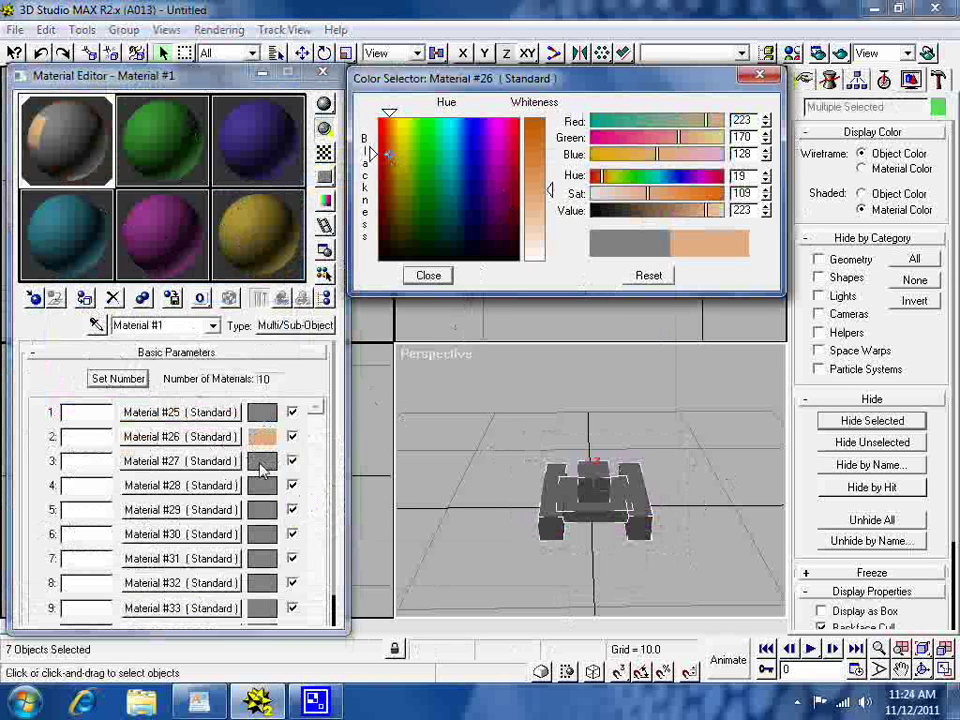
{"action": "left_click", "coordinate": [260, 464]}
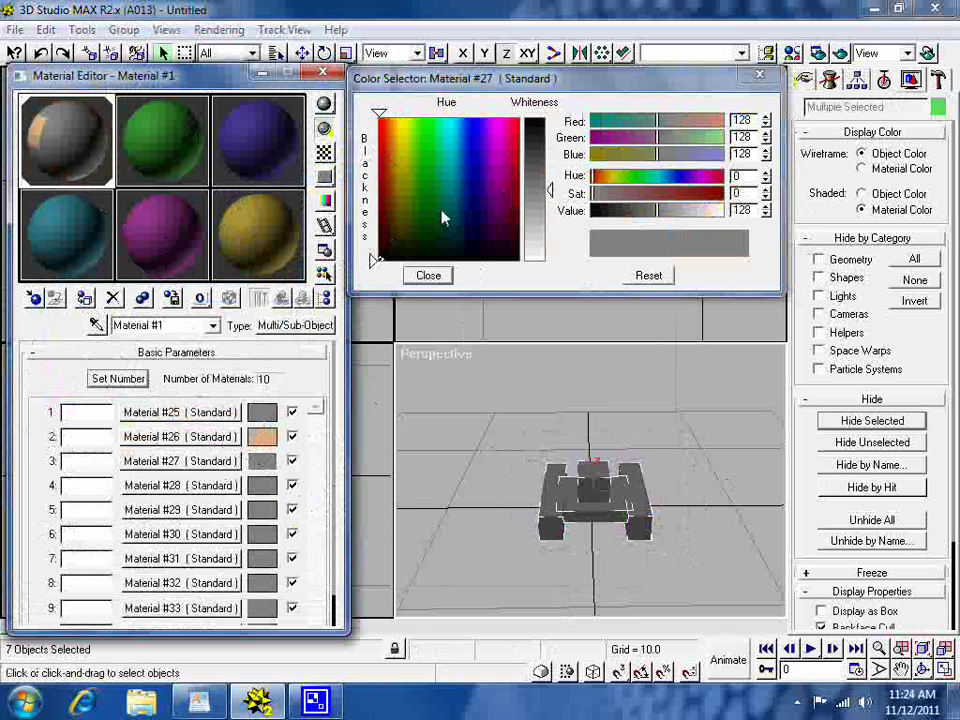
{"action": "left_click", "coordinate": [424, 162]}
{"action": "left_click", "coordinate": [262, 486]}
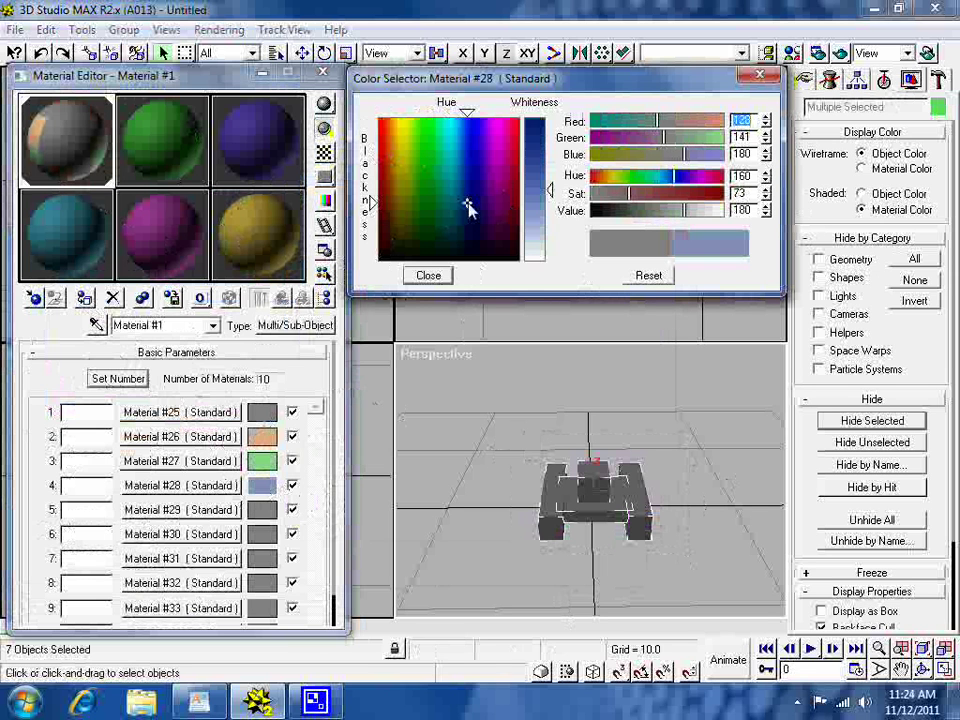
{"action": "left_click", "coordinate": [492, 209]}
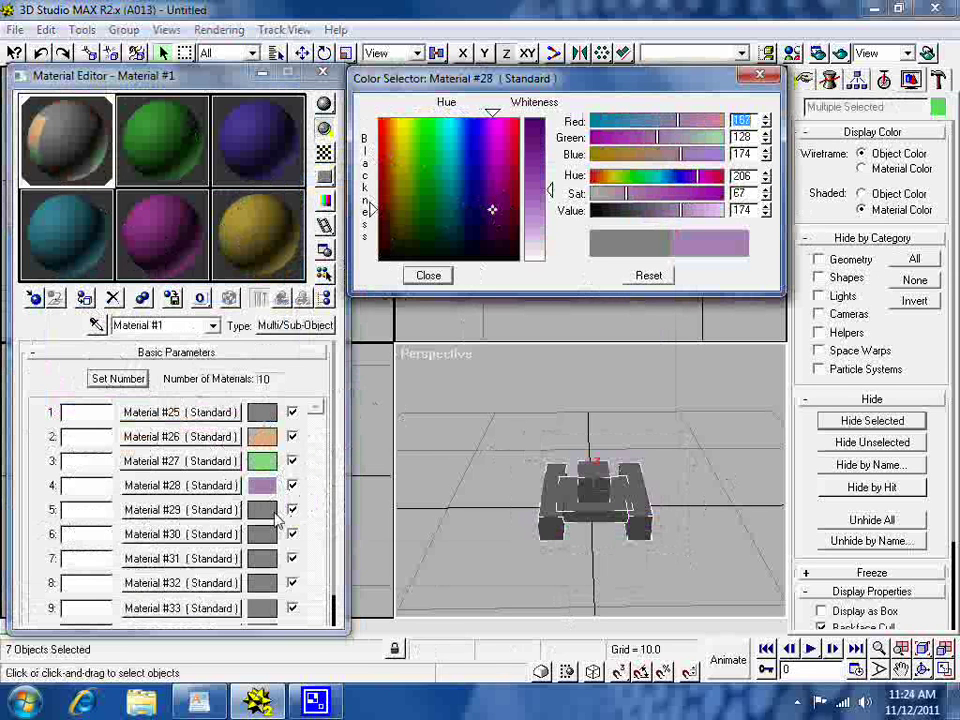
Colour sub-material 5 pink (RGB 194, 128, 165) and sub-material 6 turquoise (RGB 128, 249, 230).
{"action": "left_click", "coordinate": [262, 510]}
{"action": "left_click_drag", "start_coordinate": [488, 214], "coordinate": [506, 193]}
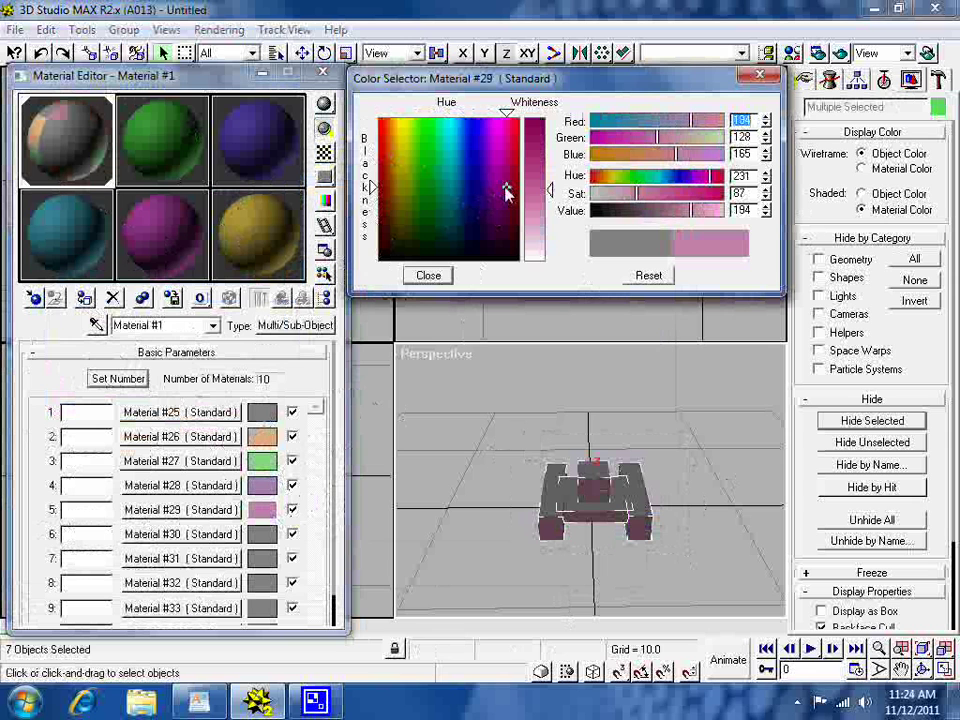
{"action": "left_click", "coordinate": [264, 534]}
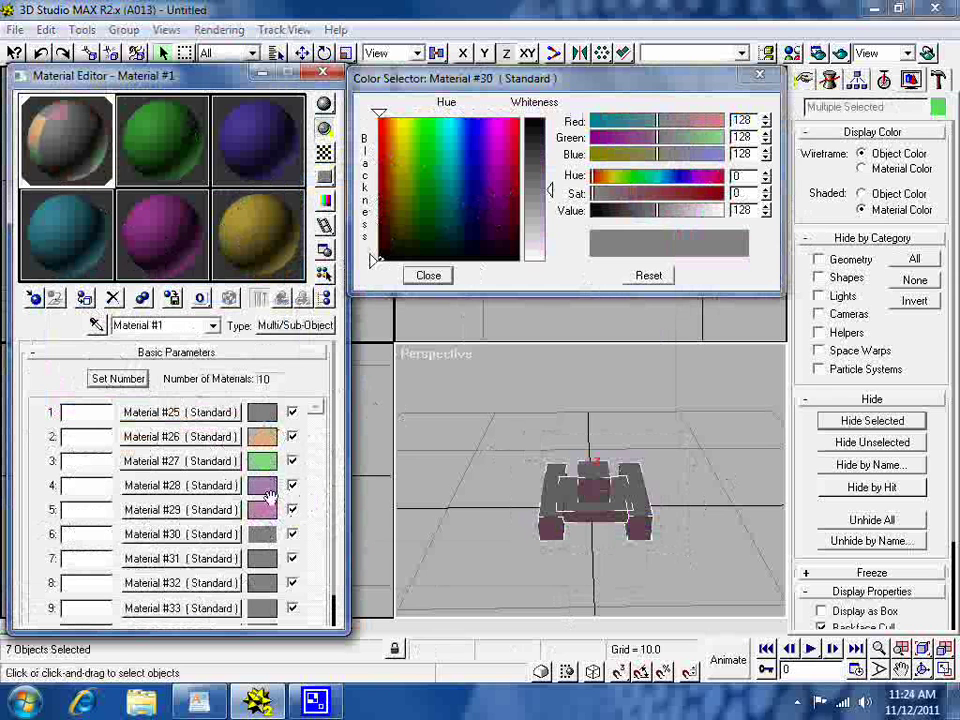
{"action": "left_click", "coordinate": [510, 209]}
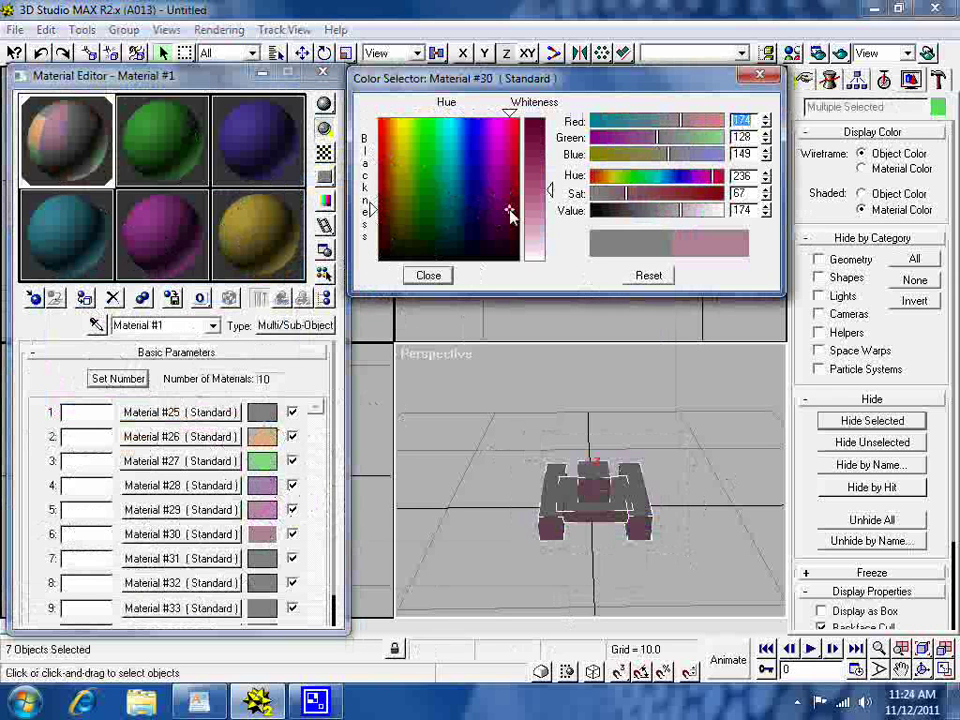
{"action": "left_click", "coordinate": [384, 158]}
{"action": "left_click_drag", "start_coordinate": [384, 160], "coordinate": [446, 125]}
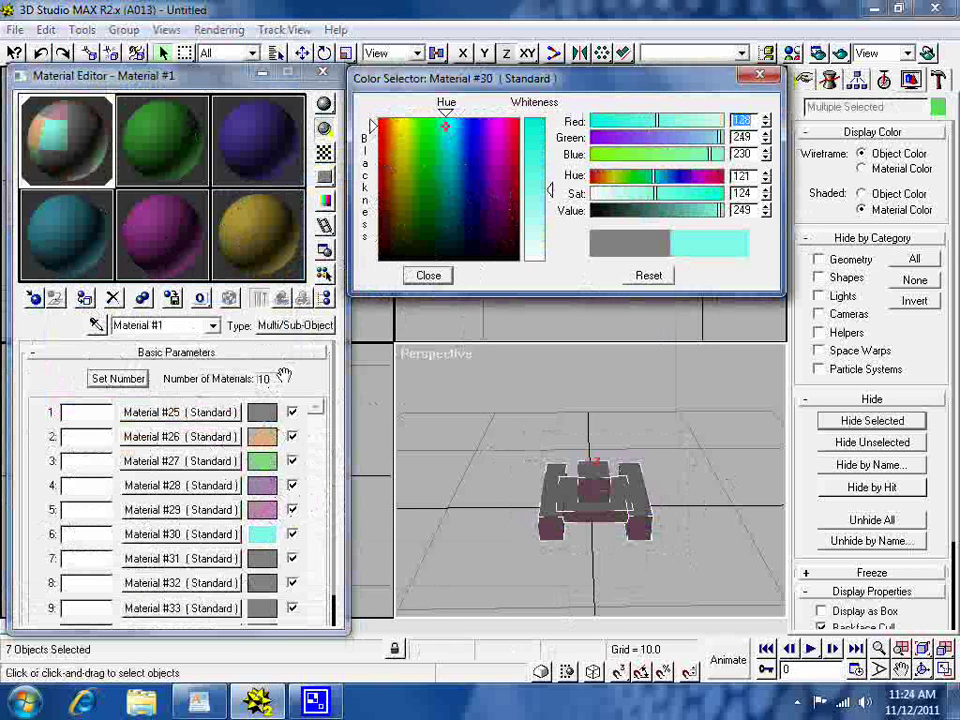
{"action": "left_click", "coordinate": [759, 76]}
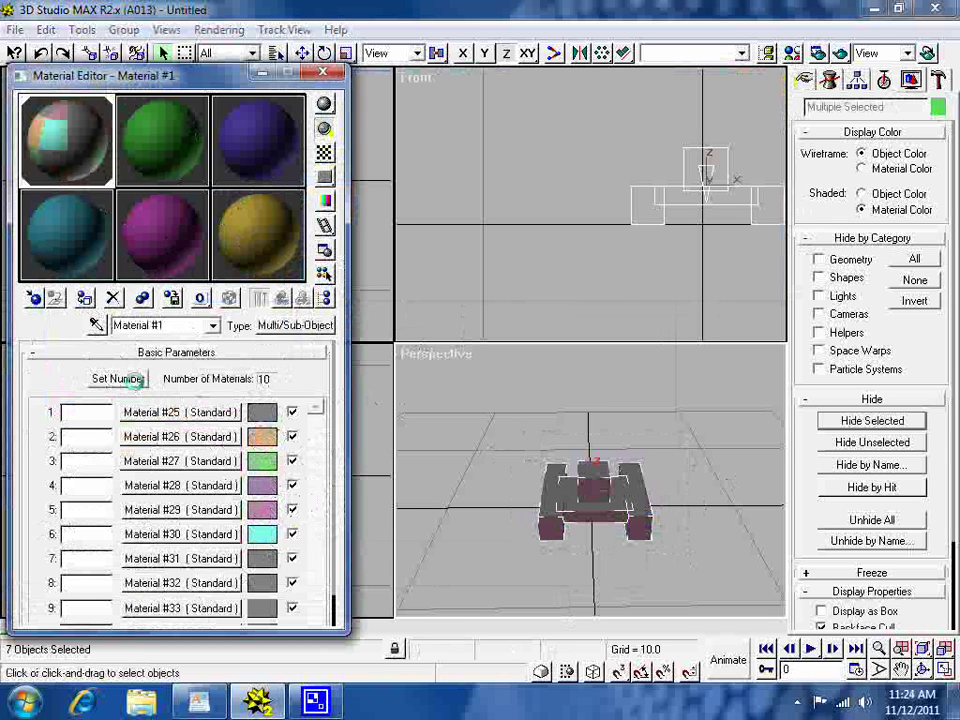
Reduce the number of sub-materials in Material #1 to 6.
{"action": "left_click", "coordinate": [118, 379]}
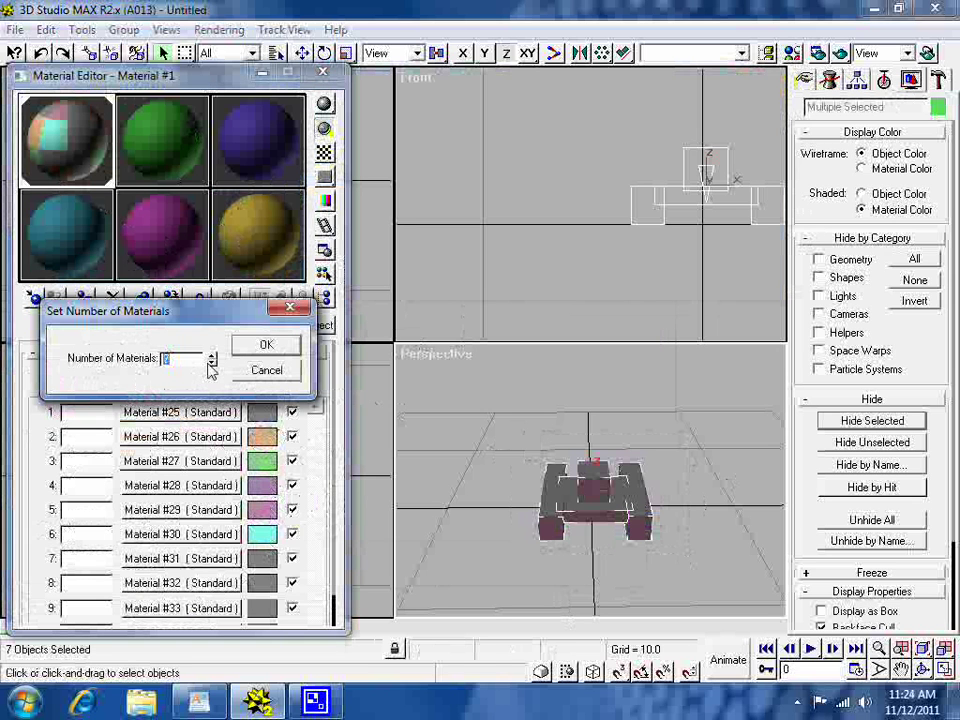
{"action": "type", "text": "6"}
{"action": "left_click", "coordinate": [258, 345]}
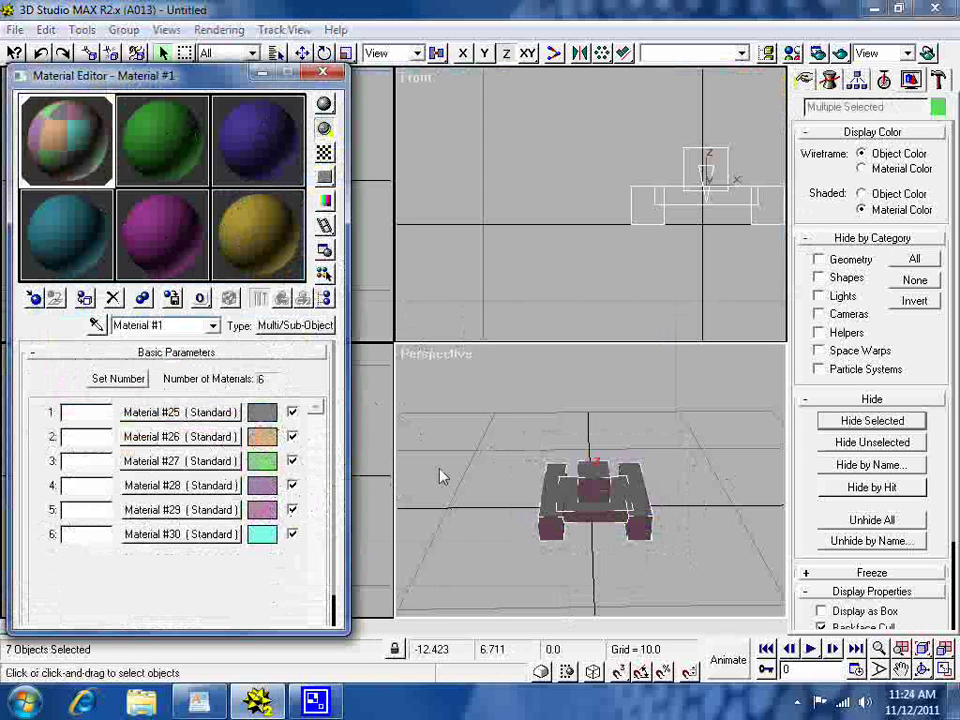
Select only the Left_Tread box in the Perspective view and close the Material Editor.
{"action": "left_click", "coordinate": [456, 523]}
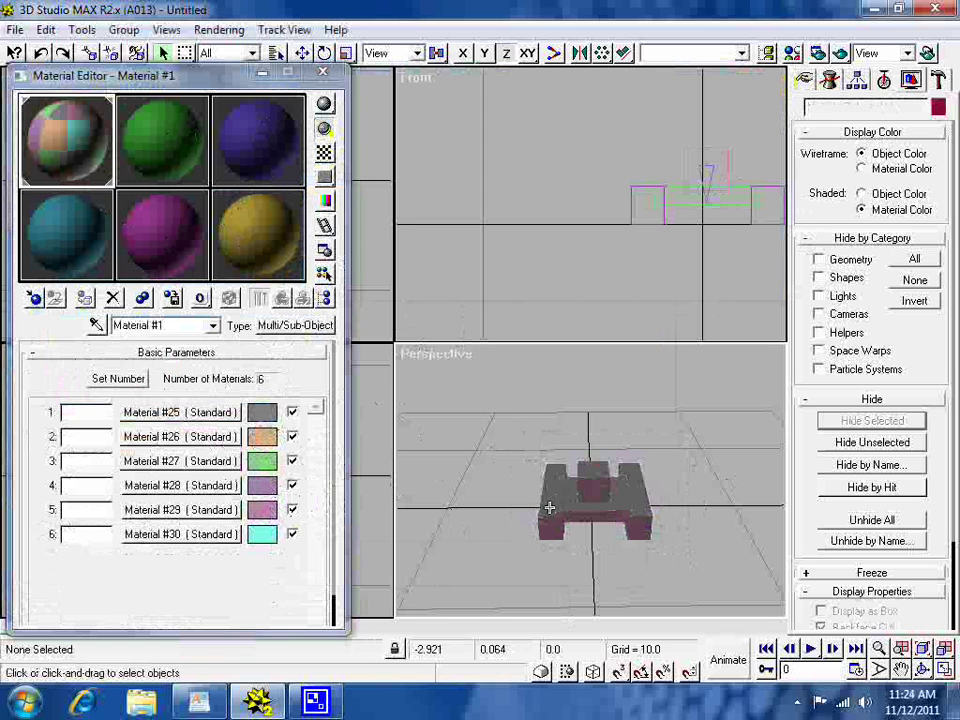
{"action": "left_click_drag", "start_coordinate": [262, 459], "coordinate": [545, 521]}
{"action": "left_click", "coordinate": [545, 521]}
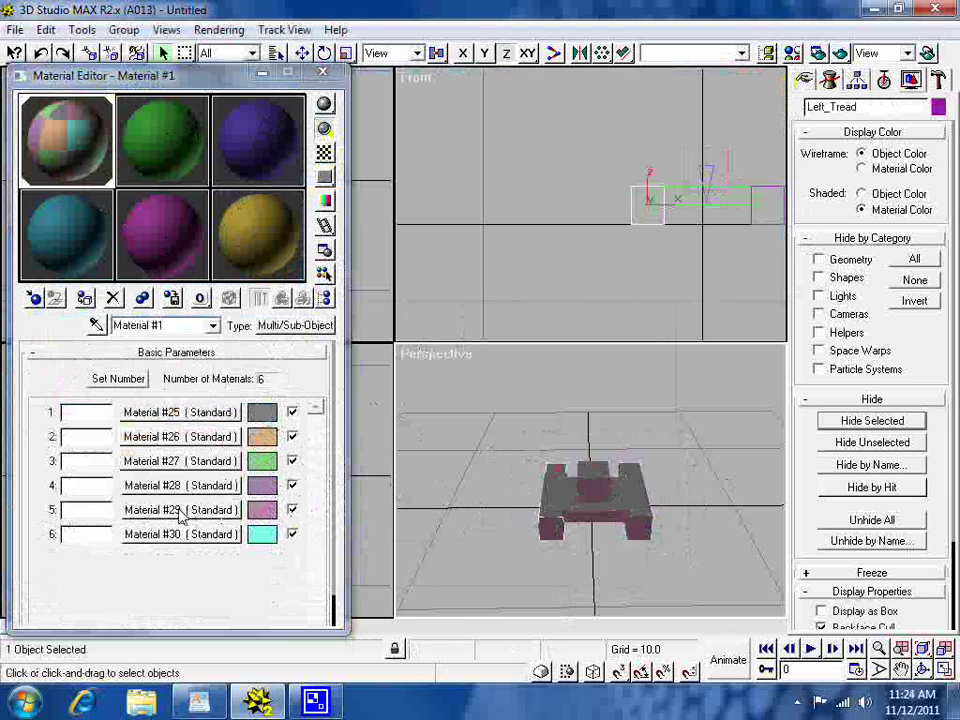
{"action": "left_click", "coordinate": [508, 524]}
{"action": "left_click", "coordinate": [553, 515]}
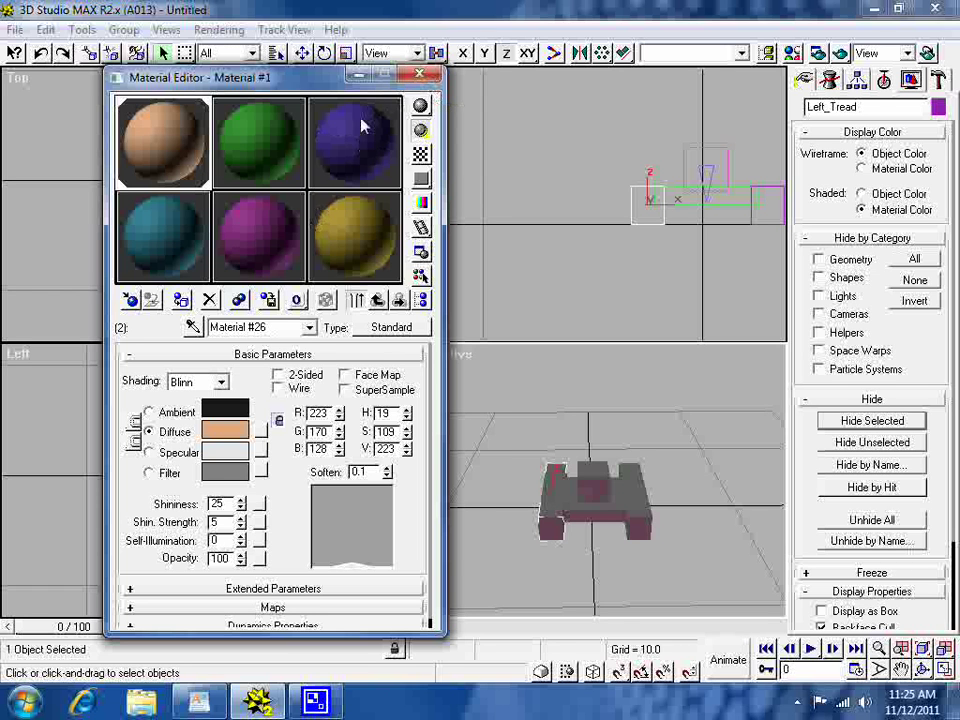
{"action": "left_click", "coordinate": [419, 76]}
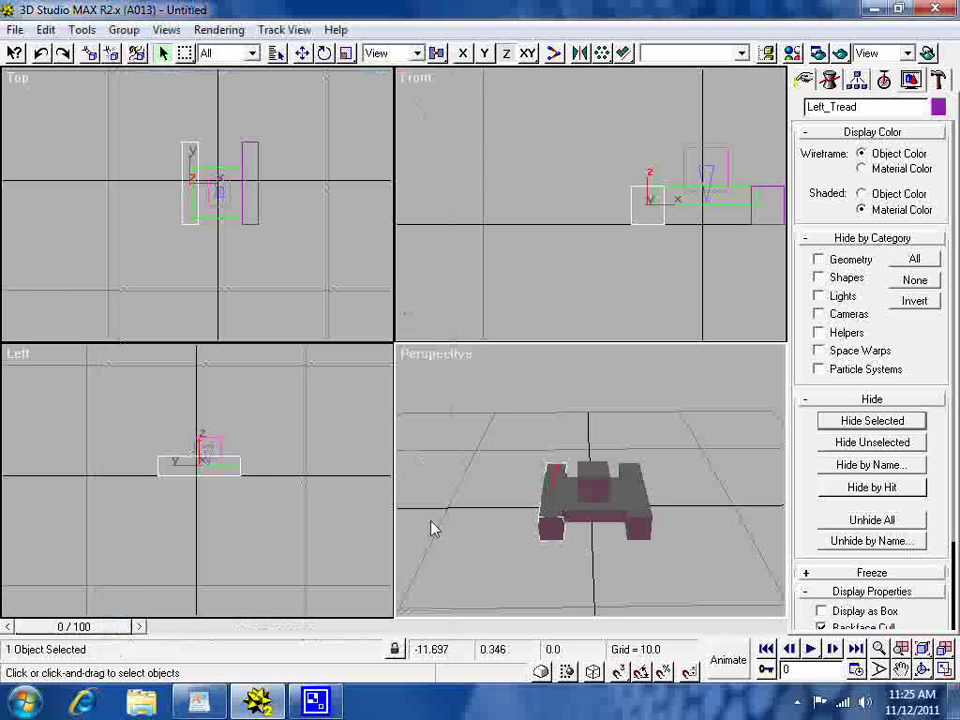
{"action": "left_click", "coordinate": [484, 551]}
{"action": "left_click", "coordinate": [553, 514]}
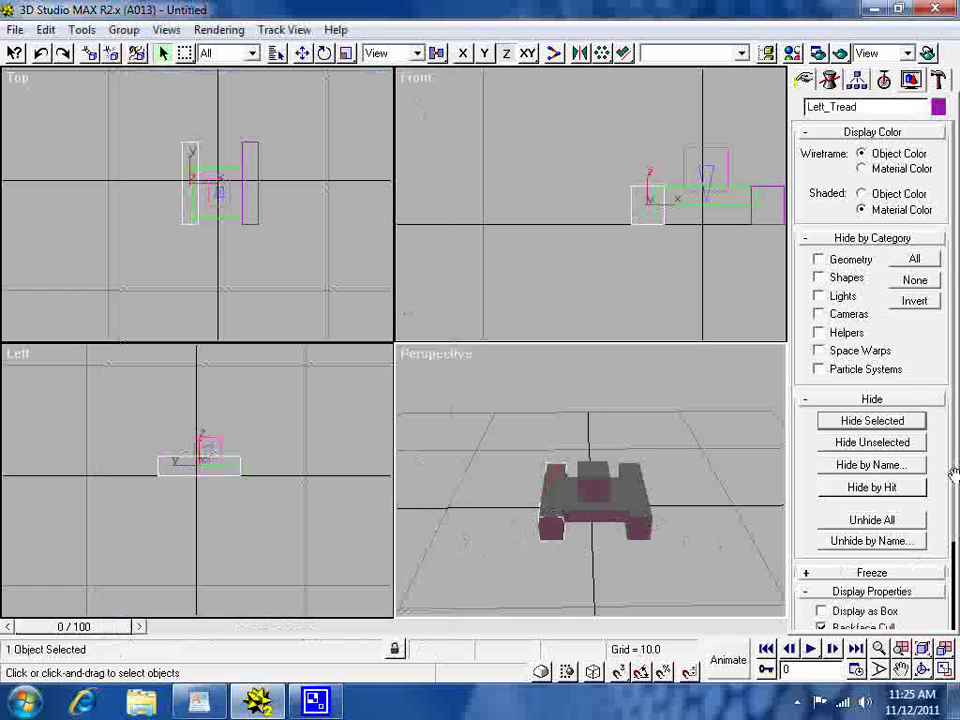
Add the Material modifier to the modifier button set, in the empty slot beside the second Mesh Select.
{"action": "left_click_drag", "start_coordinate": [955, 474], "coordinate": [955, 297]}
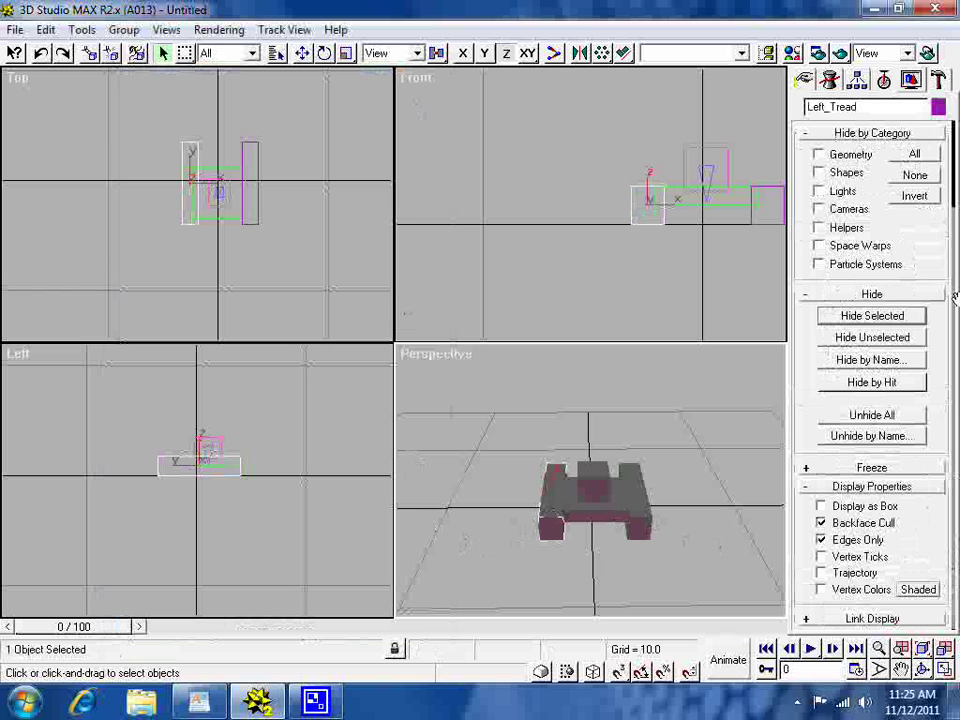
{"action": "left_click", "coordinate": [830, 84]}
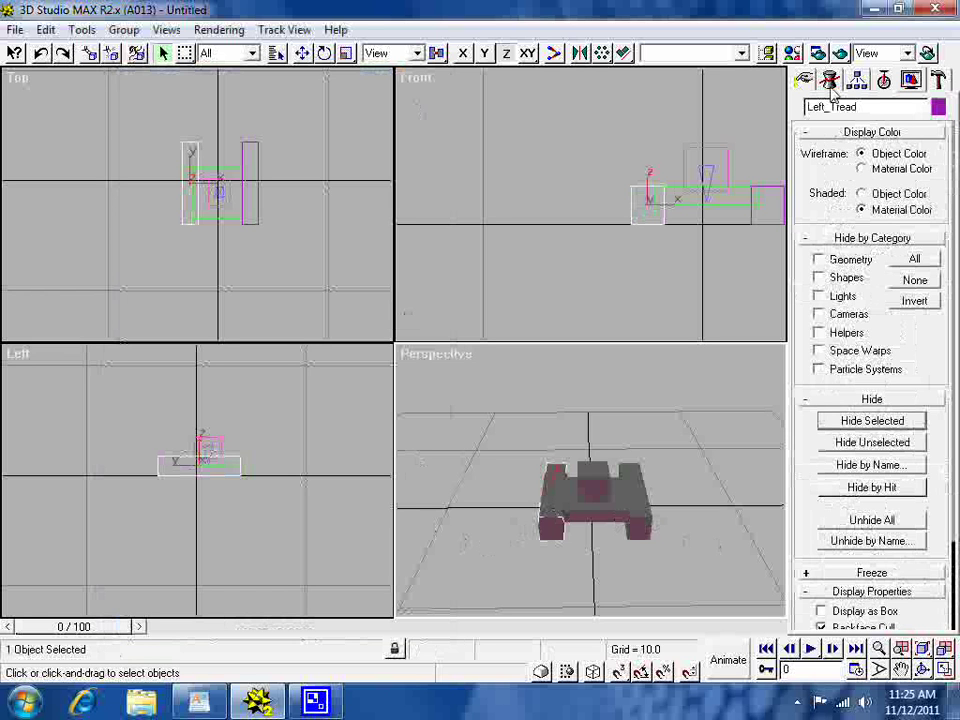
{"action": "left_click", "coordinate": [830, 82]}
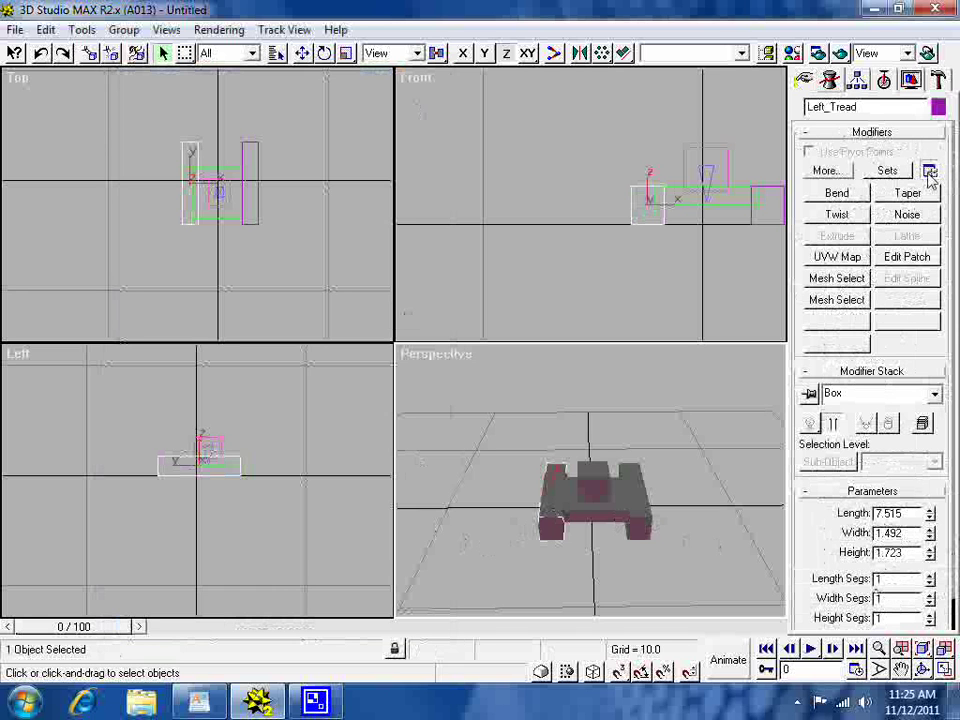
{"action": "left_click", "coordinate": [929, 172]}
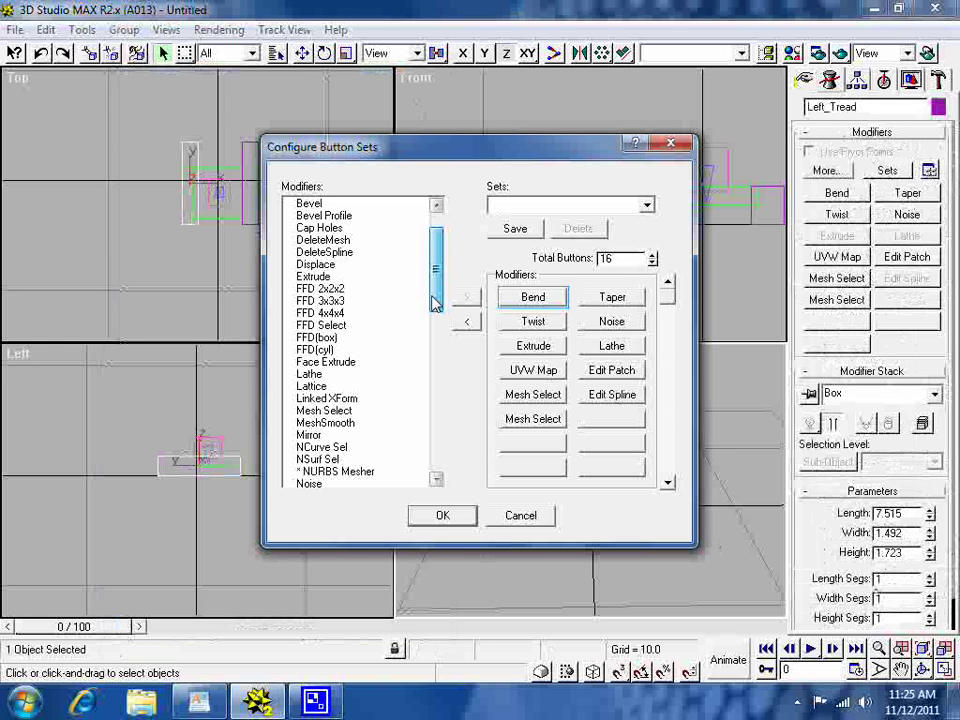
{"action": "left_click_drag", "start_coordinate": [435, 303], "coordinate": [436, 406]}
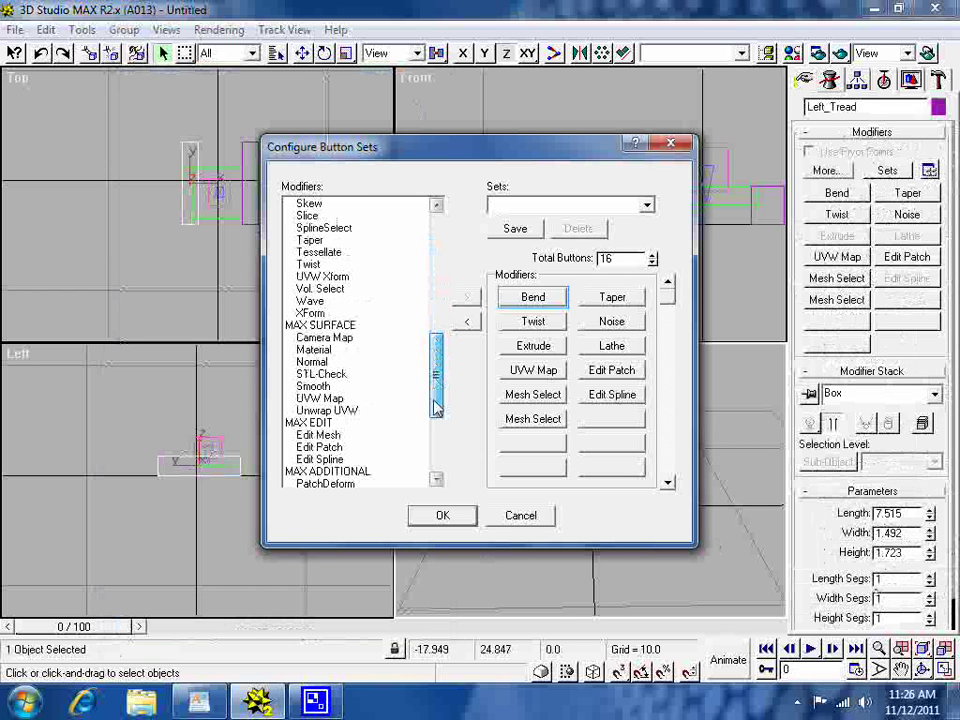
{"action": "left_click", "coordinate": [634, 419]}
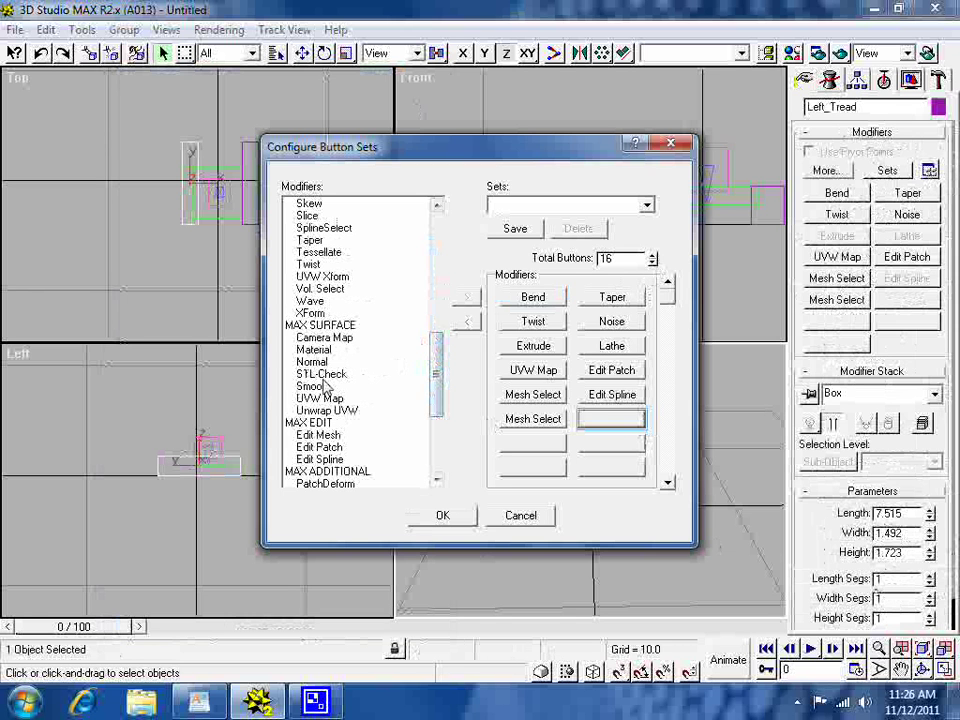
{"action": "double_click", "coordinate": [315, 350]}
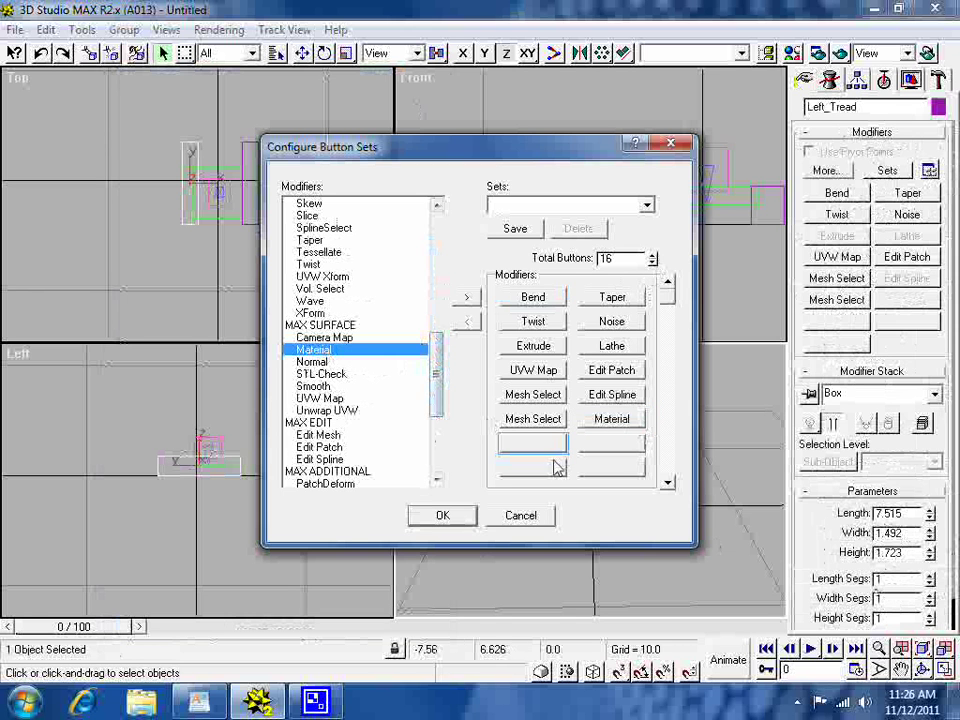
{"action": "left_click", "coordinate": [614, 420]}
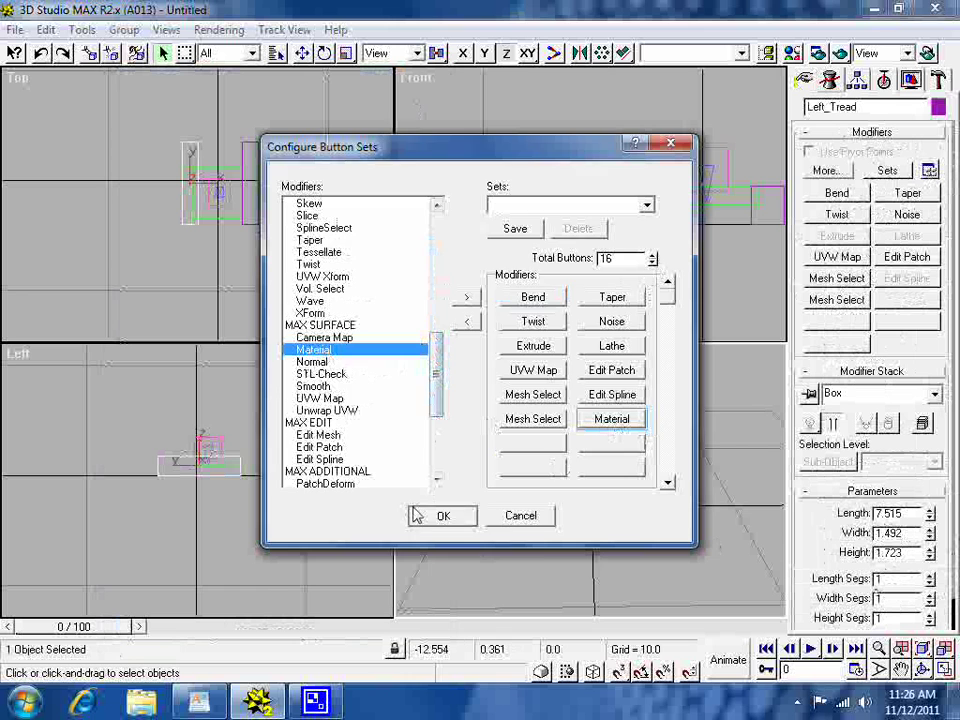
{"action": "left_click", "coordinate": [435, 515]}
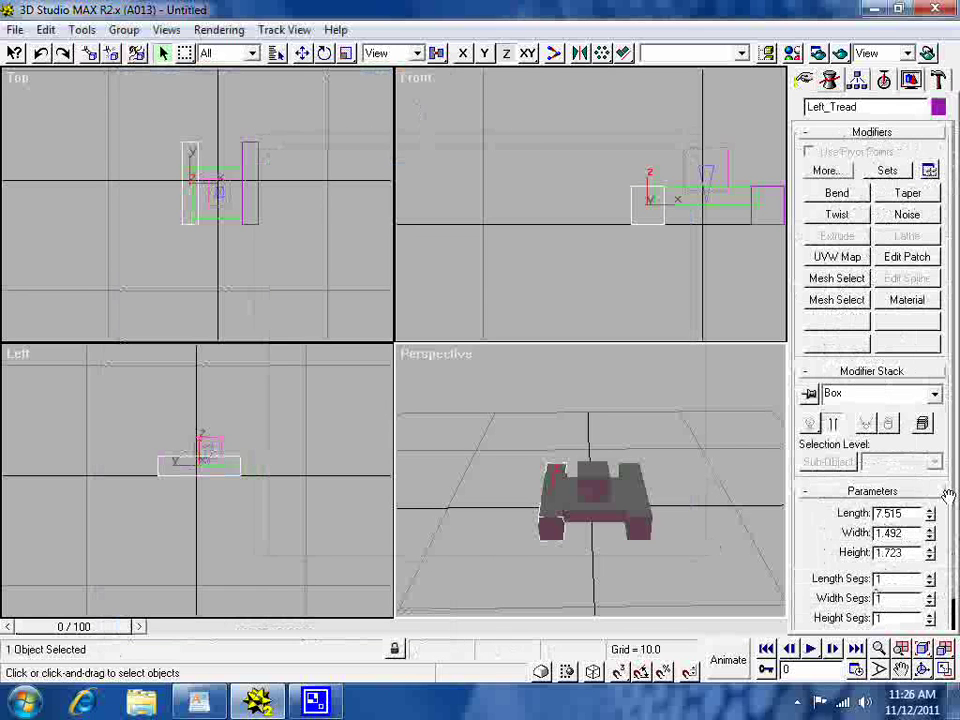
Apply the Material modifier to the Right_Tread box and set its Material ID to 2.
{"action": "left_click_drag", "start_coordinate": [948, 495], "coordinate": [943, 274]}
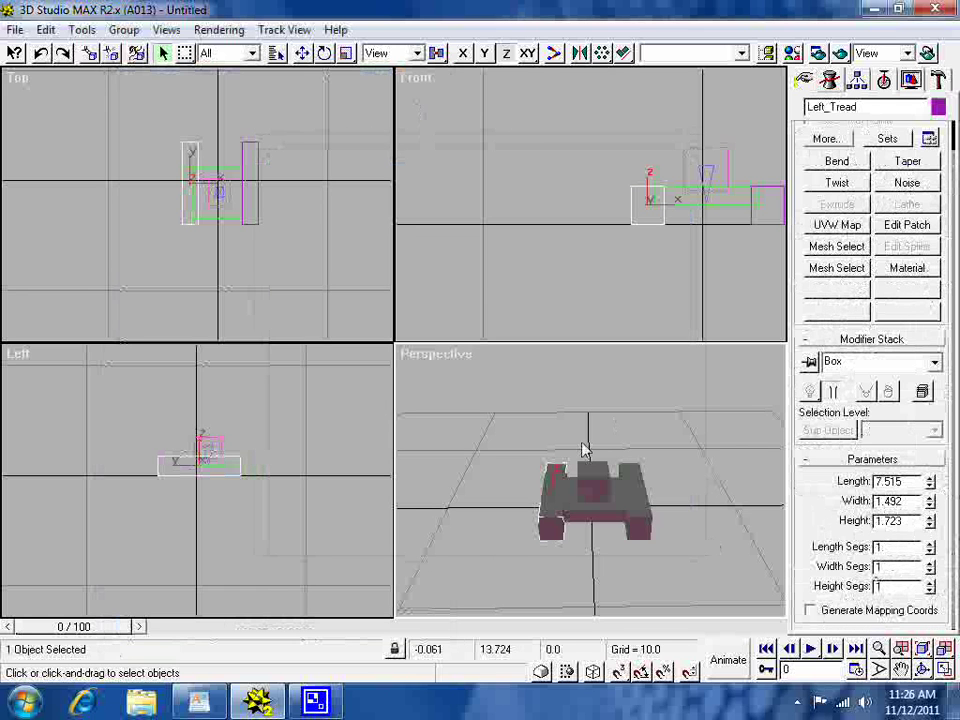
{"action": "left_click", "coordinate": [645, 495]}
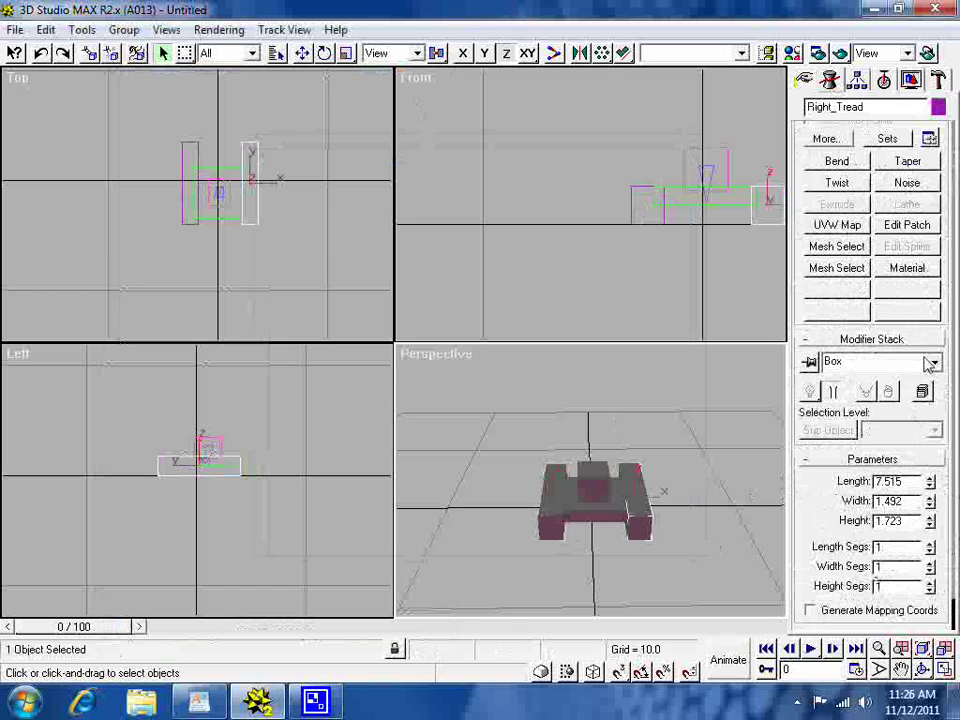
{"action": "left_click", "coordinate": [905, 270]}
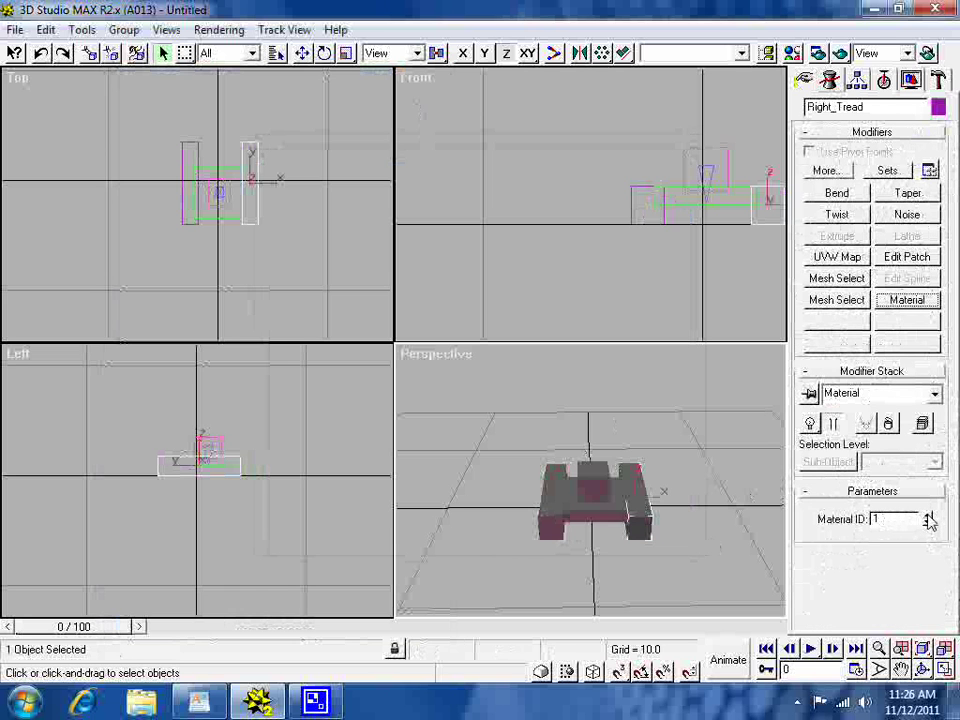
{"action": "left_click", "coordinate": [928, 516]}
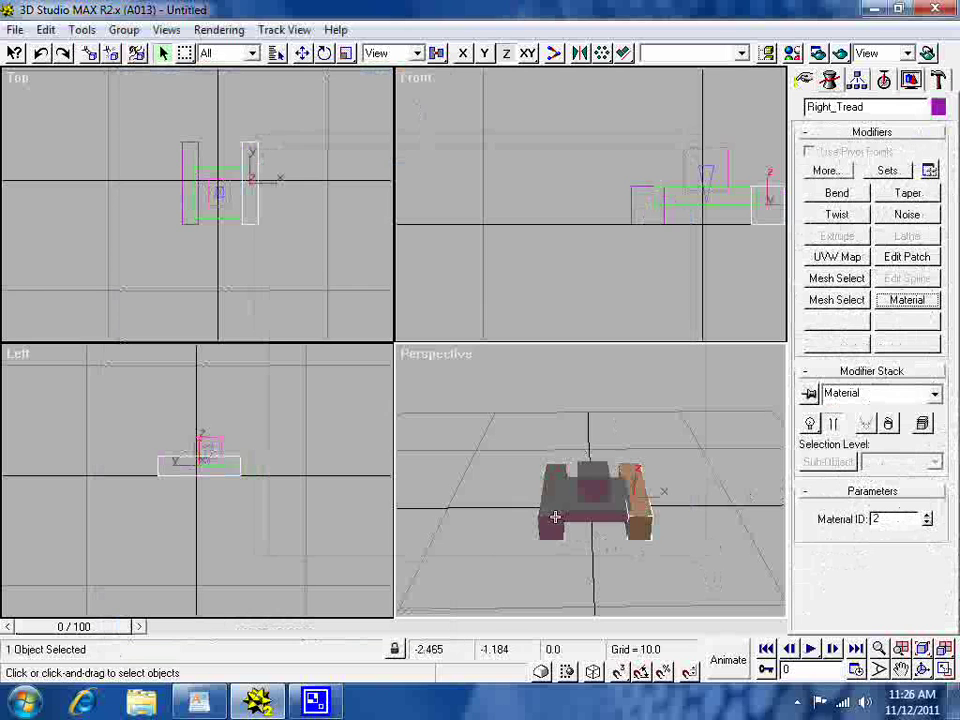
Apply the Material modifier to the Left_Tread box and set its Material ID to 3.
{"action": "left_click", "coordinate": [555, 516]}
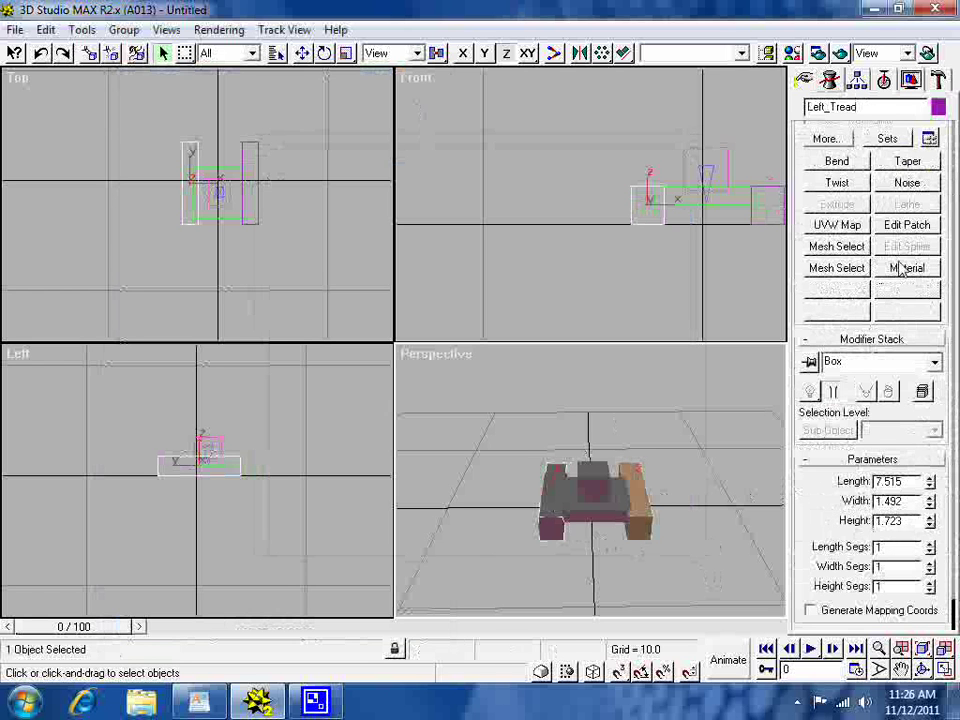
{"action": "left_click", "coordinate": [898, 268]}
{"action": "left_click", "coordinate": [928, 515]}
{"action": "left_click", "coordinate": [928, 515]}
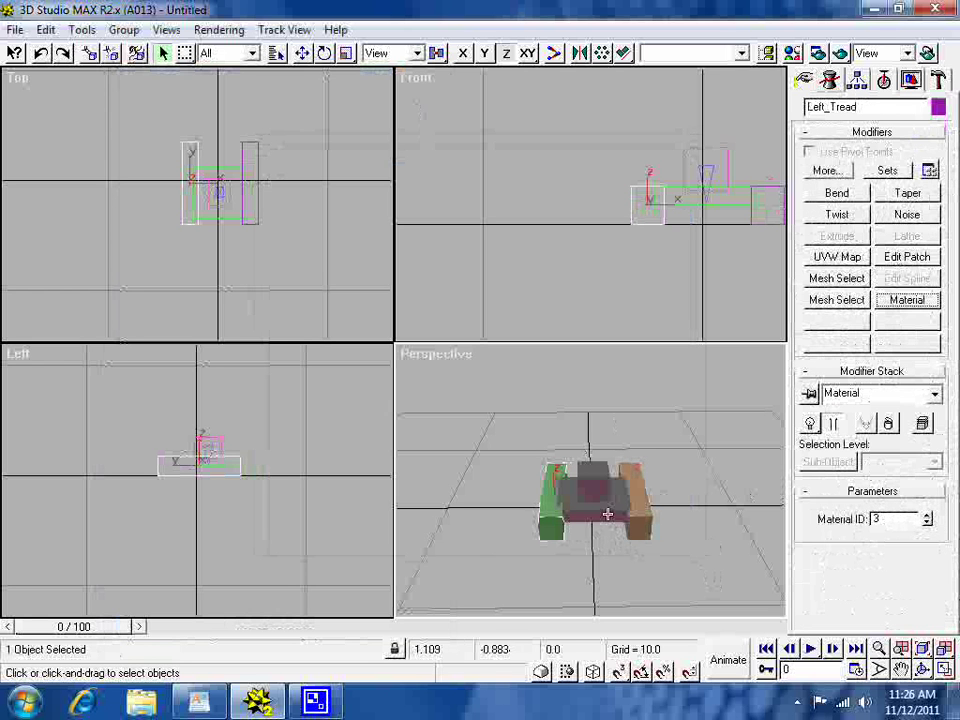
Apply the Material modifier to the body box and set its Material ID to 4.
{"action": "left_click", "coordinate": [607, 513]}
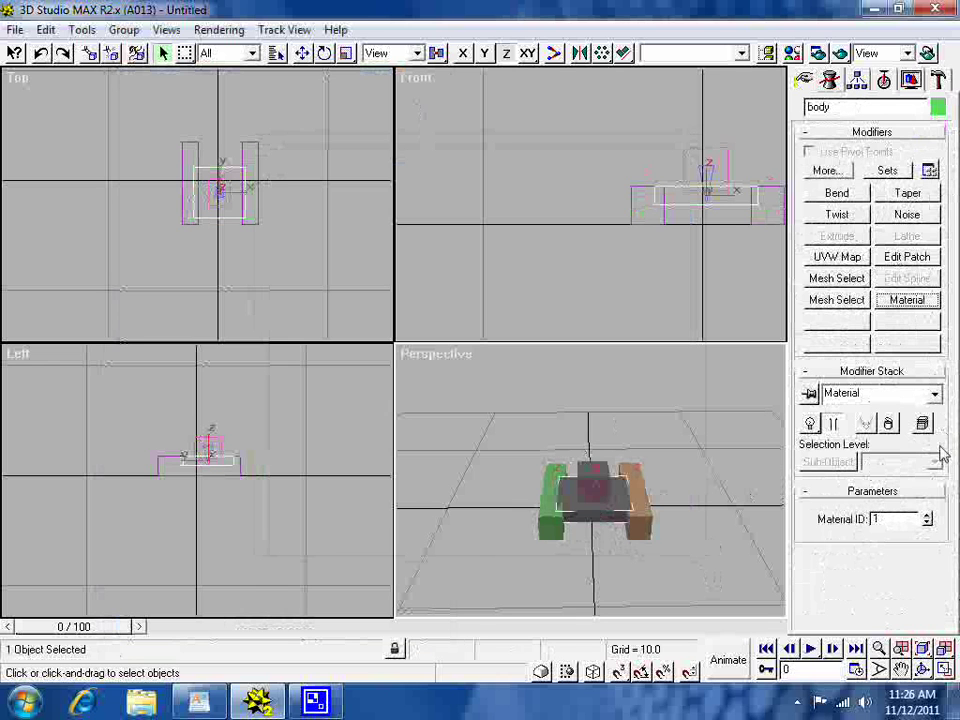
{"action": "left_click", "coordinate": [927, 515]}
{"action": "left_click", "coordinate": [927, 515]}
{"action": "left_click", "coordinate": [927, 515]}
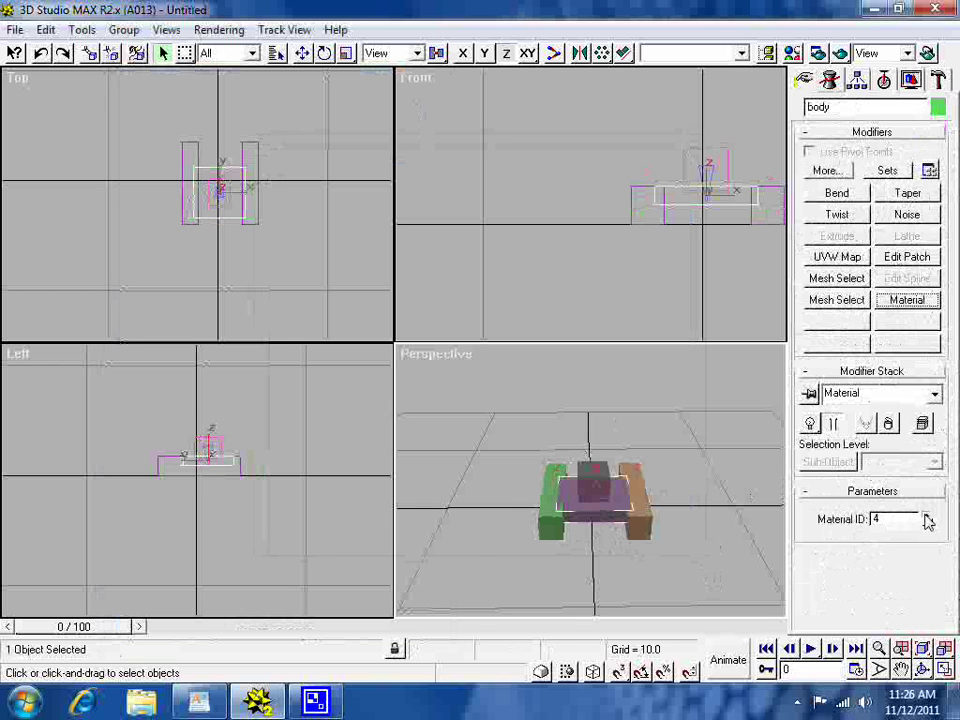
Select the head by name, apply the Material modifier to it and set its Material ID to 5.
{"action": "left_click", "coordinate": [278, 55]}
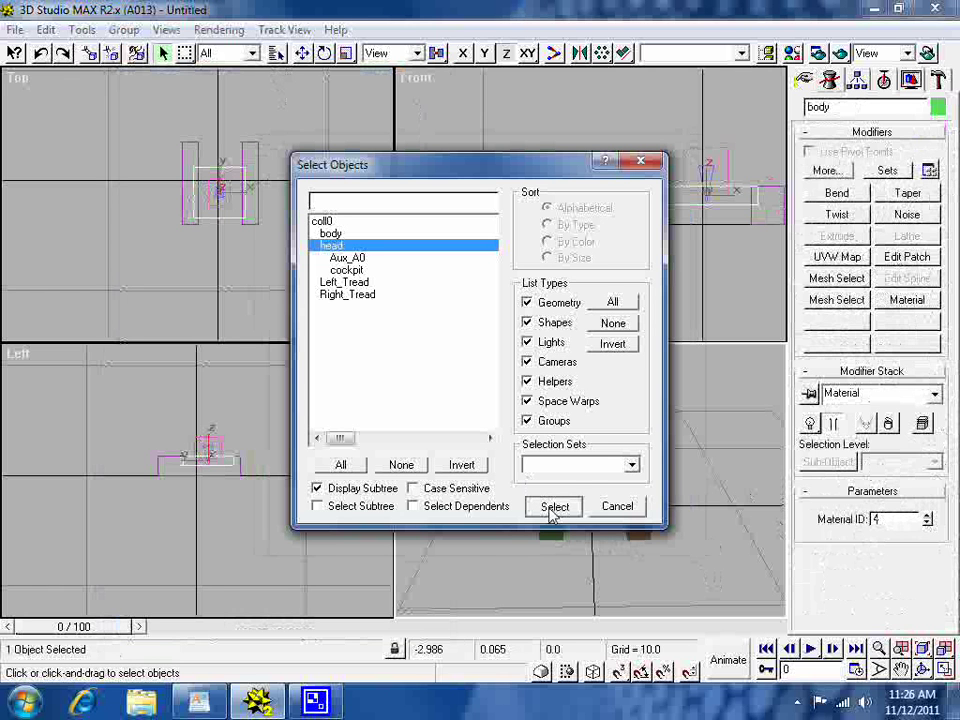
{"action": "left_click", "coordinate": [553, 507]}
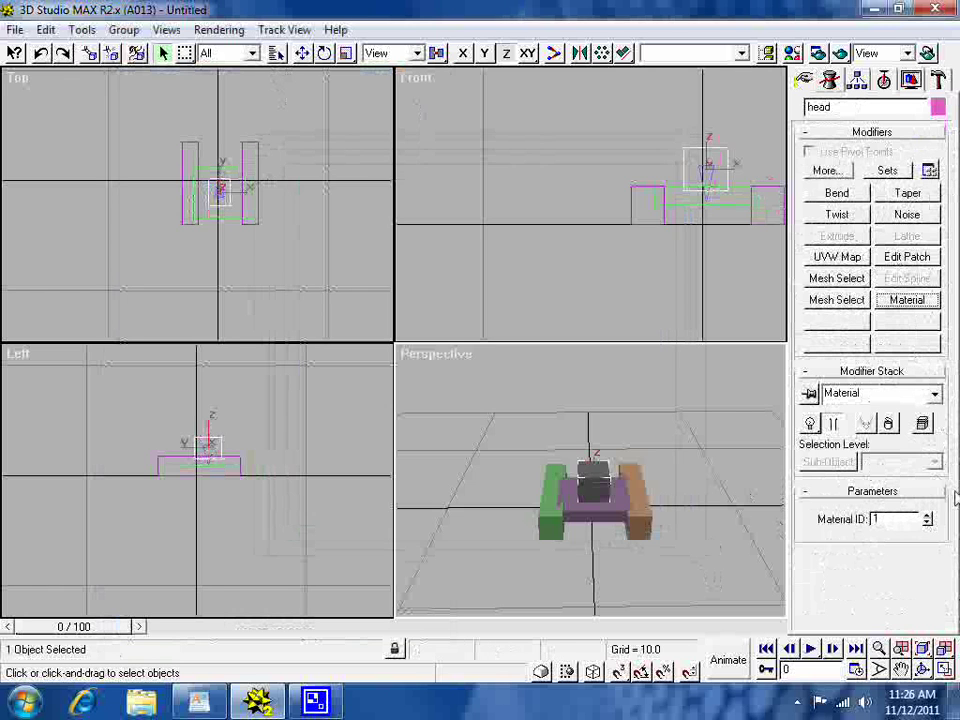
{"action": "left_click", "coordinate": [927, 515]}
{"action": "left_click", "coordinate": [927, 515]}
{"action": "left_click", "coordinate": [927, 515]}
{"action": "left_click", "coordinate": [927, 515]}
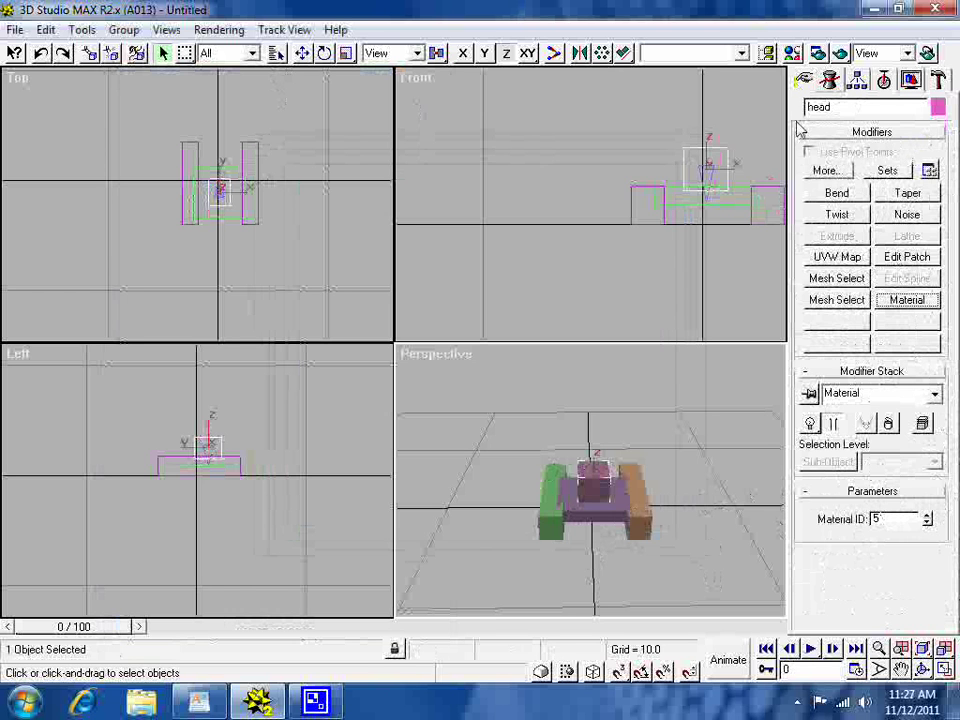
Create a box enclosing the whole tank, about 12.5 long, 8.1 wide and 5.4 high, and name it bounds.
{"action": "left_click", "coordinate": [803, 82]}
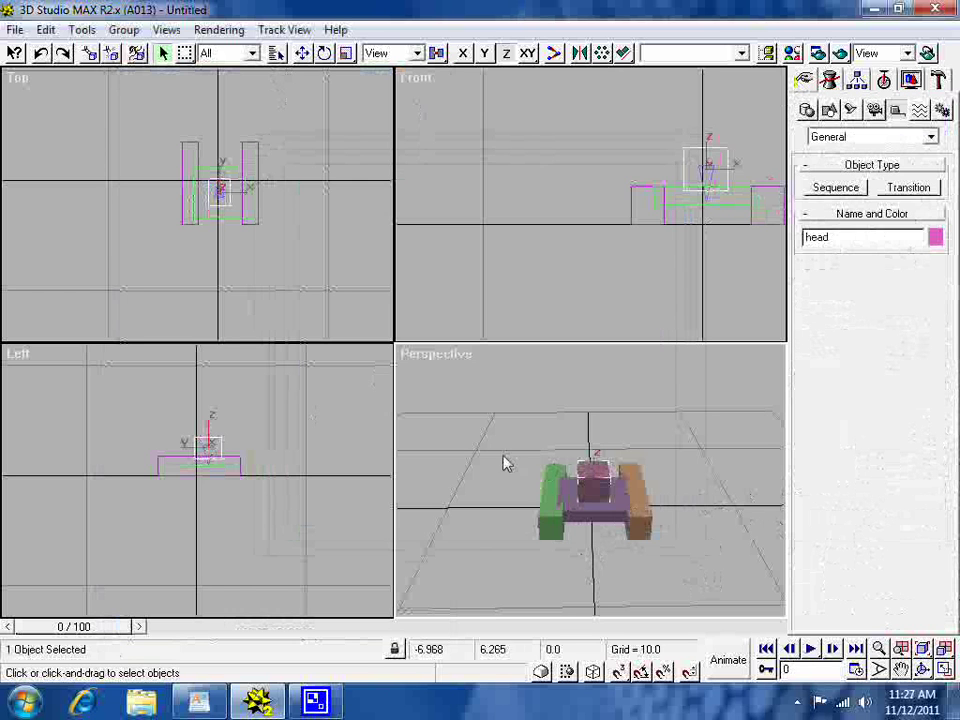
{"action": "left_click", "coordinate": [807, 111]}
{"action": "left_click", "coordinate": [818, 190]}
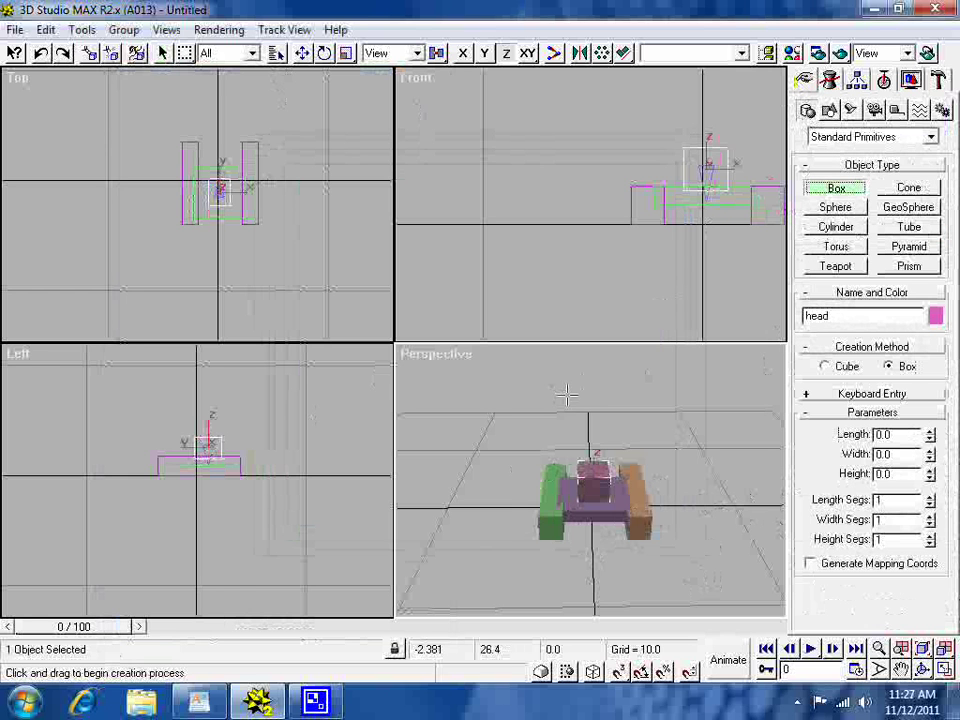
{"action": "left_click_drag", "start_coordinate": [540, 463], "coordinate": [660, 546]}
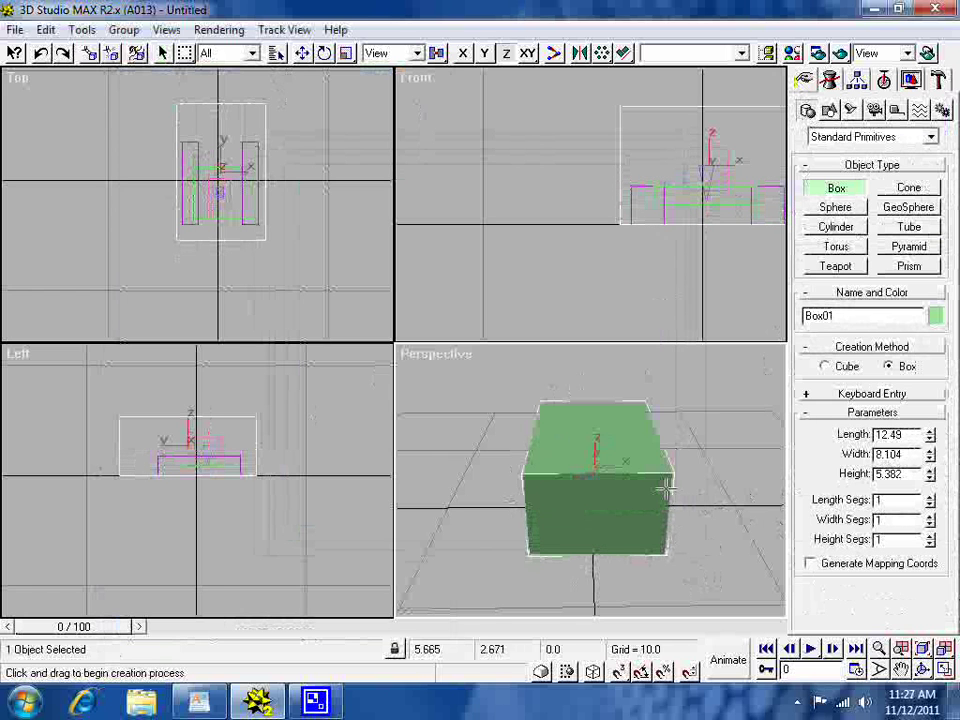
{"action": "left_click_drag", "start_coordinate": [865, 314], "coordinate": [683, 330]}
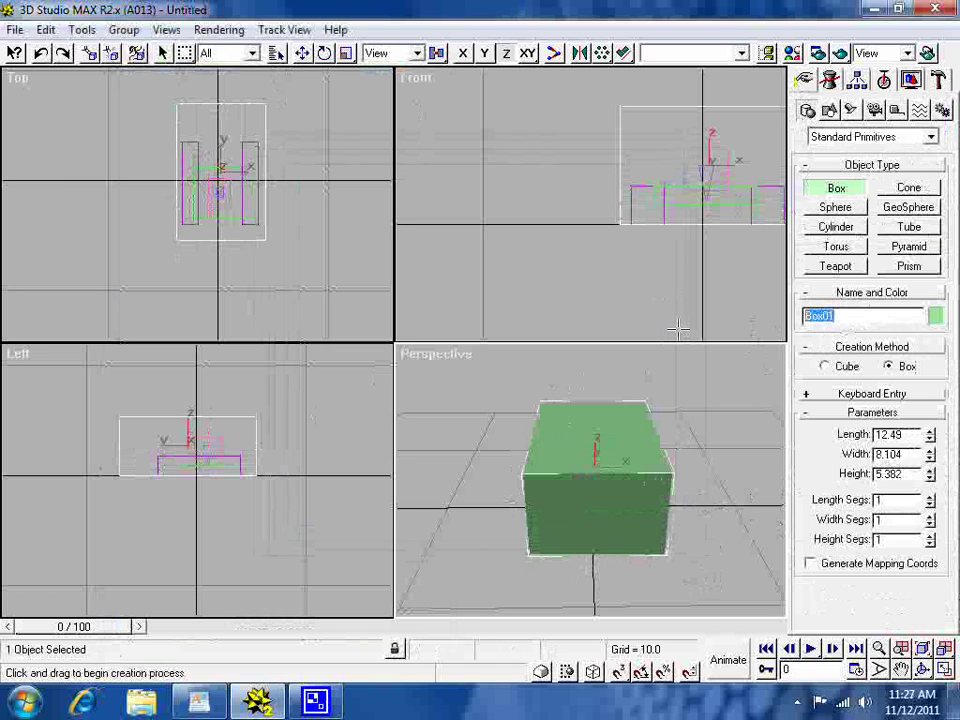
{"action": "type", "text": "bounds"}
Hide the bounds box.
{"action": "left_click", "coordinate": [912, 86]}
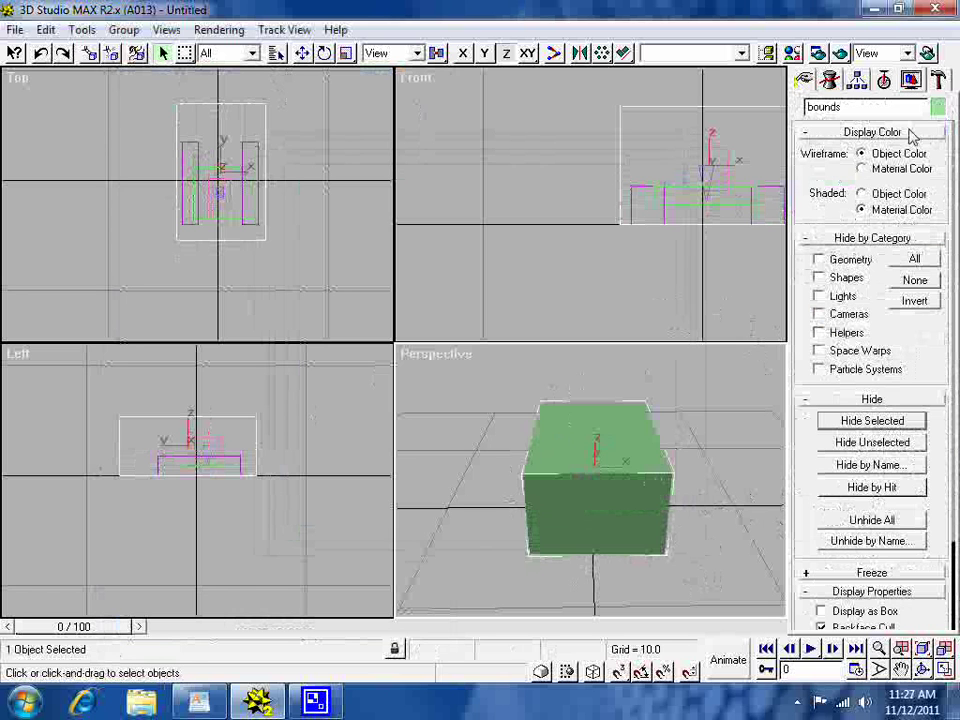
{"action": "left_click", "coordinate": [891, 422]}
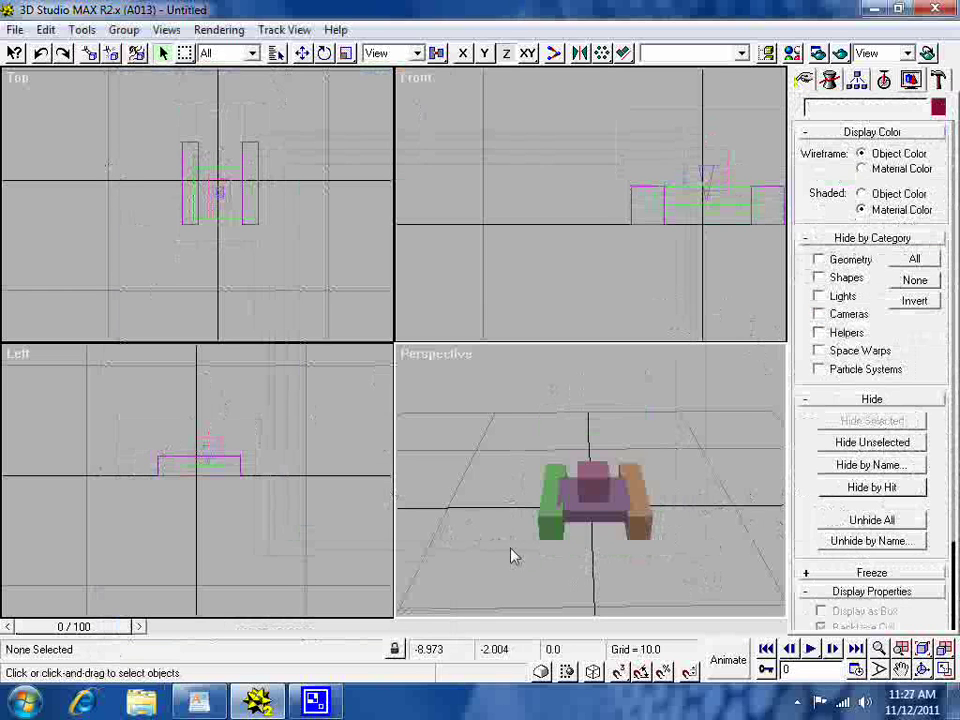
{"action": "left_click", "coordinate": [799, 703]}
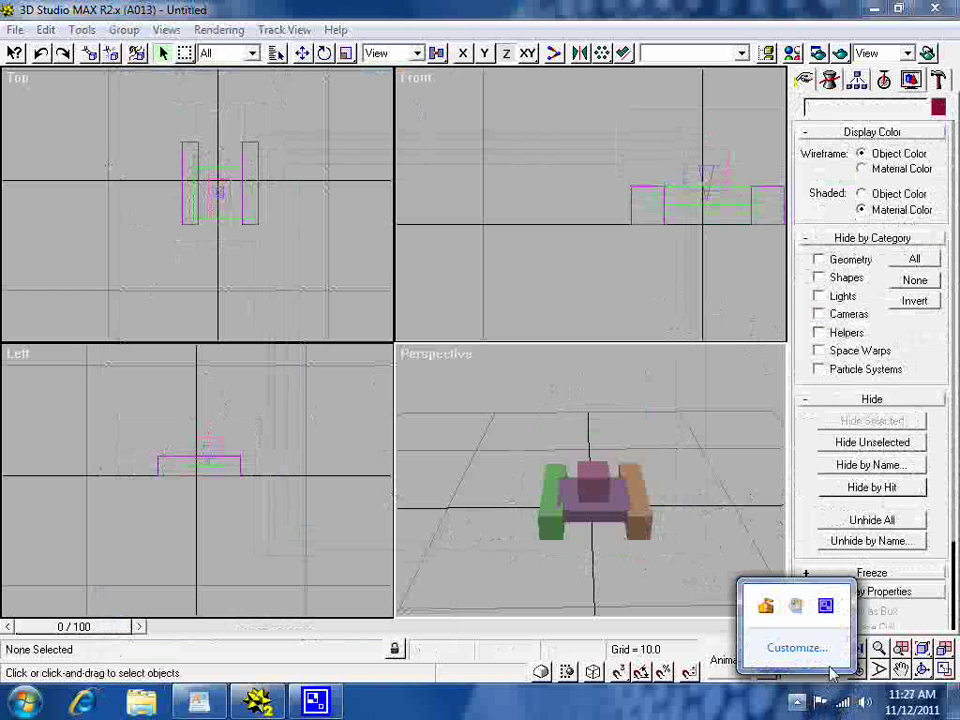